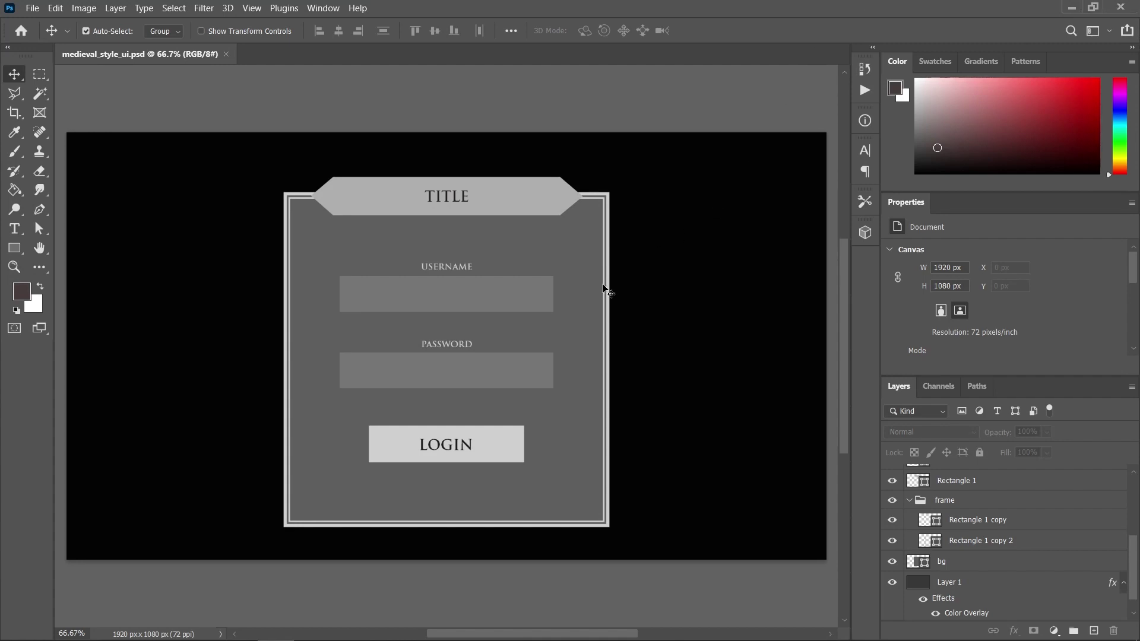
- Add a Color Overlay in dark brown #4c3e2d to the username field rectangle
left_click(498, 308)
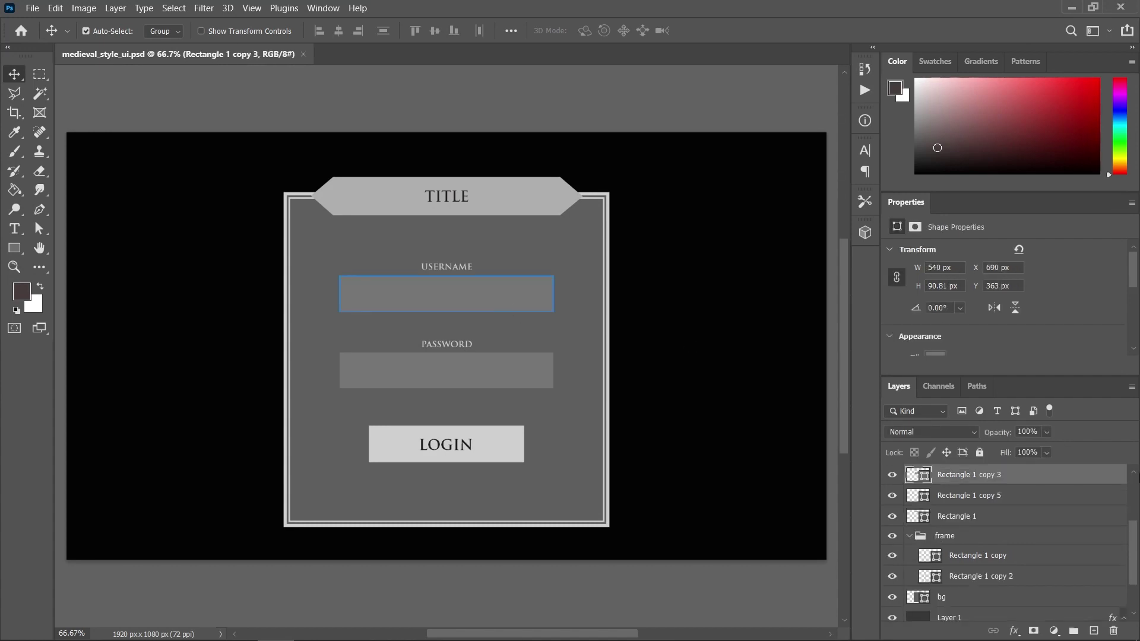
double_click(1052, 477)
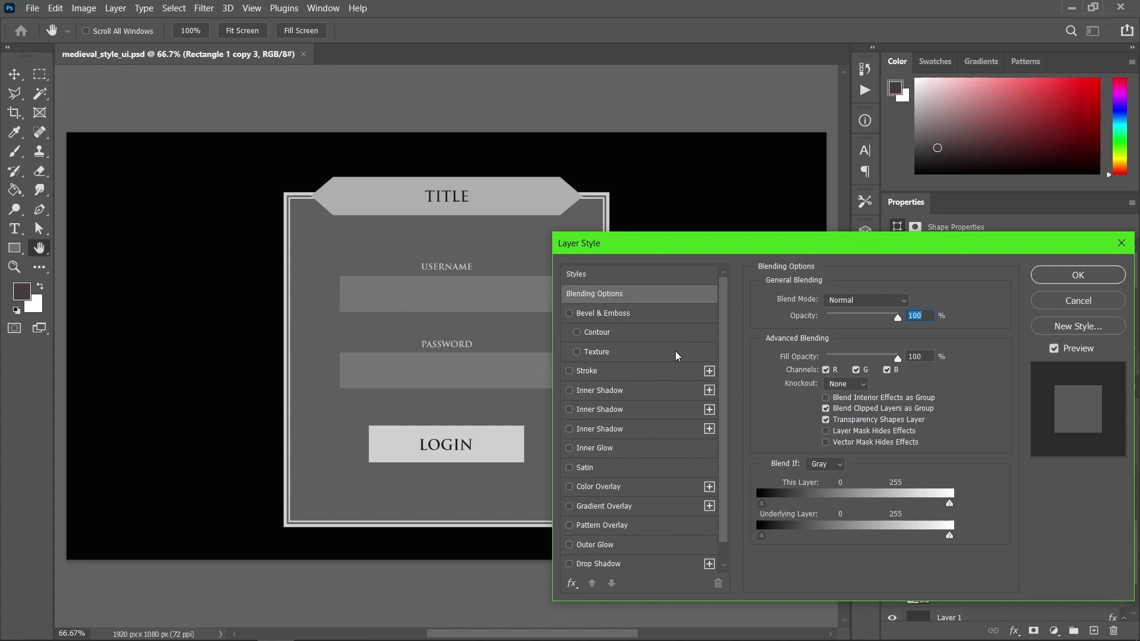
left_click_drag(749, 241, 735, 195)
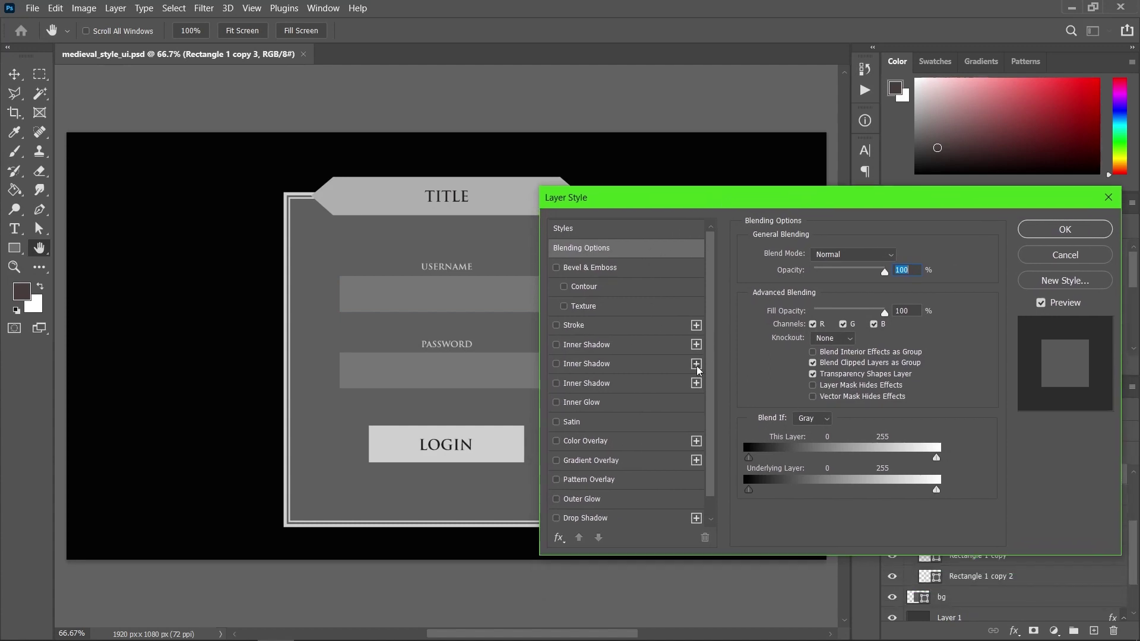
mouse_move(725, 200)
left_mouse_down()
mouse_move(751, 198)
mouse_move(716, 190)
left_mouse_up()
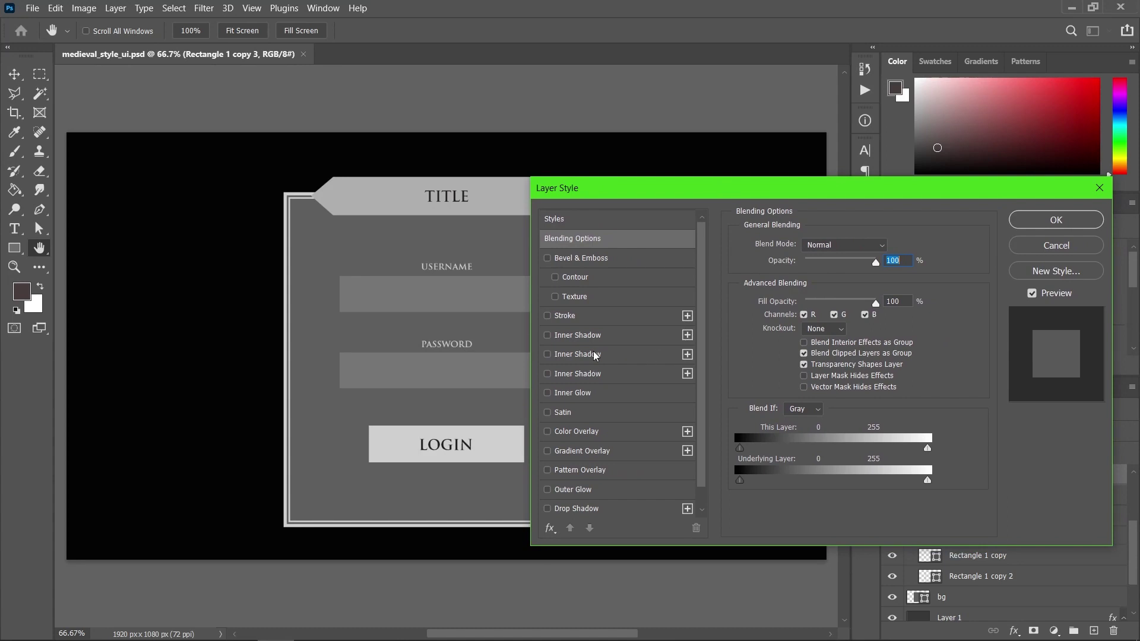
left_click(595, 433)
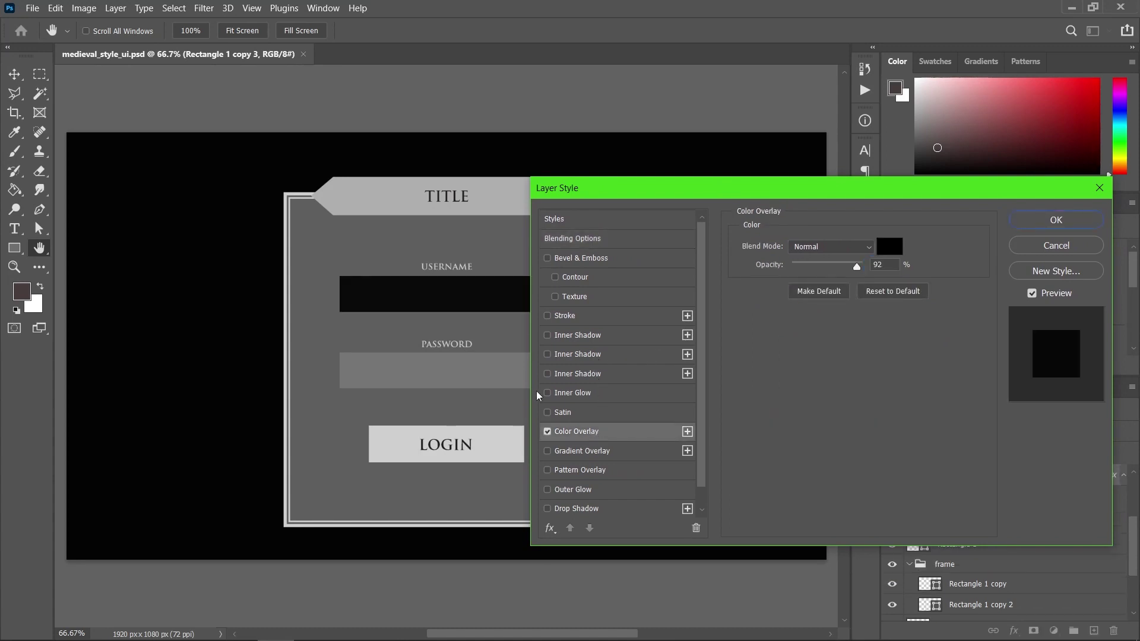
left_click(896, 247)
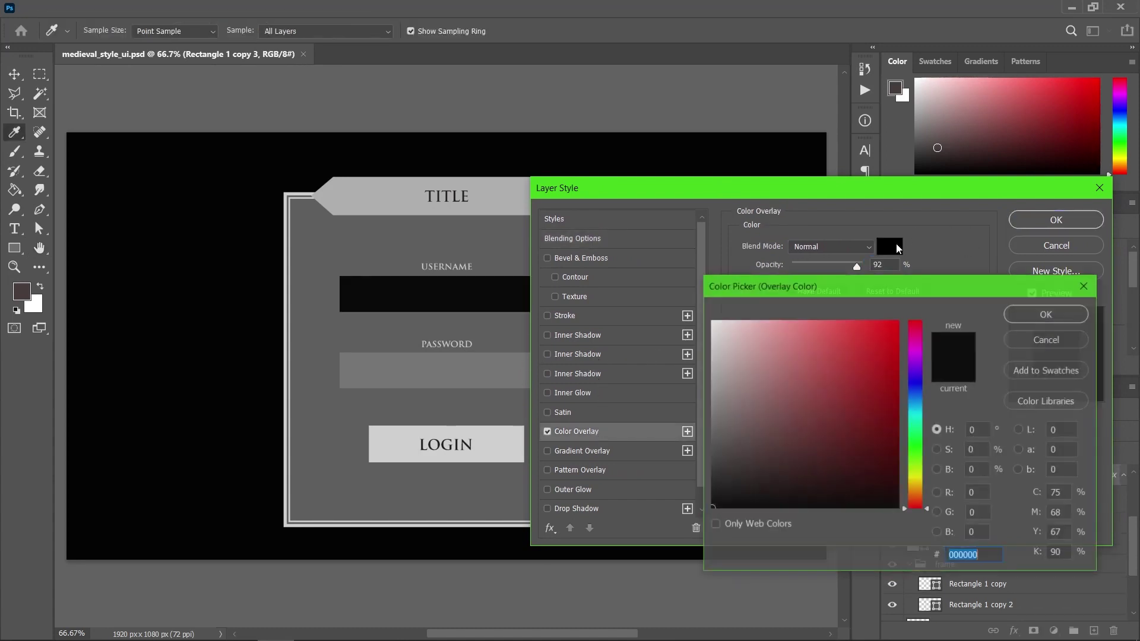
left_click(915, 495)
mouse_move(809, 437)
left_mouse_down()
mouse_move(805, 393)
mouse_move(807, 437)
mouse_move(790, 453)
left_mouse_up()
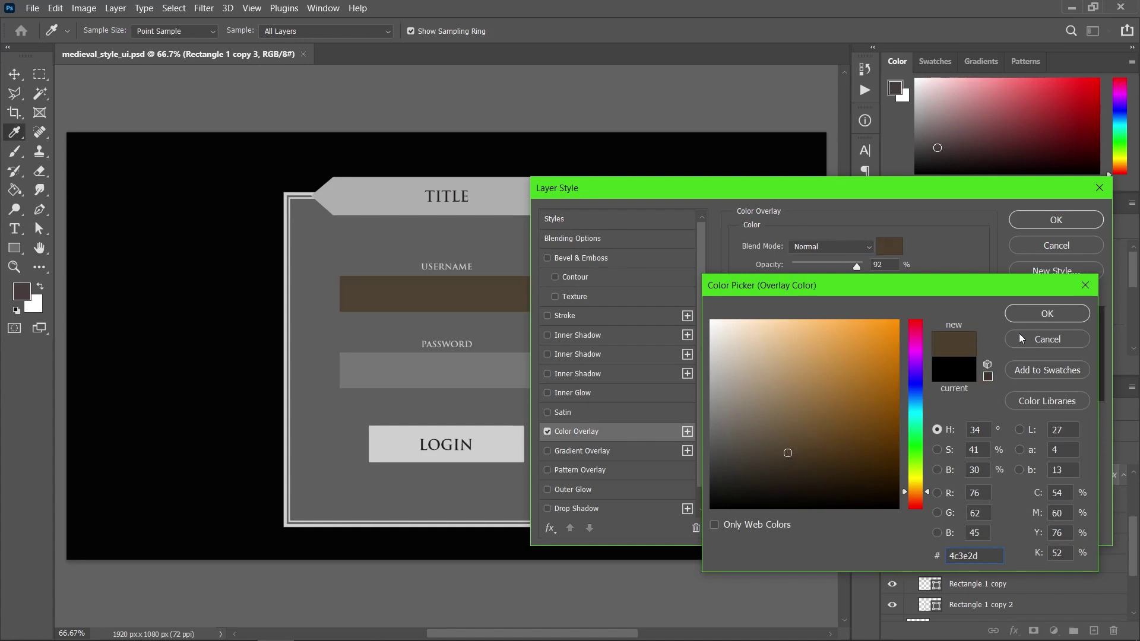
left_click(1025, 316)
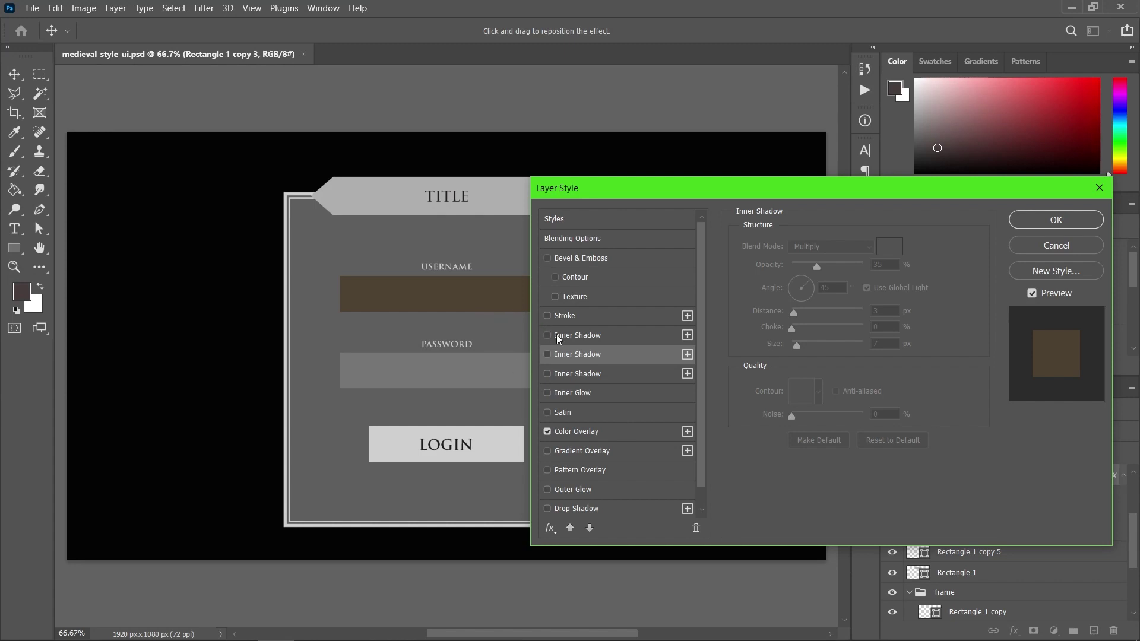
- Add an Inner Shadow to the username field with size 81 px and opacity 47%
left_click(573, 336)
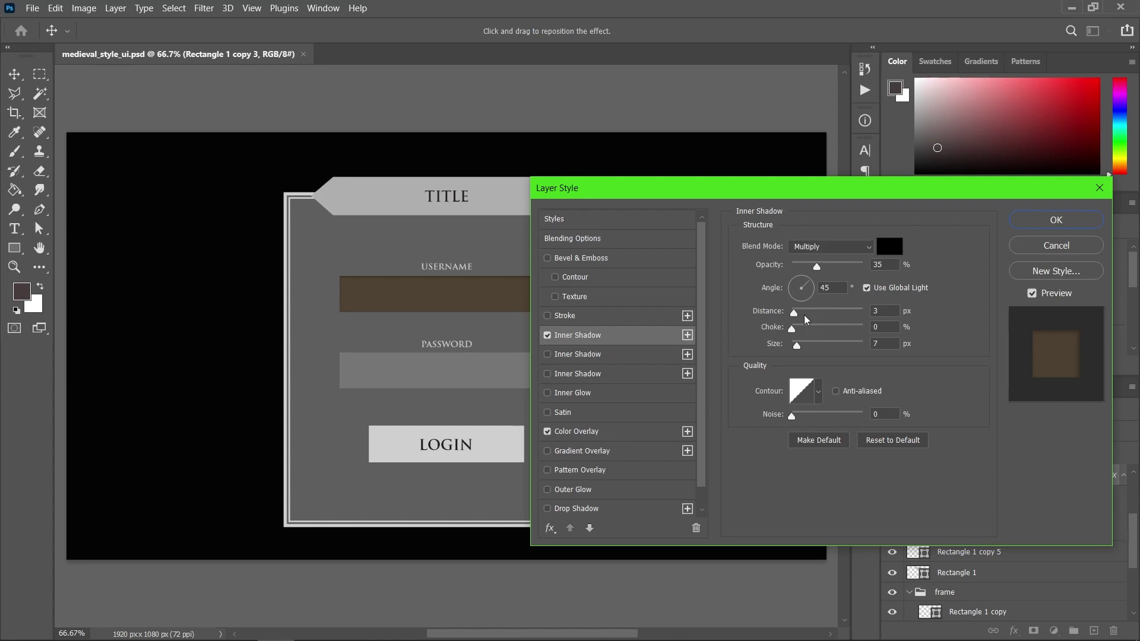
left_click(806, 345)
left_click(818, 346)
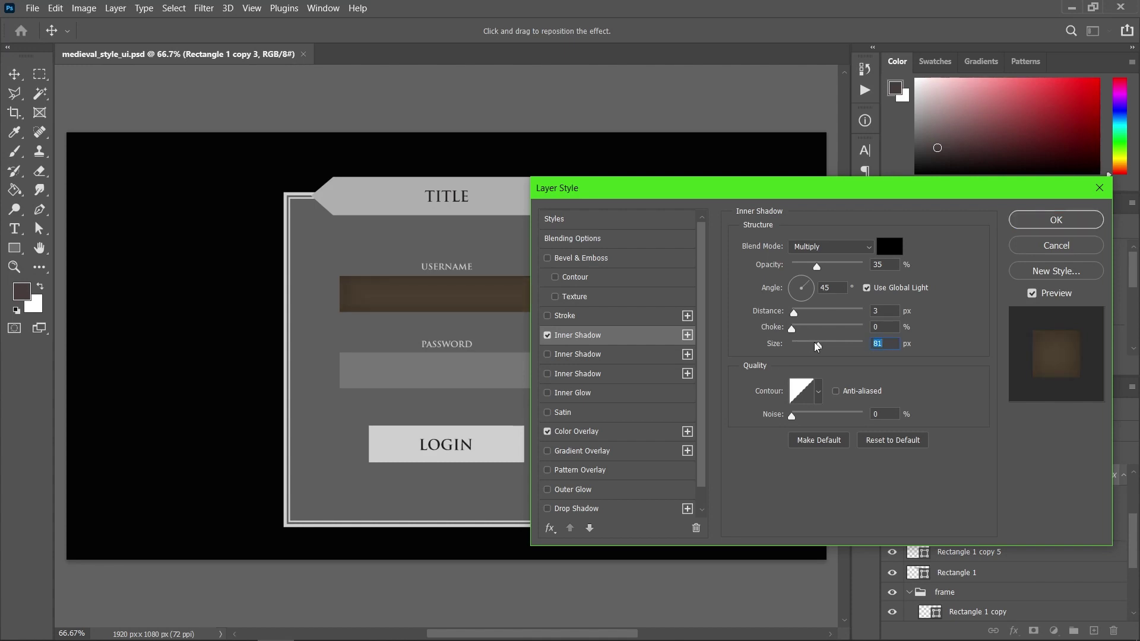
left_click(825, 266)
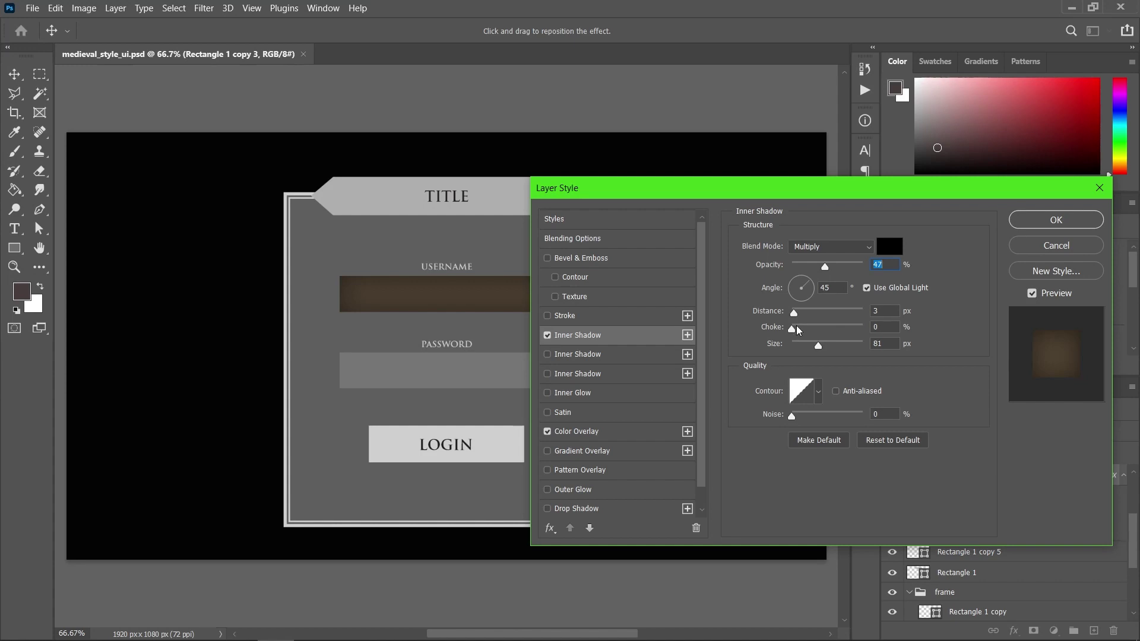
- Add a second Inner Shadow to the username field with opacity 61%, choke 8% and size 16 px
left_click(588, 356)
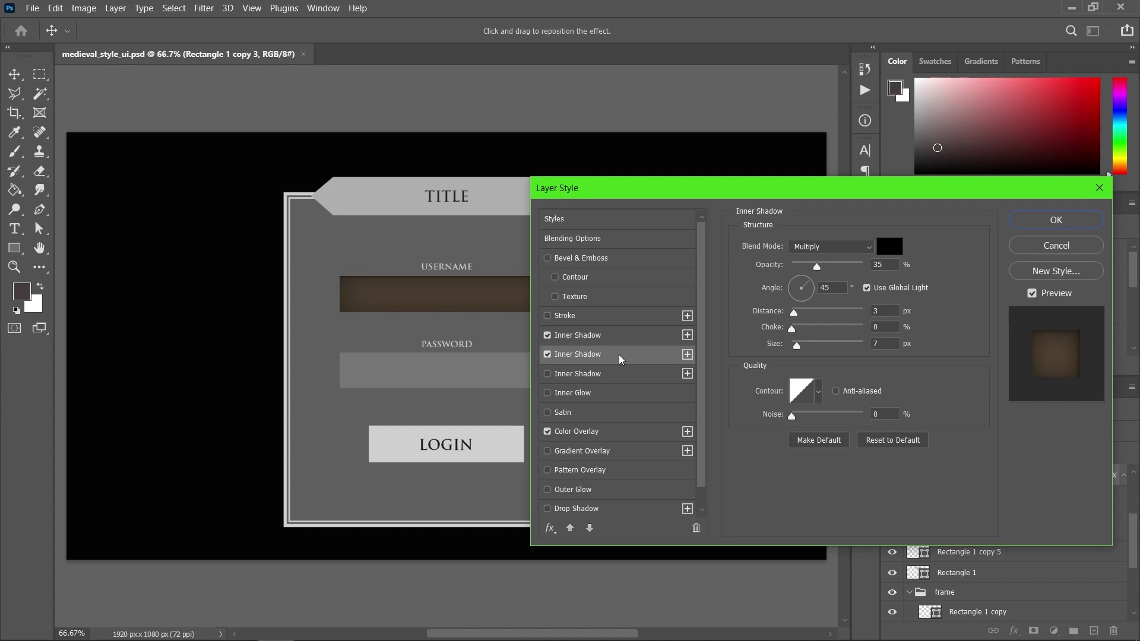
left_click(837, 266)
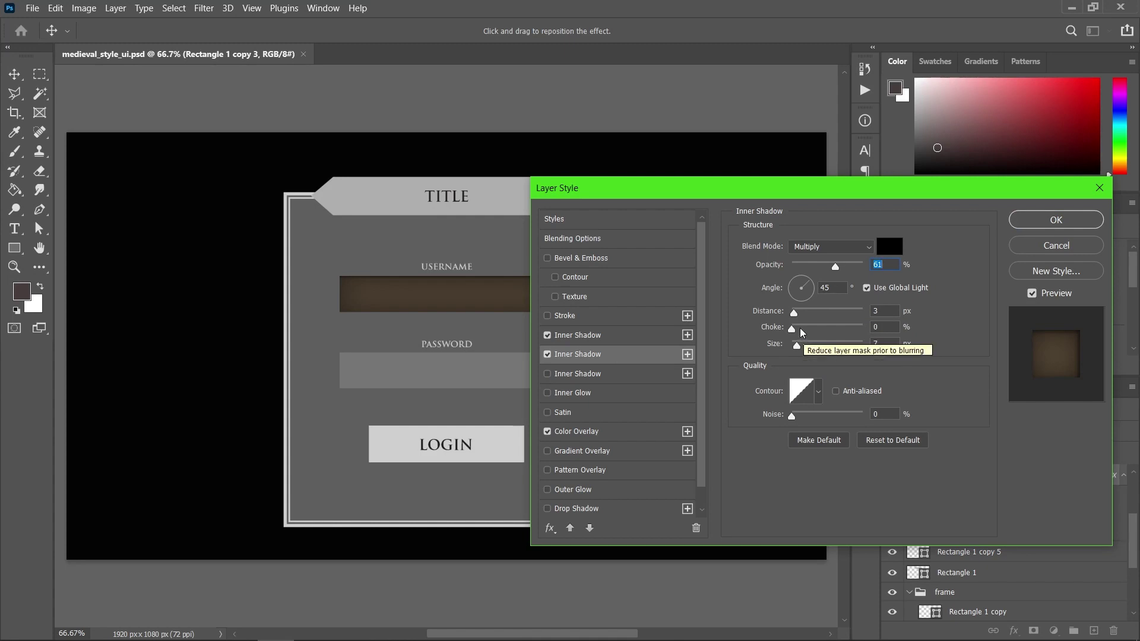
left_click_drag(796, 329, 805, 345)
left_click_drag(759, 192, 817, 186)
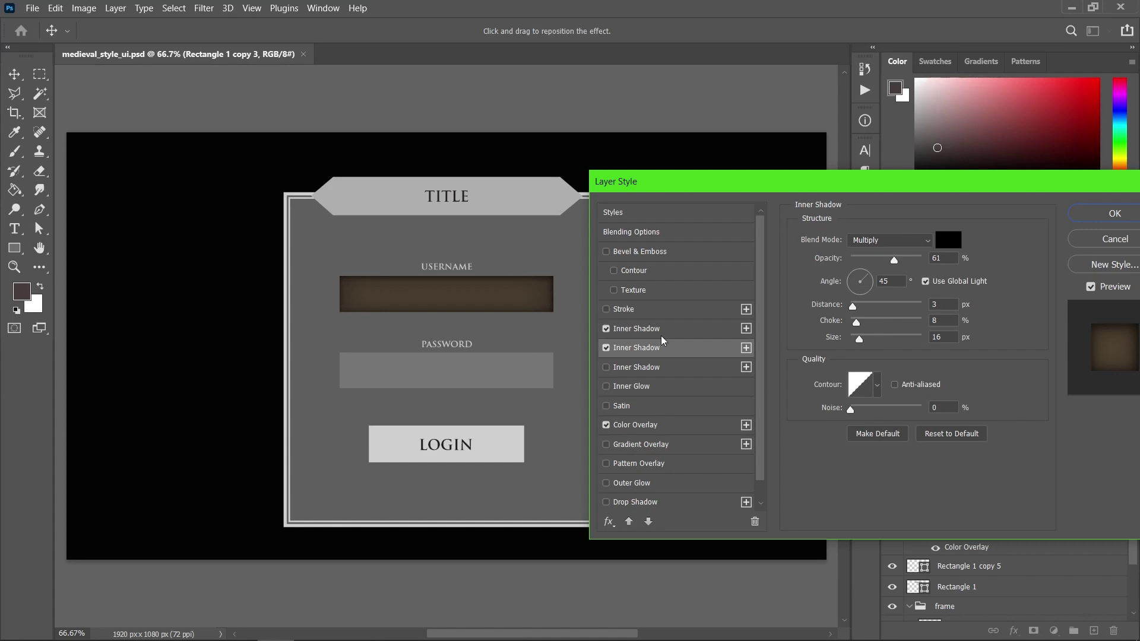
- Add a 2 px inside Stroke to the username field and change its fill type to Gradient
left_click(655, 315)
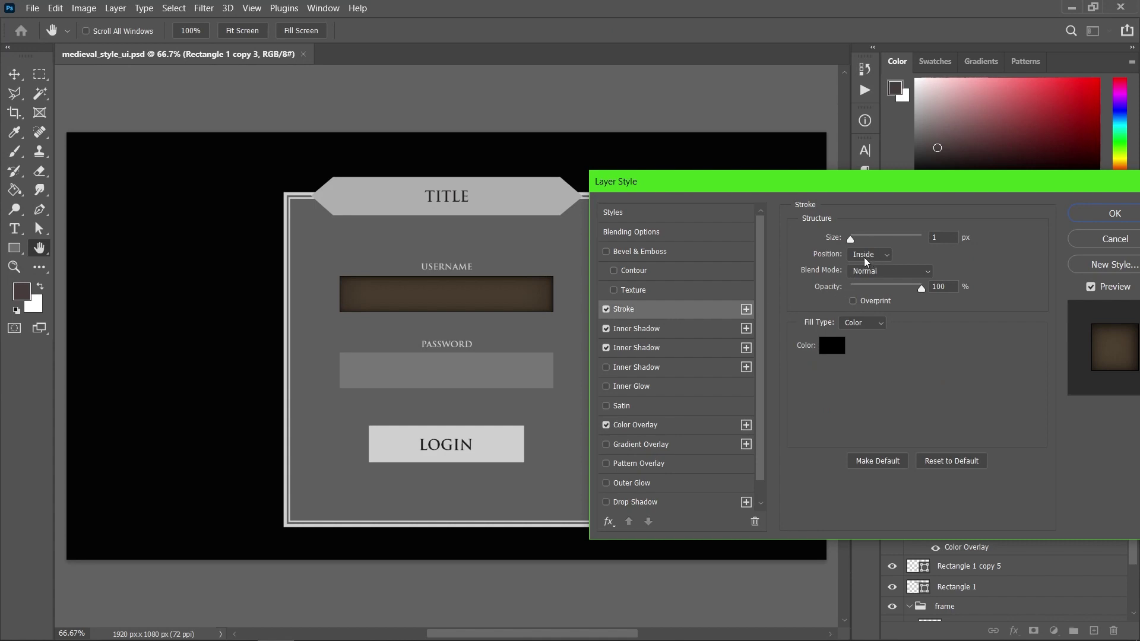
left_click(938, 237)
type("2")
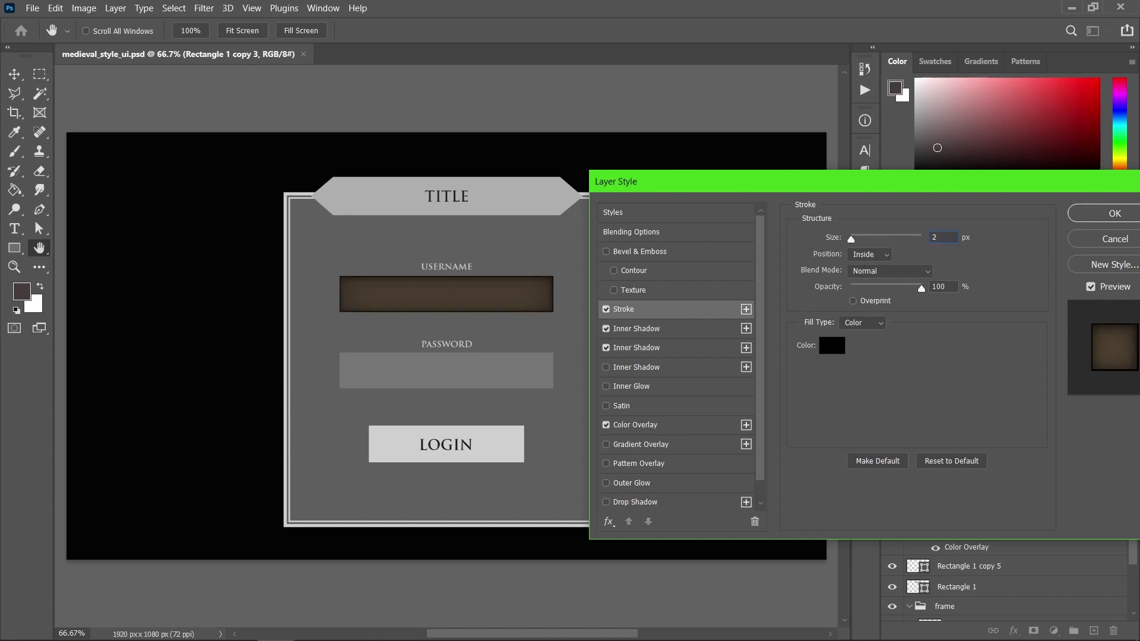
left_click(866, 324)
left_click(868, 348)
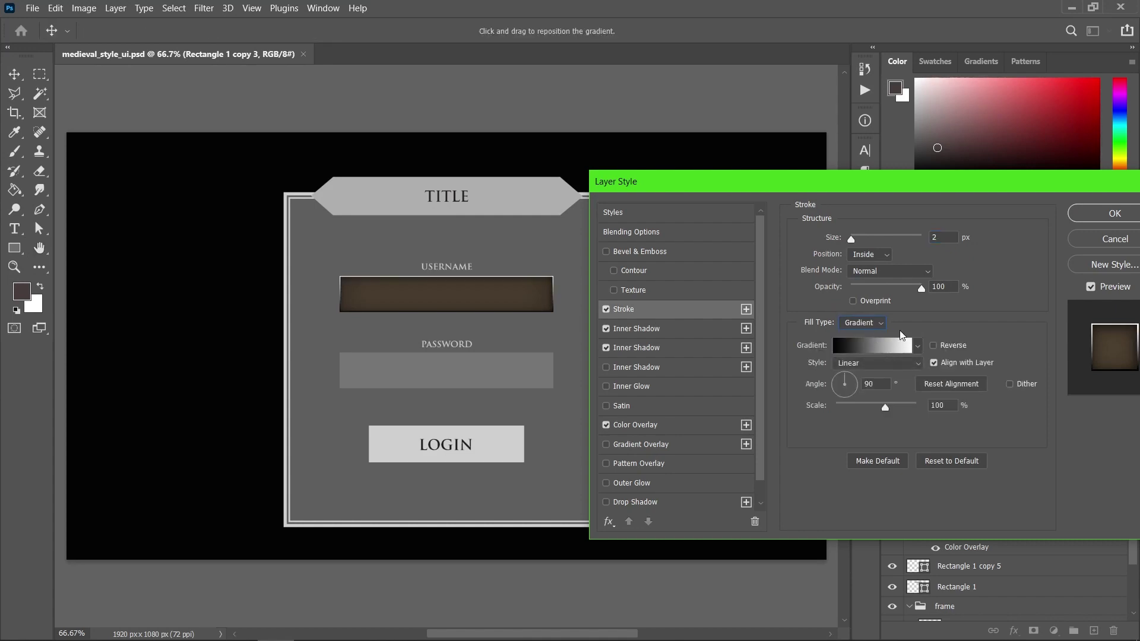
- Set the starting color stop of the stroke gradient to brown #4b3d2f
left_click(882, 355)
left_click(744, 386)
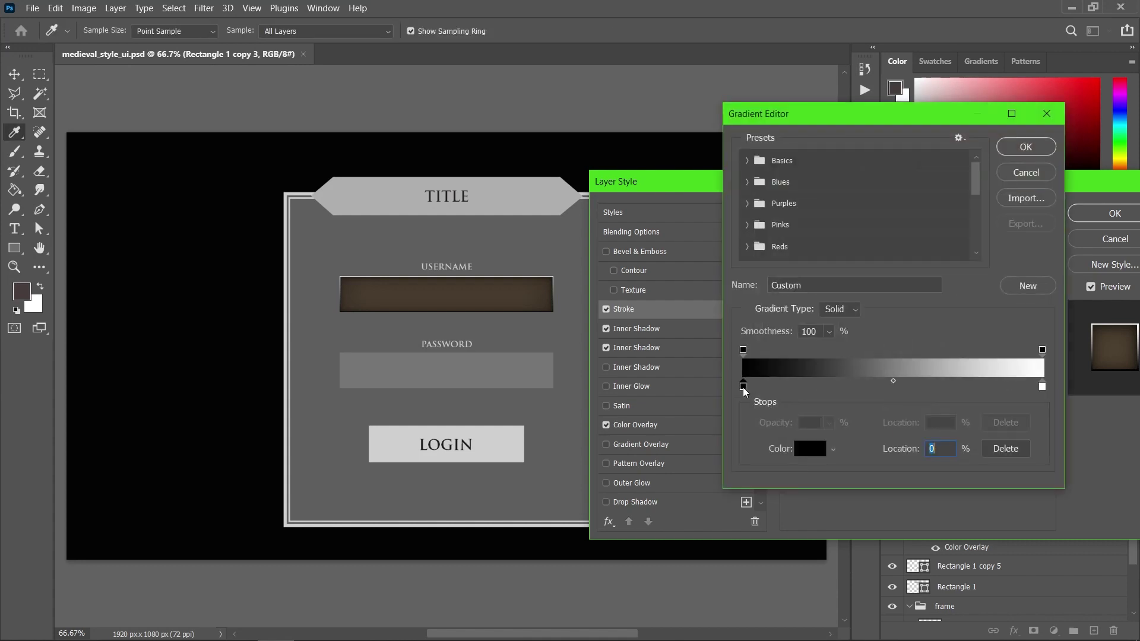
double_click(742, 387)
left_click(917, 493)
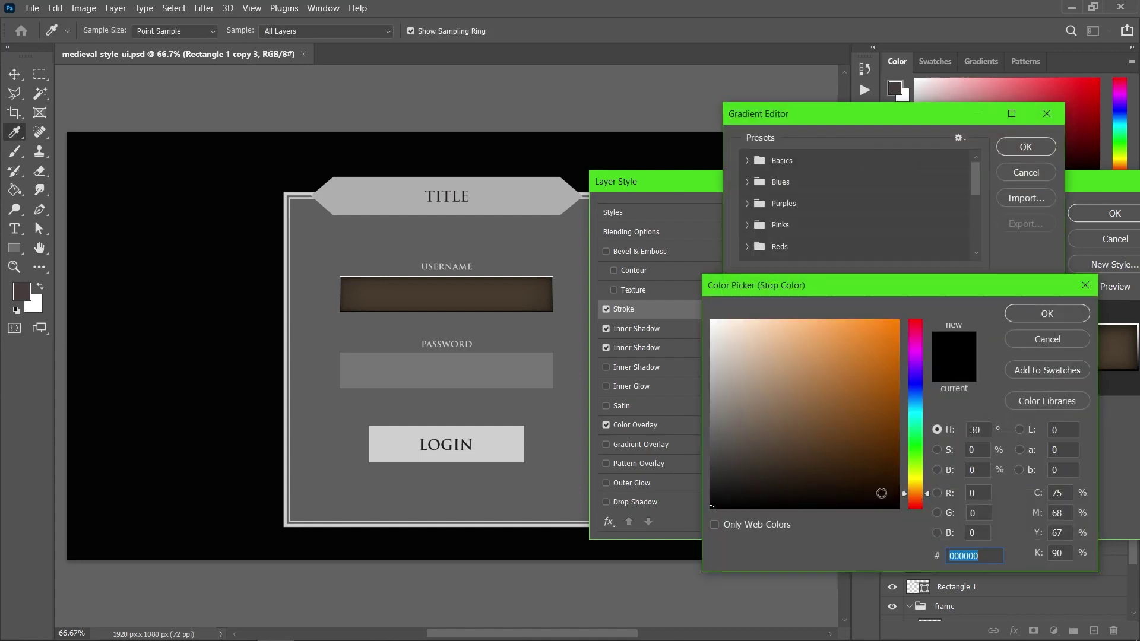
left_click(781, 453)
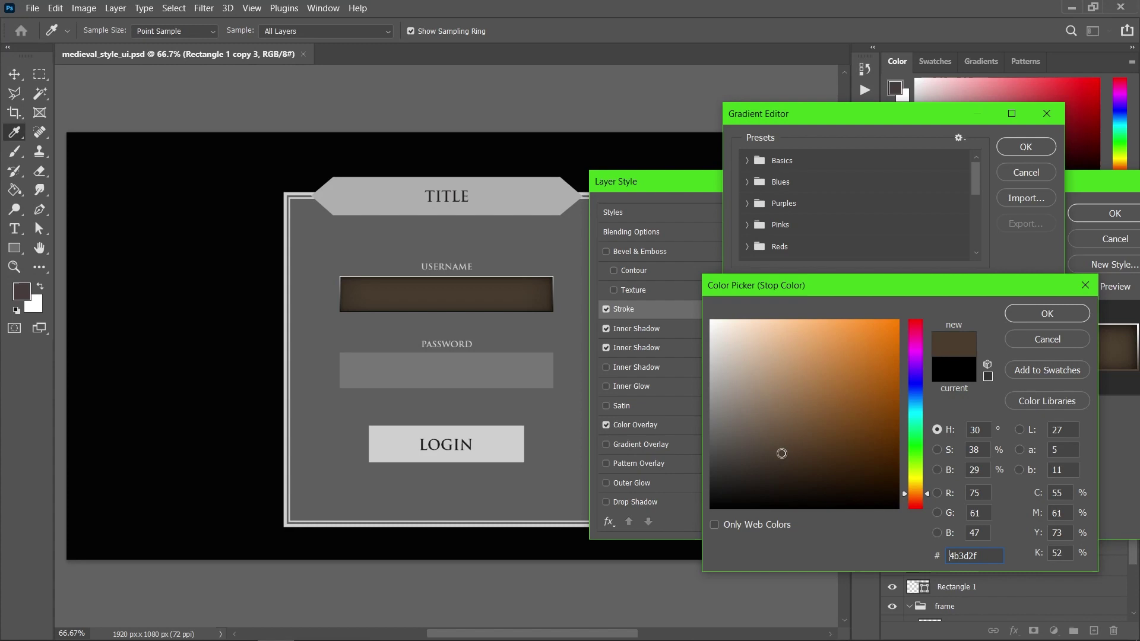
left_click(1009, 313)
- Add the same brown as the stroke gradient's end stop and place the white stop in the middle at 51%
left_click(924, 387)
mouse_move(1040, 387)
left_mouse_down()
mouse_move(867, 387)
mouse_move(1057, 379)
left_mouse_up()
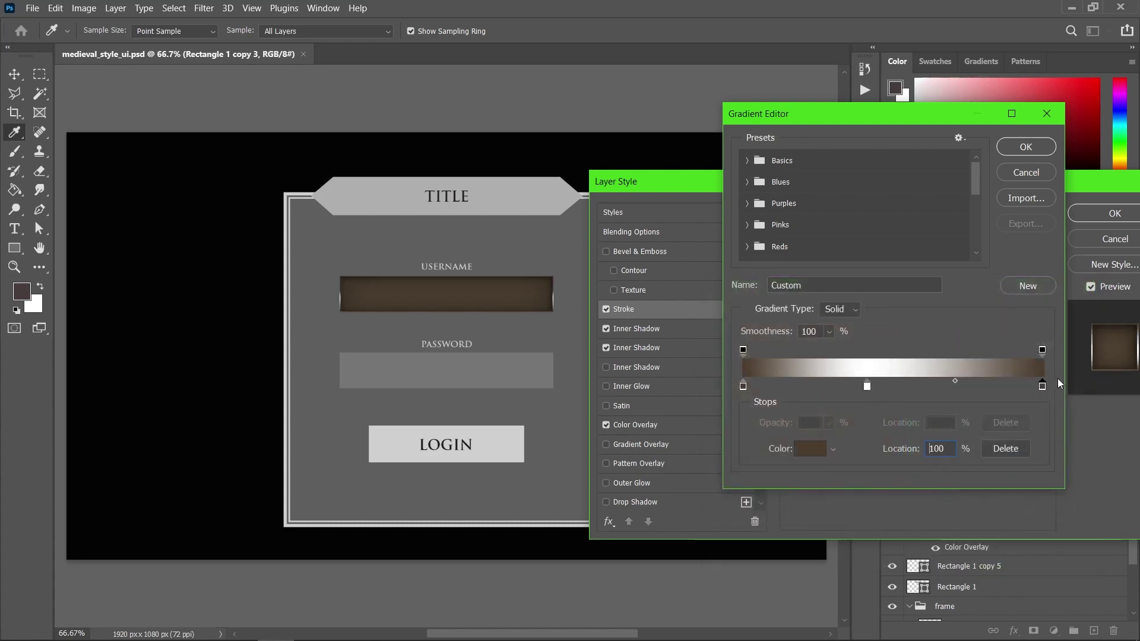
left_click_drag(866, 387, 896, 386)
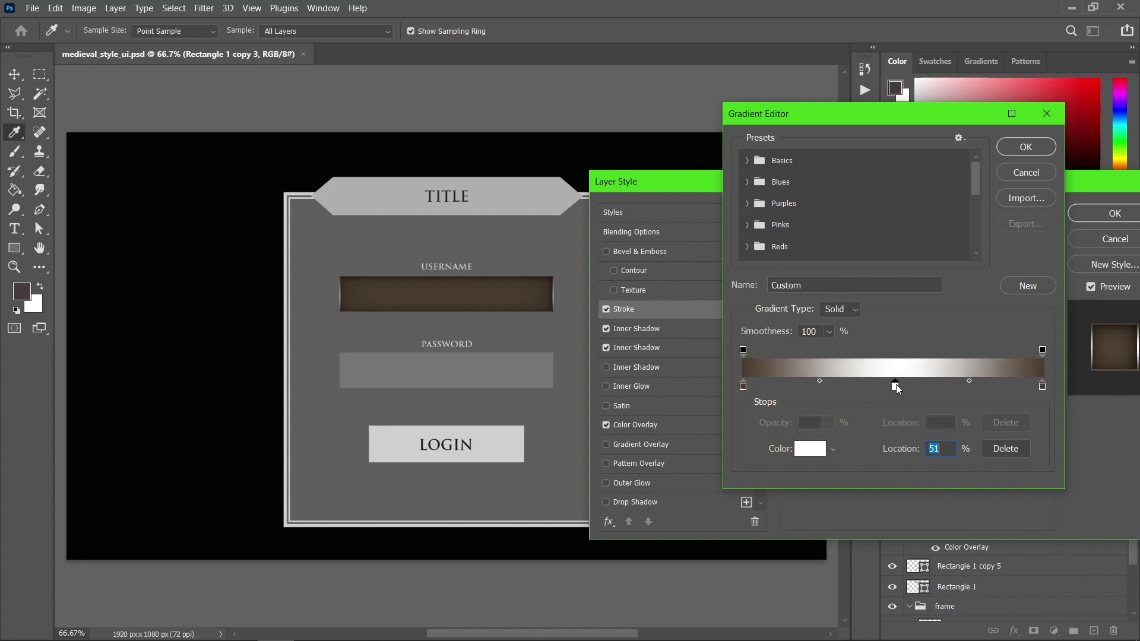
- Color the middle gradient stop #ae9a86, set the stroke gradient's angle to 0°, and apply the layer style
double_click(896, 386)
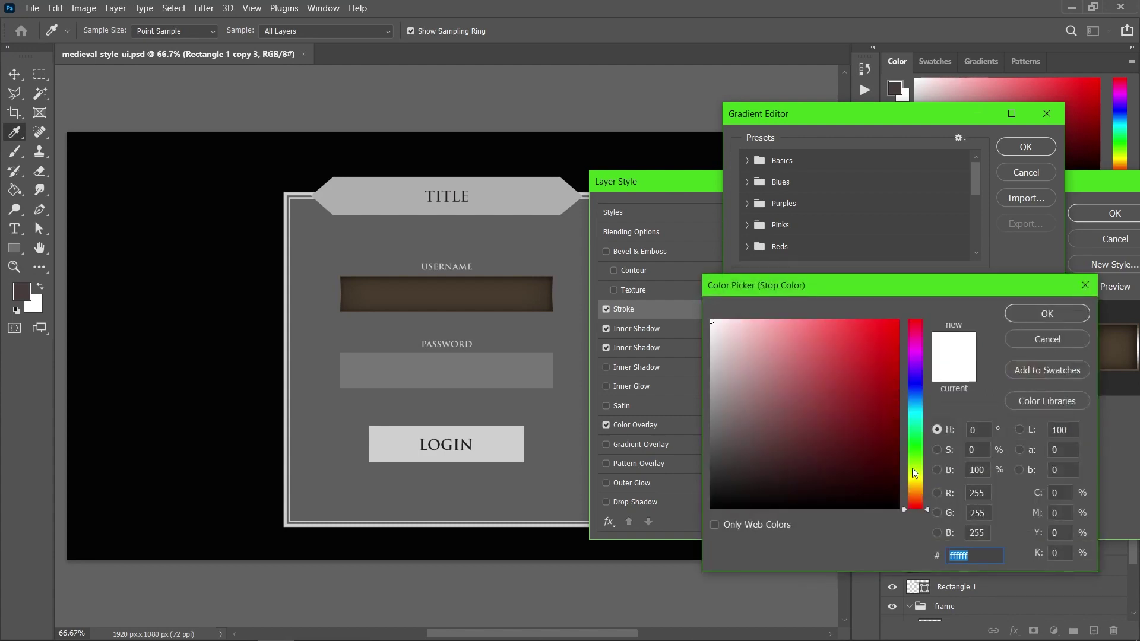
left_click(913, 493)
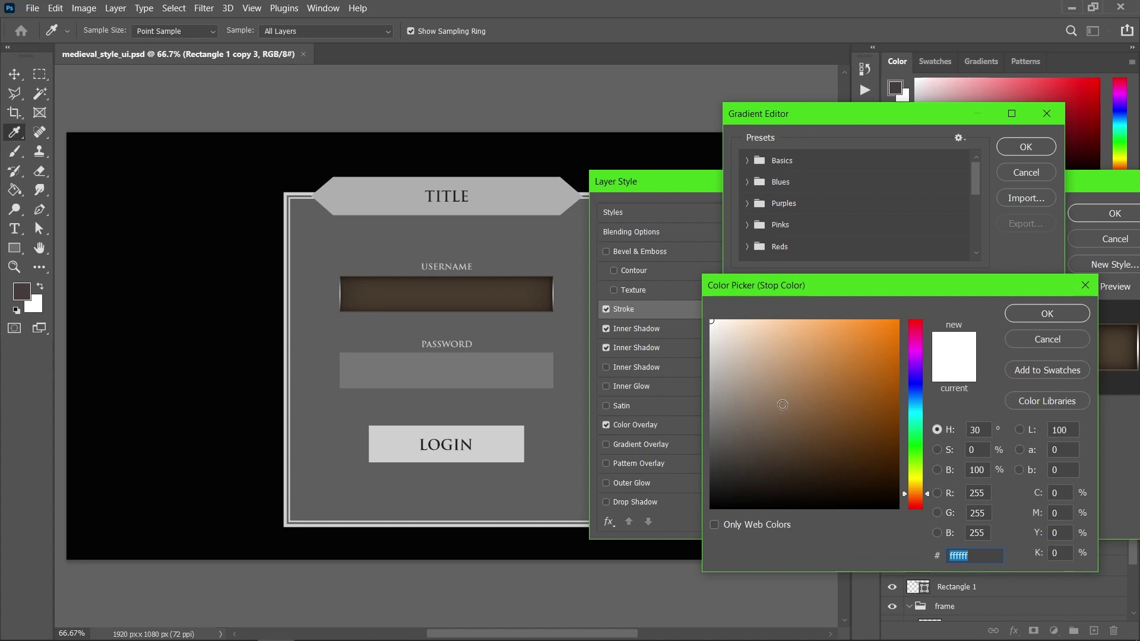
left_click(752, 379)
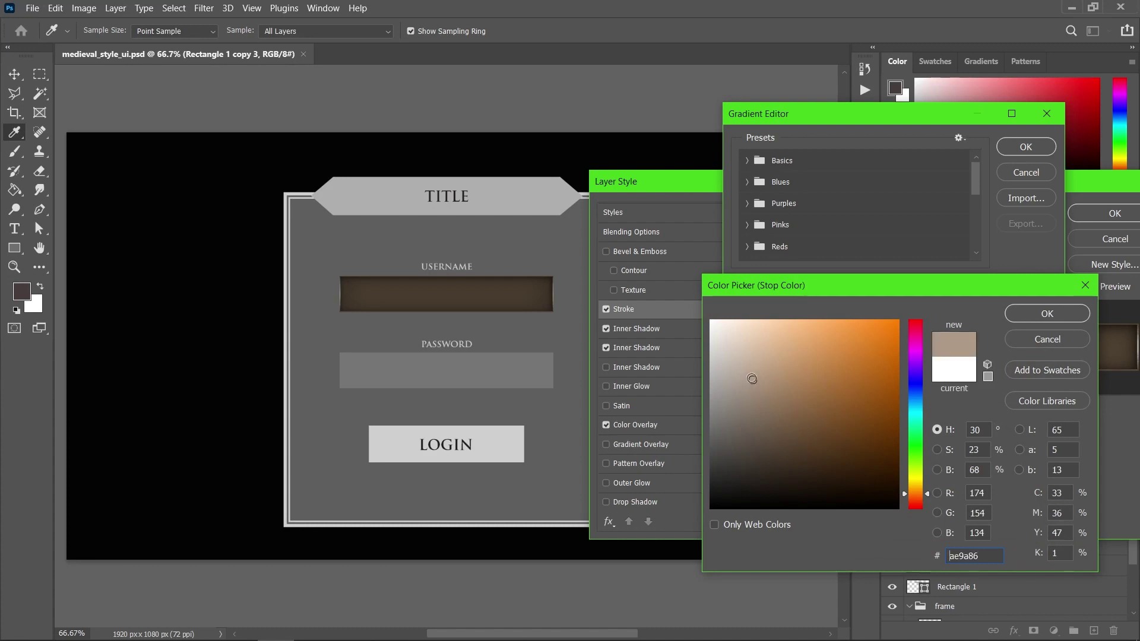
left_click(1020, 319)
left_click(1026, 147)
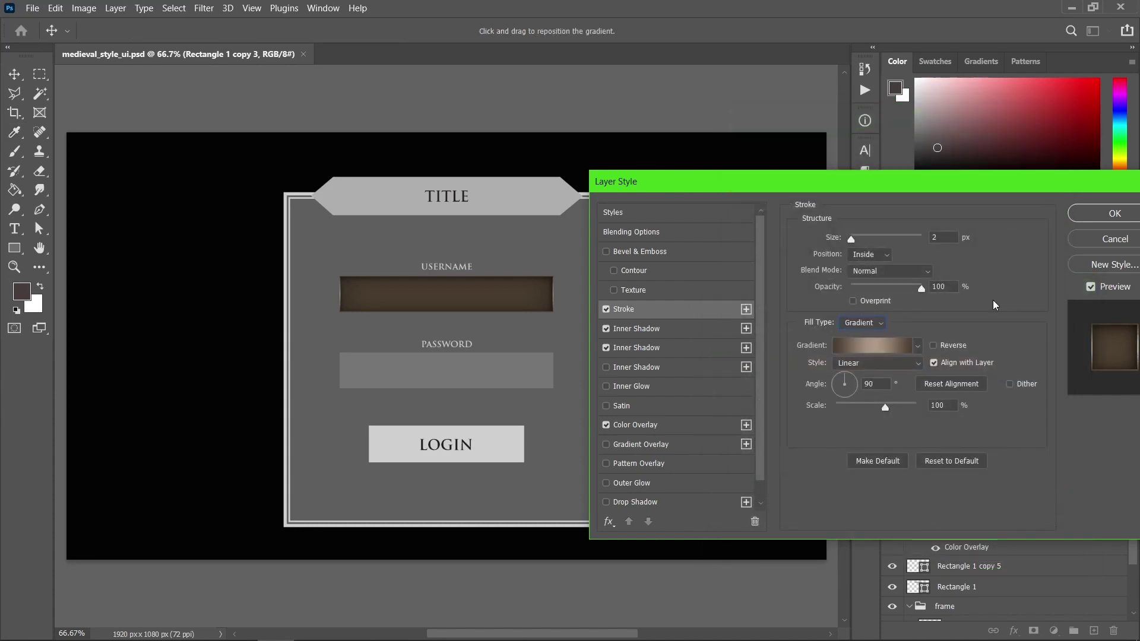
left_click(855, 385)
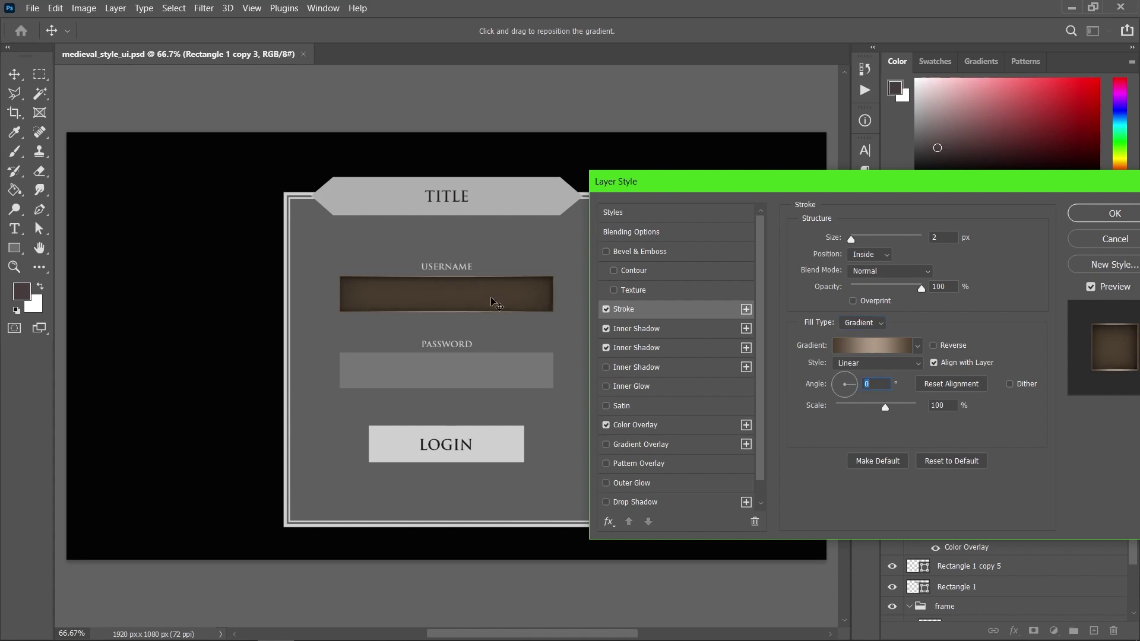
left_click(1110, 214)
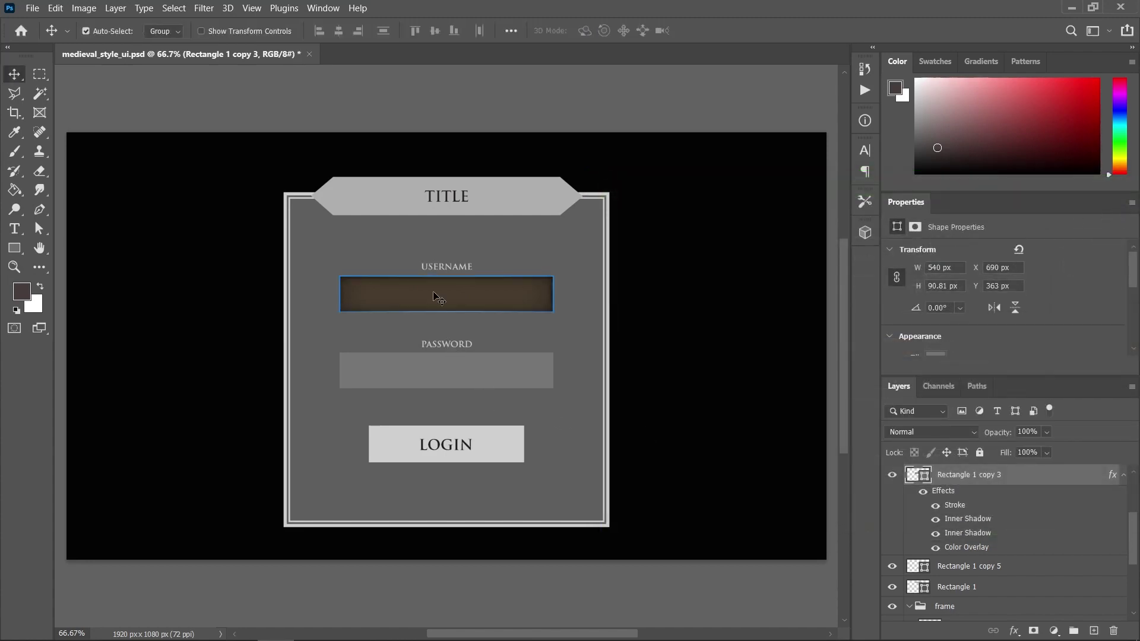
- Copy the username field's layer style and paste it onto the password field rectangle
right_click(1027, 474)
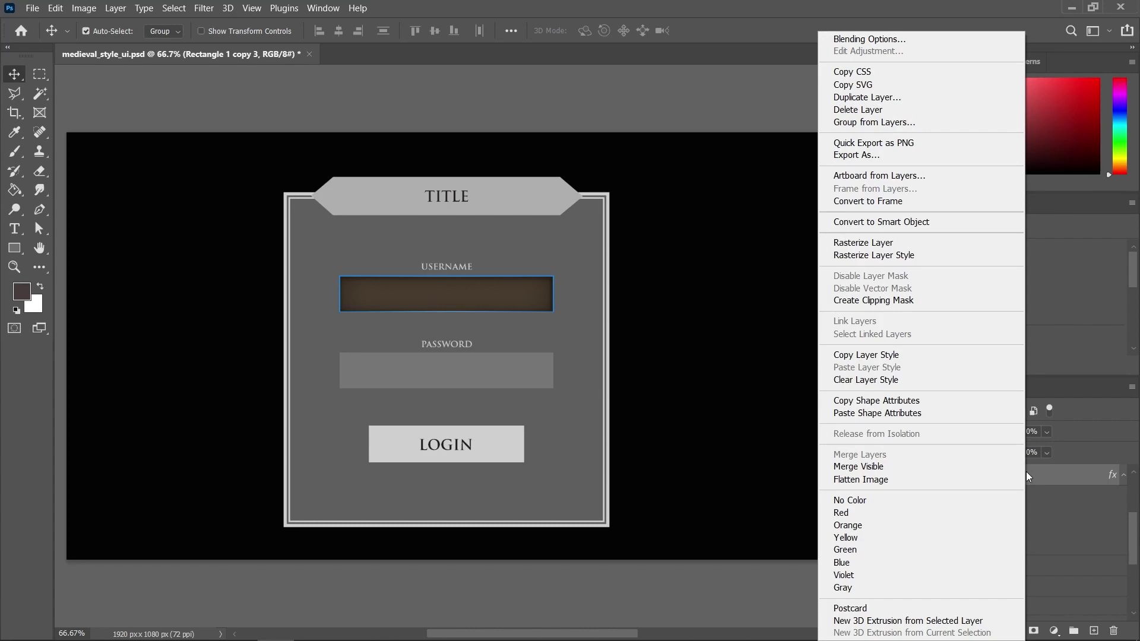
left_click(1058, 477)
right_click(1057, 475)
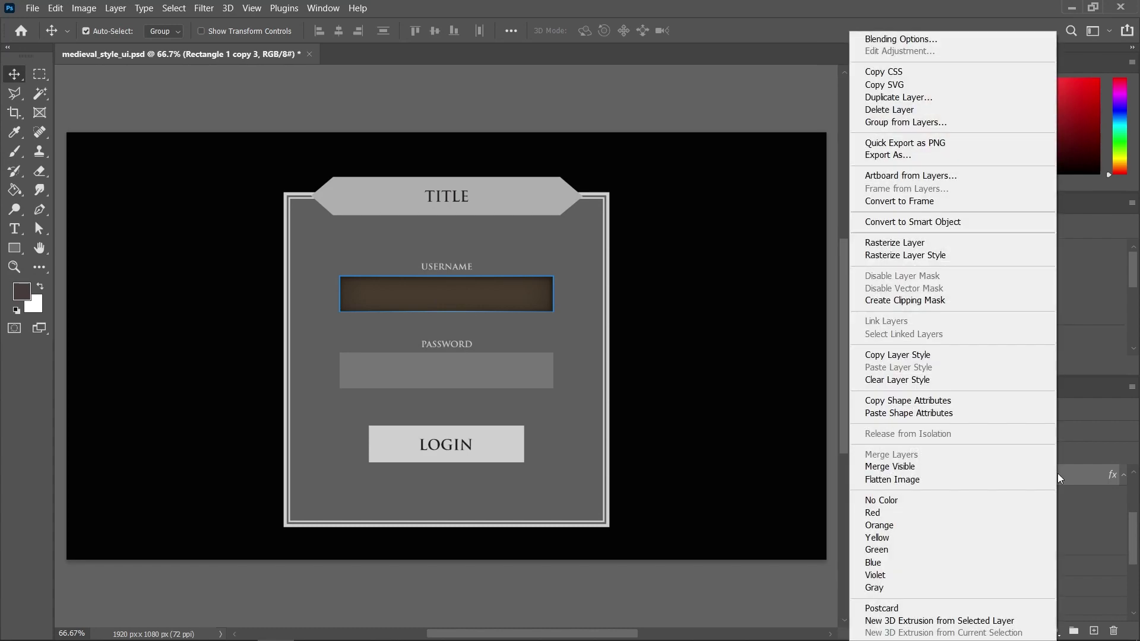
left_click(948, 354)
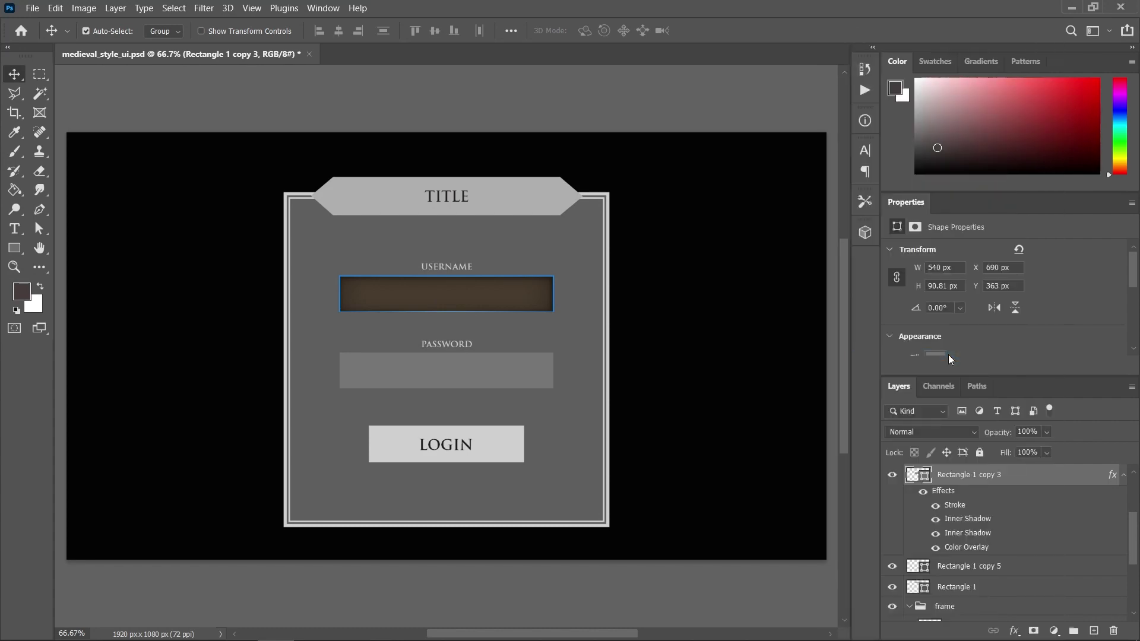
left_click(530, 385)
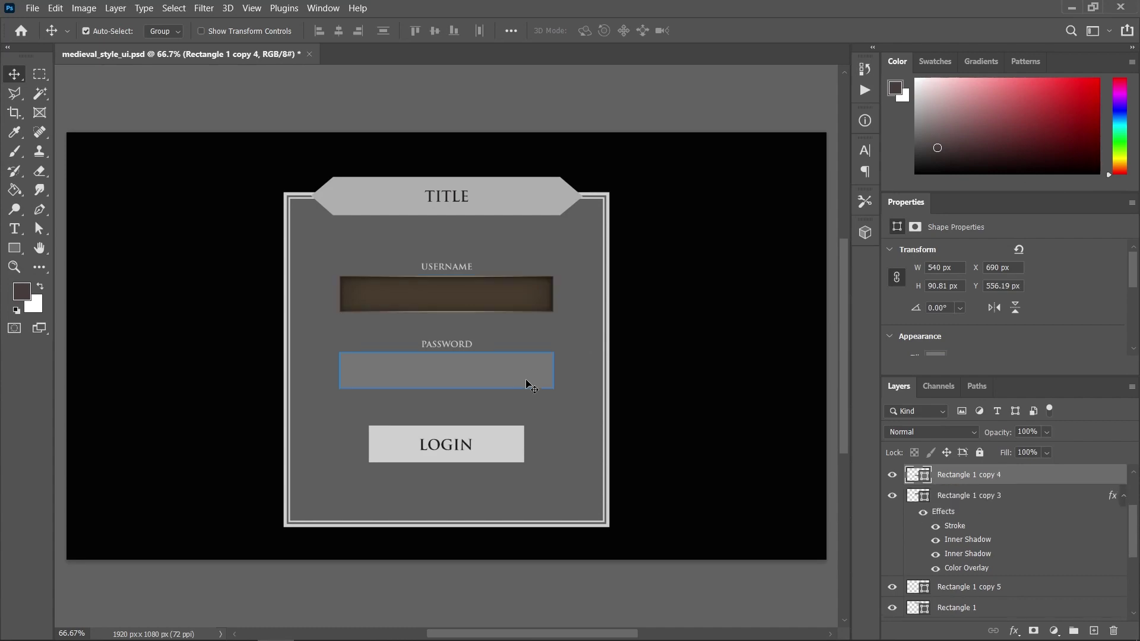
right_click(1077, 475)
left_click(984, 367)
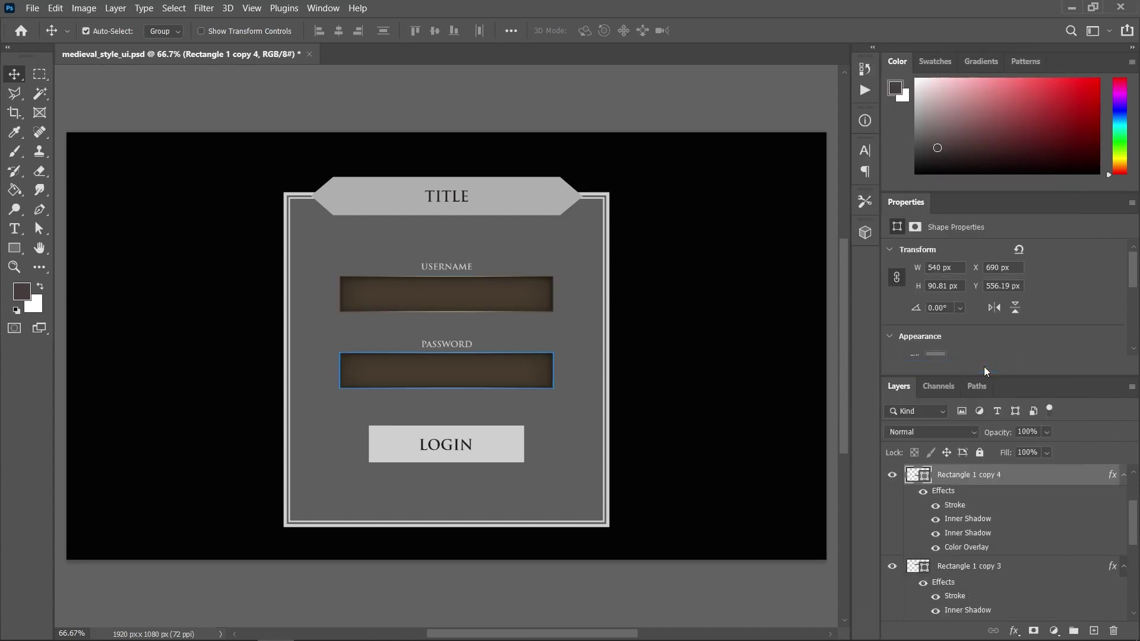
left_click(635, 421)
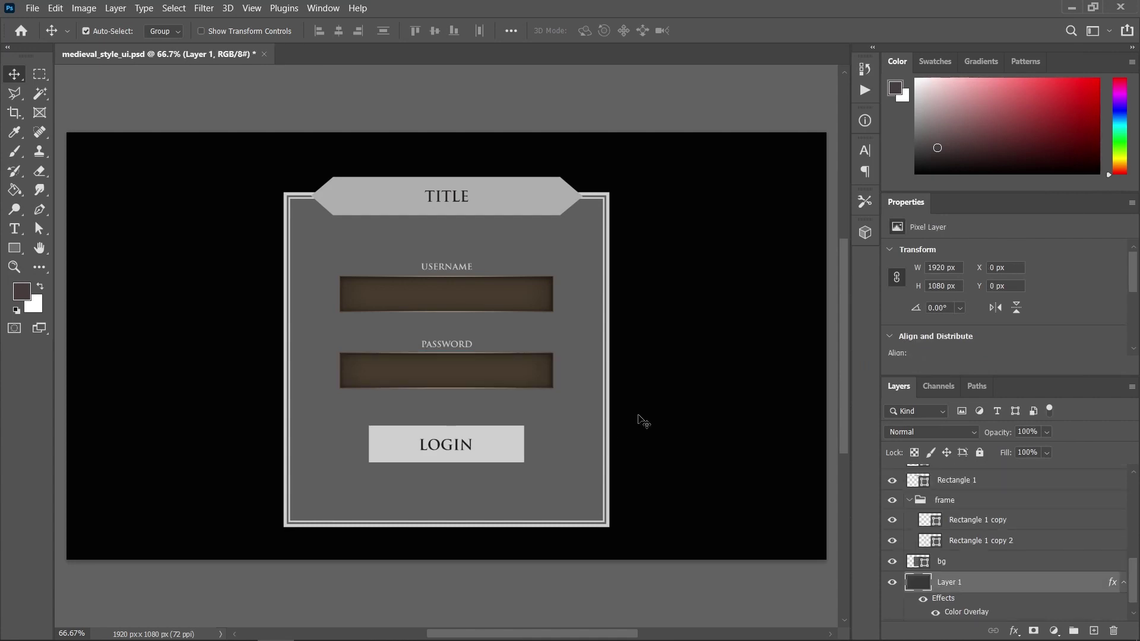
key("ctrl+1")
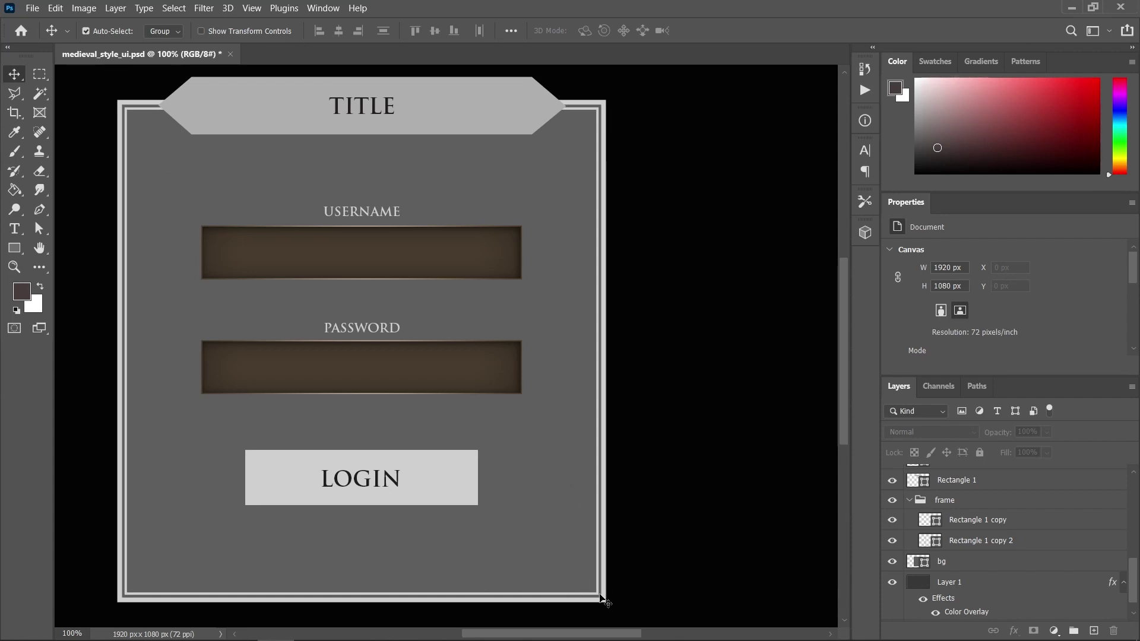
- Add a pattern overlay with the grey stone texture to the bg layer and set its scale to 17%
left_click(980, 563)
left_click(892, 561)
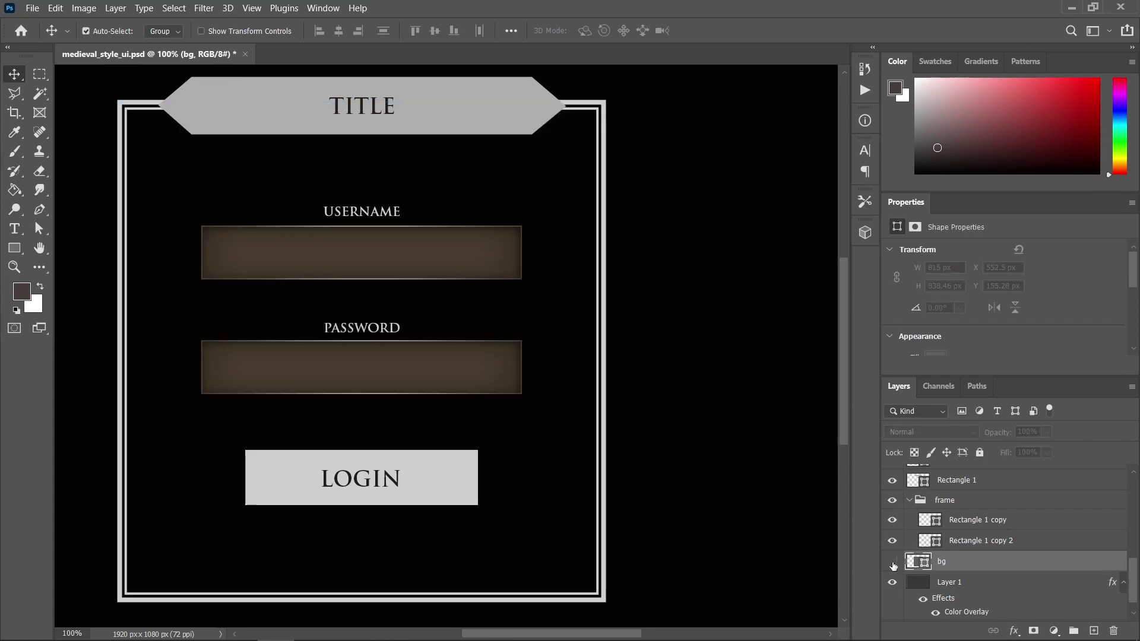
left_click(893, 562)
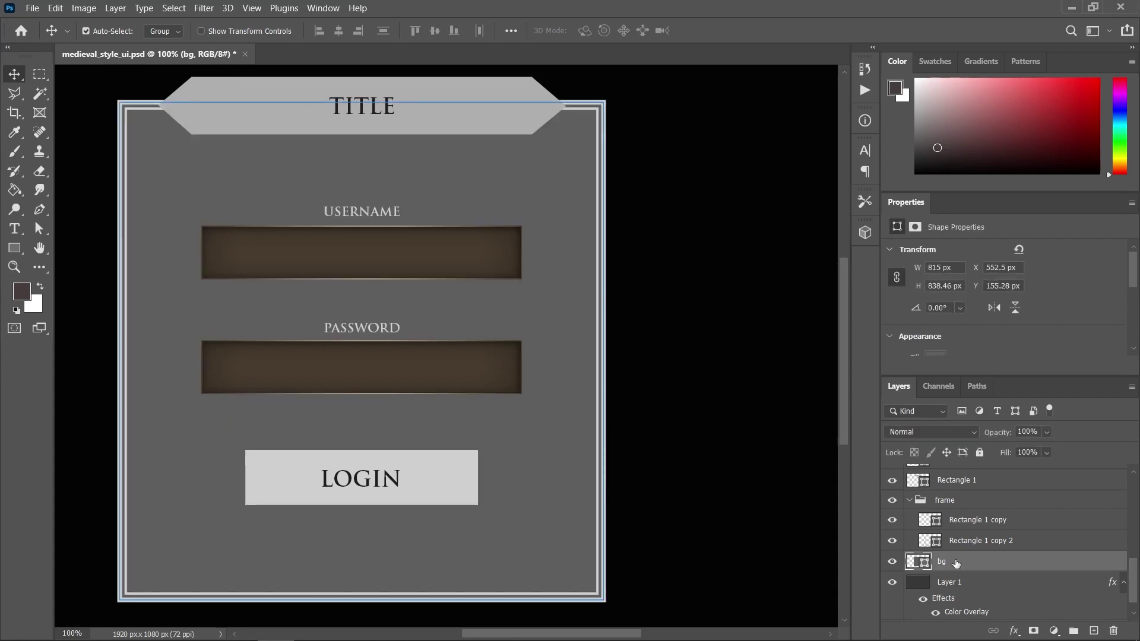
double_click(999, 562)
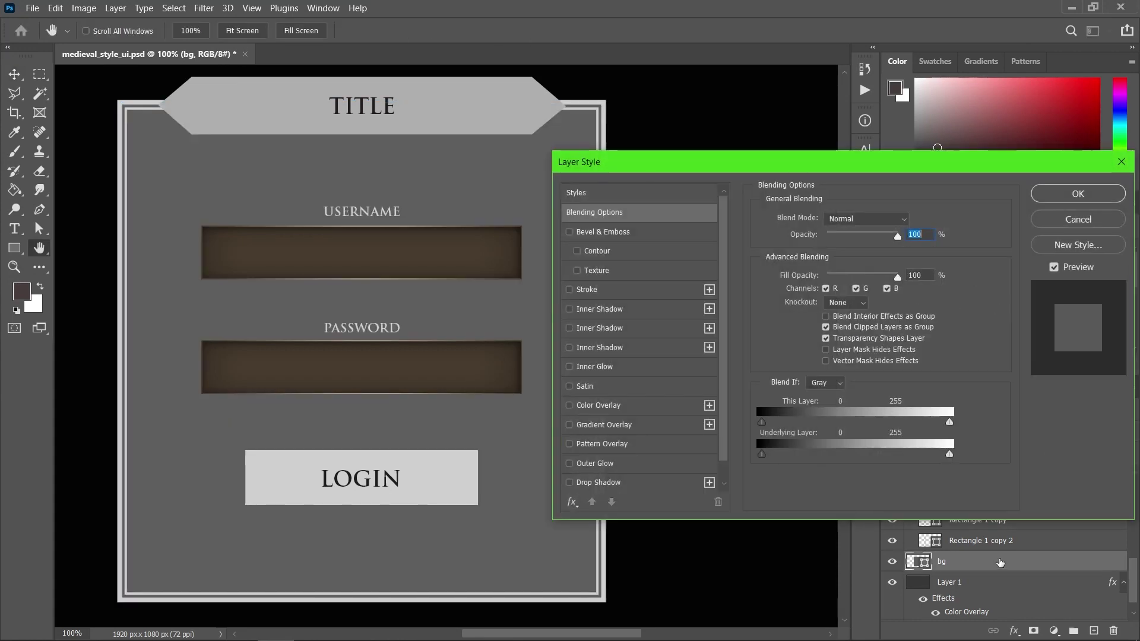
left_click(615, 445)
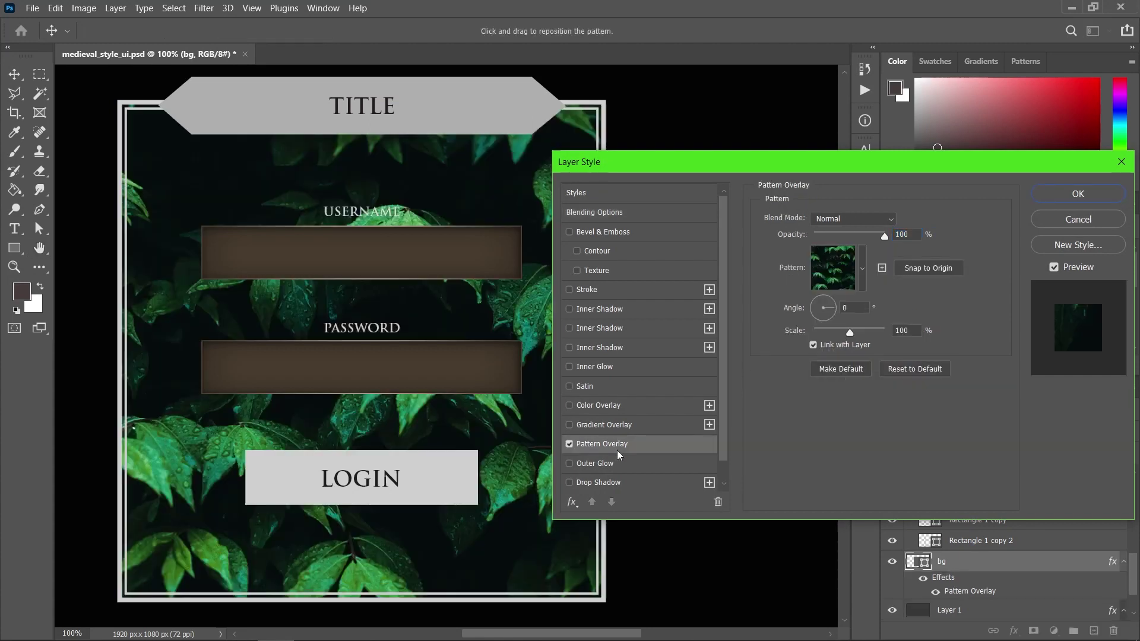
left_click(862, 286)
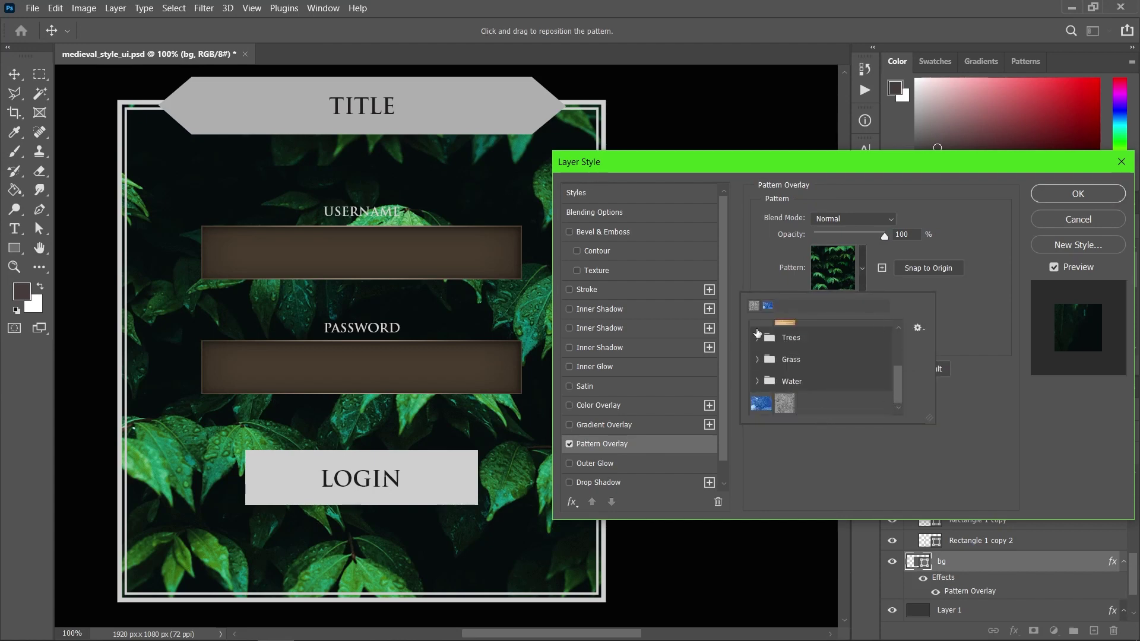
left_click(782, 404)
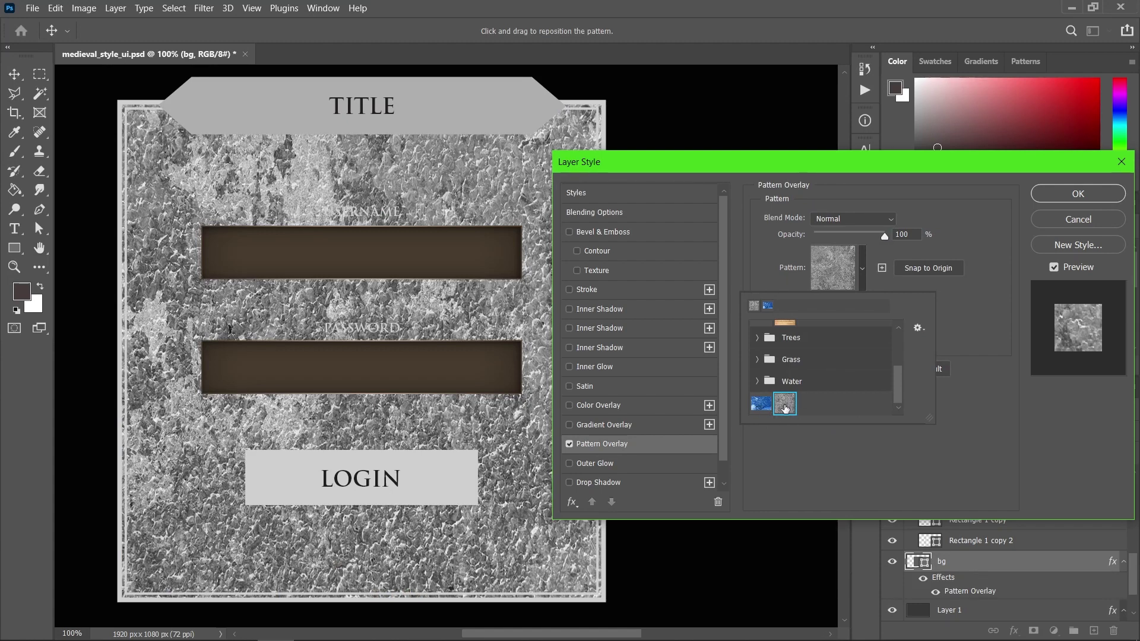
left_click(960, 325)
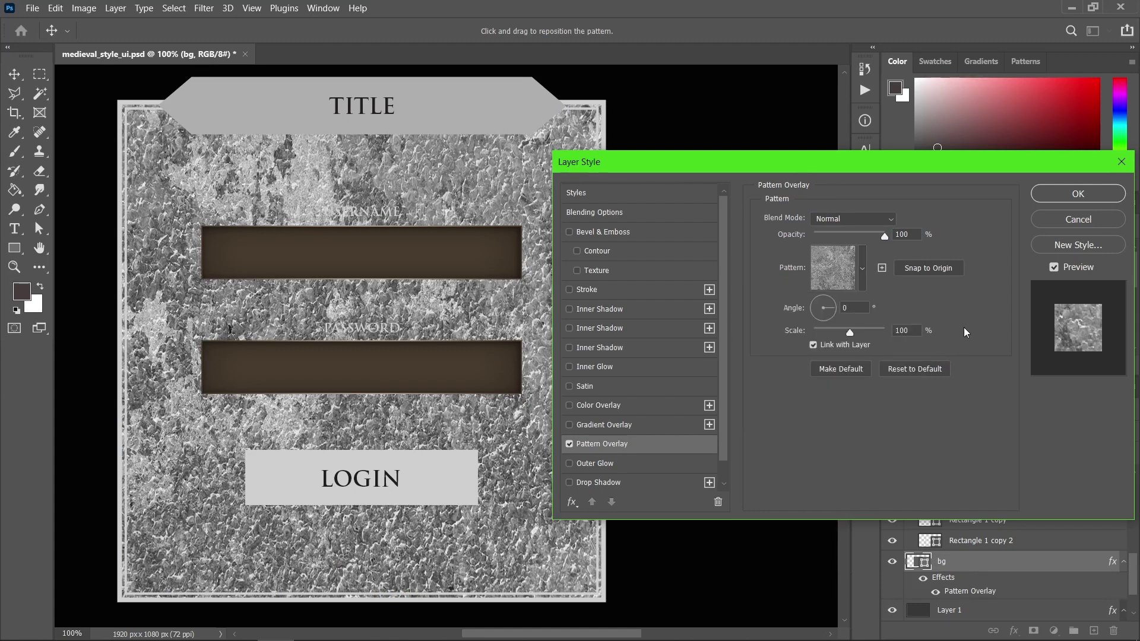
left_click_drag(828, 333, 820, 334)
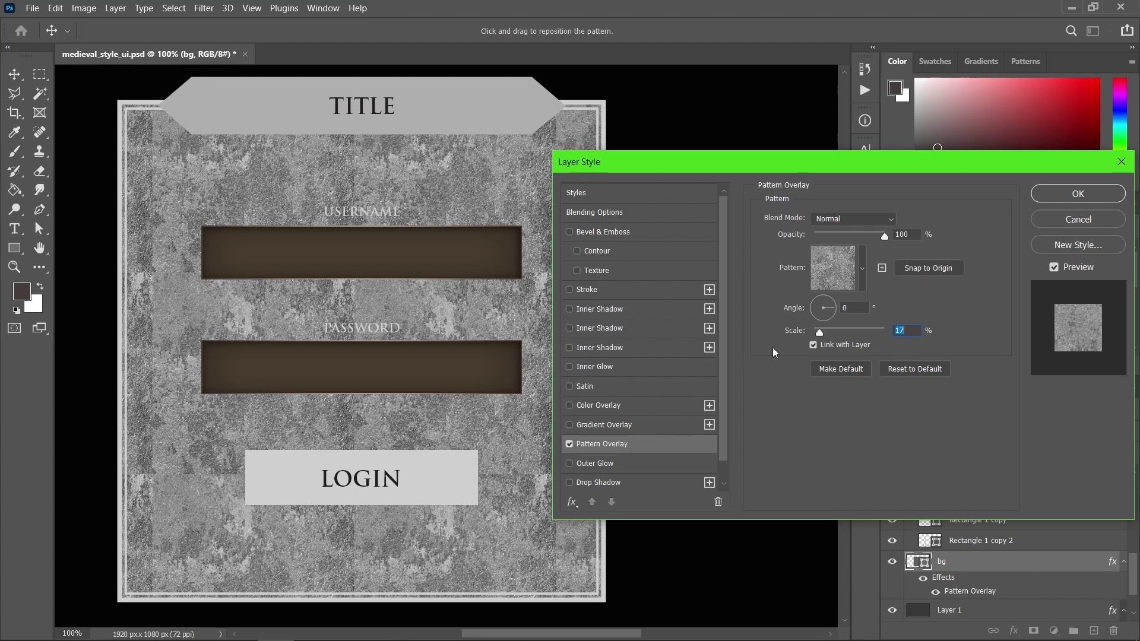
- Set the pattern overlay's blend mode to Multiply and its opacity to 75%
left_click(851, 219)
left_click(845, 276)
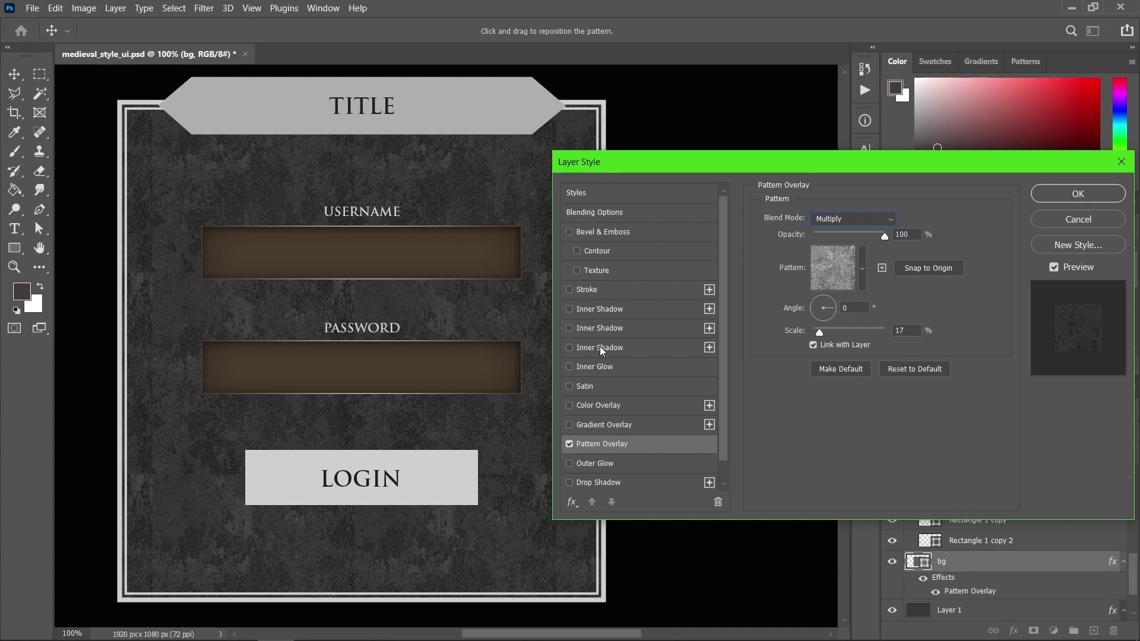
left_click(915, 237)
type("85")
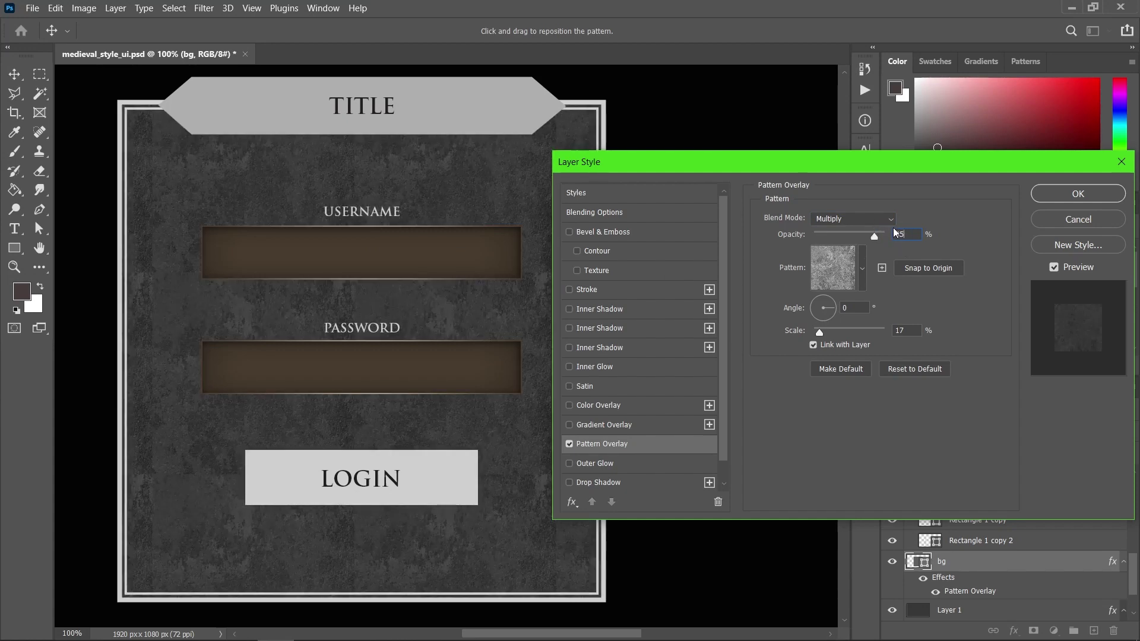
left_click_drag(922, 234, 897, 235)
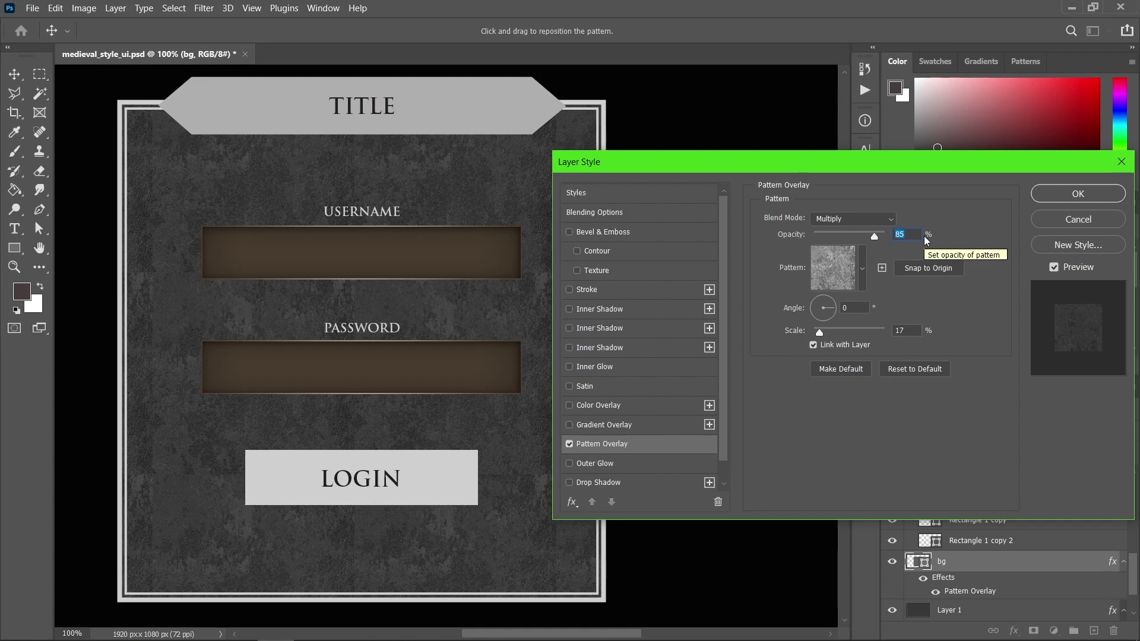
type("75")
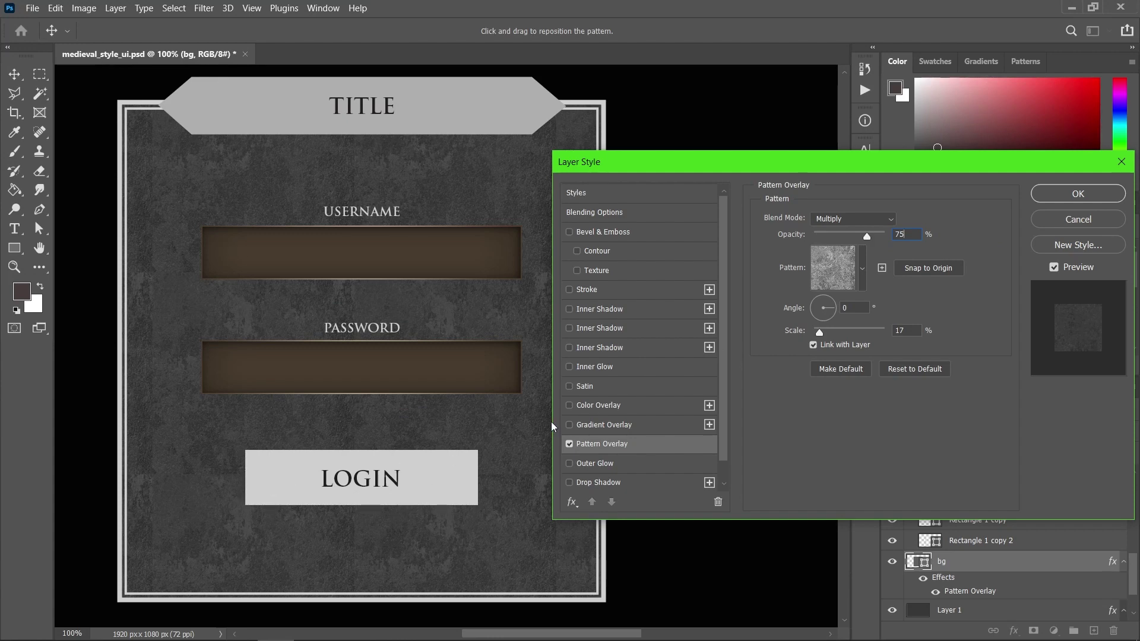
- Add a 210 px inner shadow to the bg layer with slightly more choke and opacity, plus a second inner shadow of 16 px
left_click(611, 309)
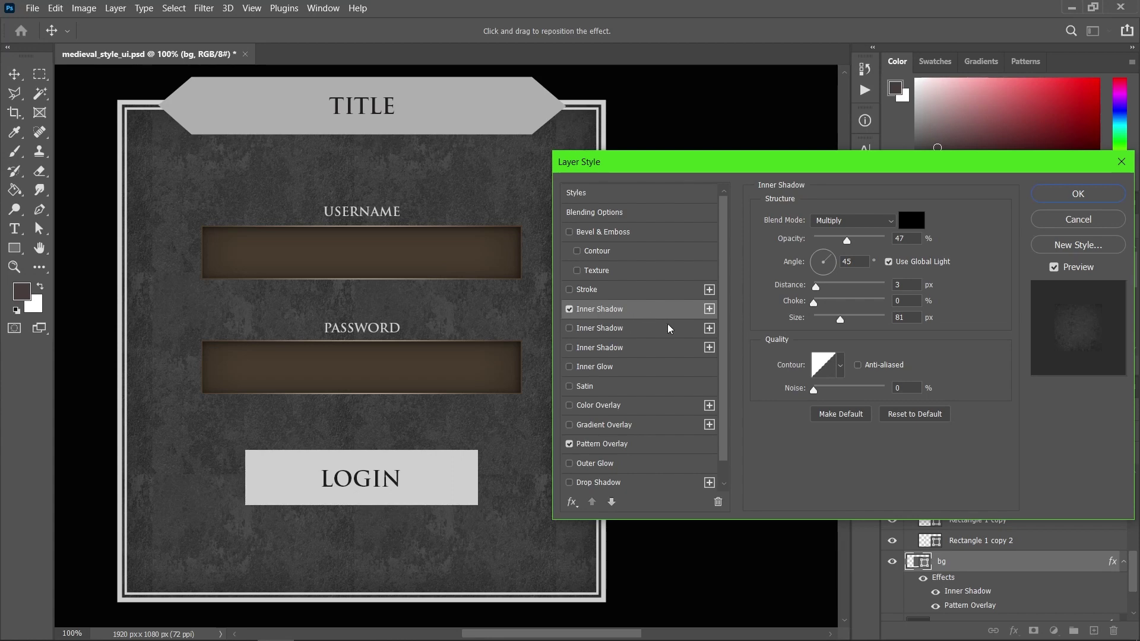
left_click(857, 319)
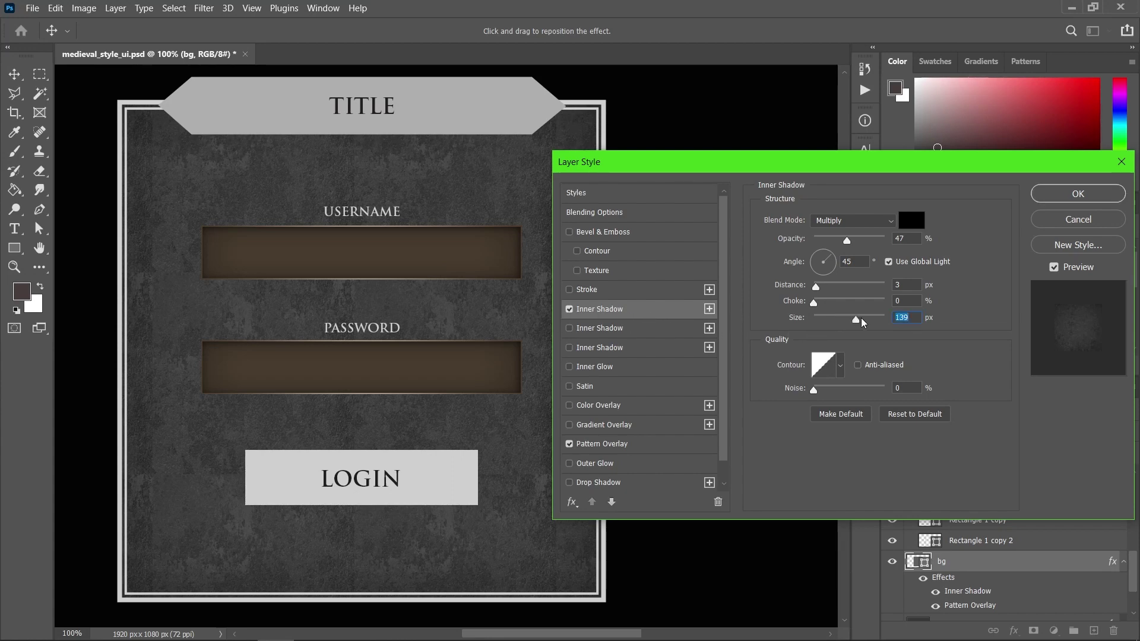
left_click(867, 320)
left_click(875, 319)
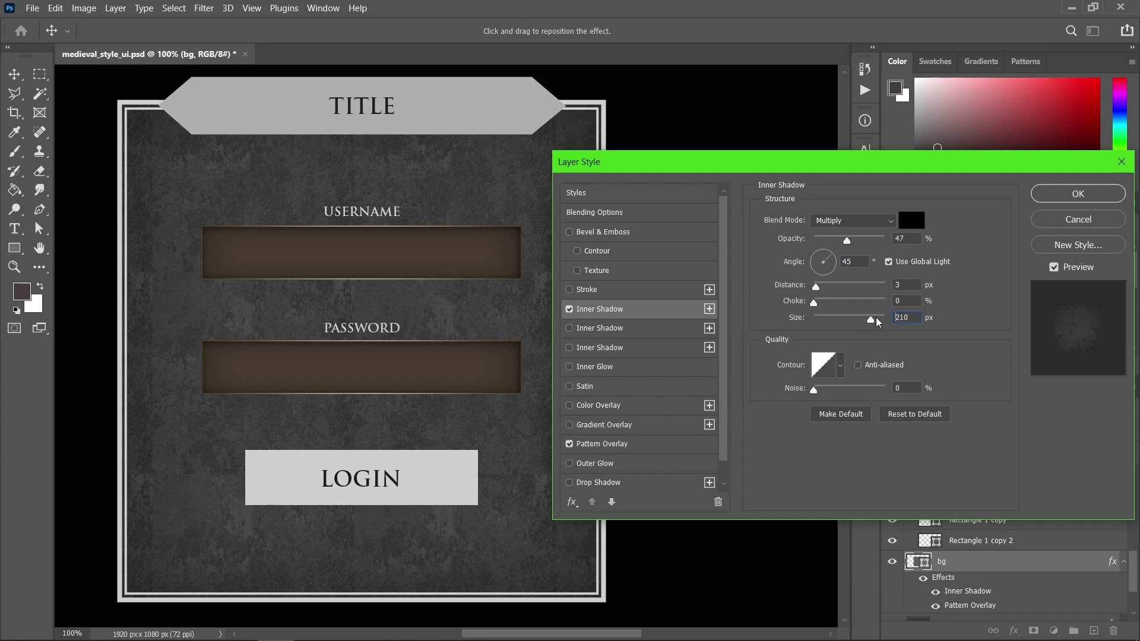
left_click(818, 302)
left_click(855, 241)
left_click(619, 331)
left_click(826, 322)
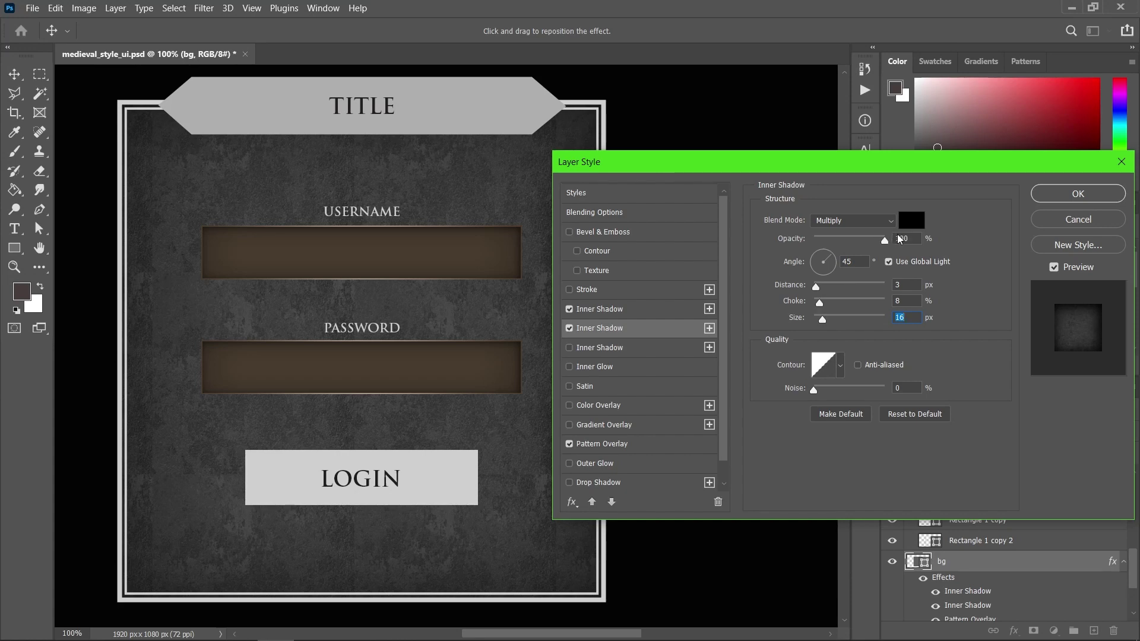
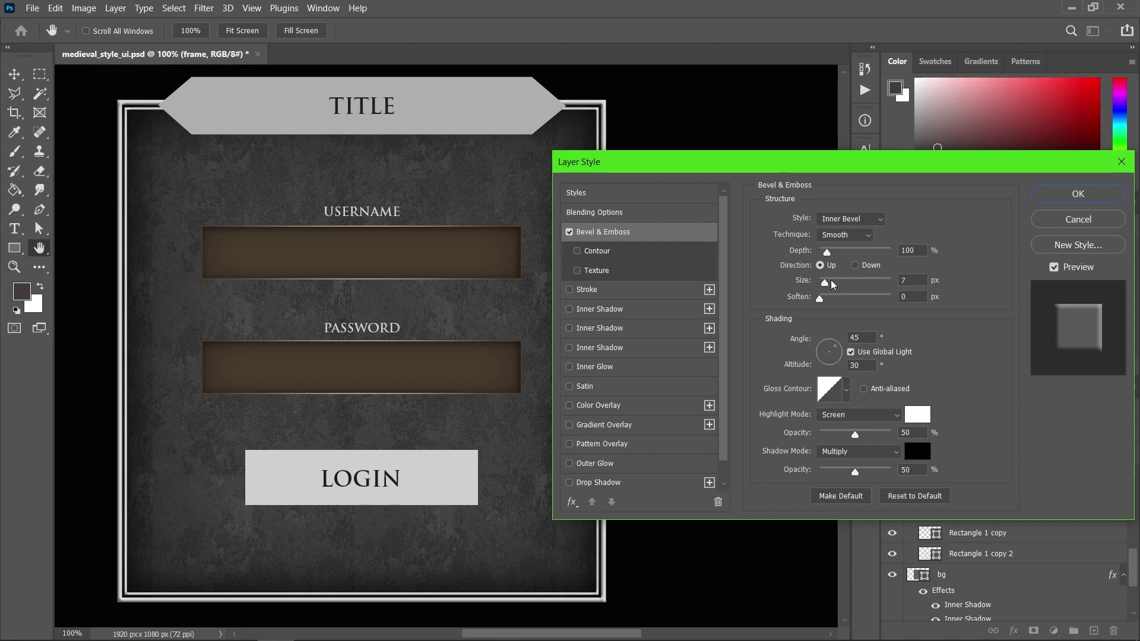
- Set the frame's bevel size to 4 px and depth to 376%, with a cream highlight color #e0d8c2
mouse_move(832, 286)
left_mouse_down()
mouse_move(842, 289)
mouse_move(825, 289)
left_mouse_up()
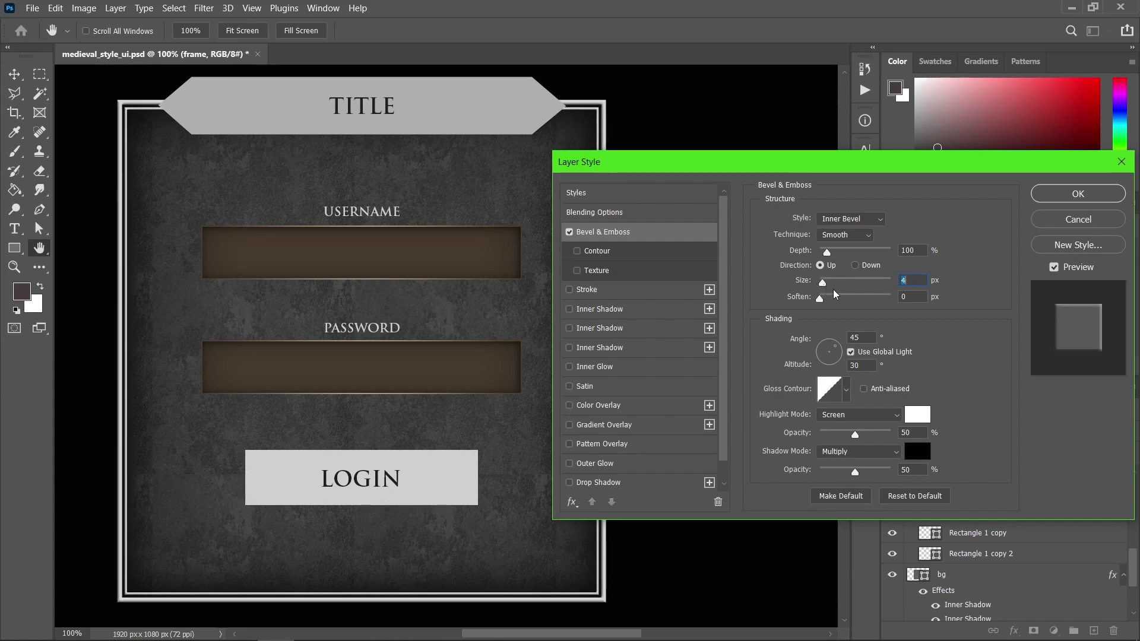
left_click_drag(827, 252, 847, 257)
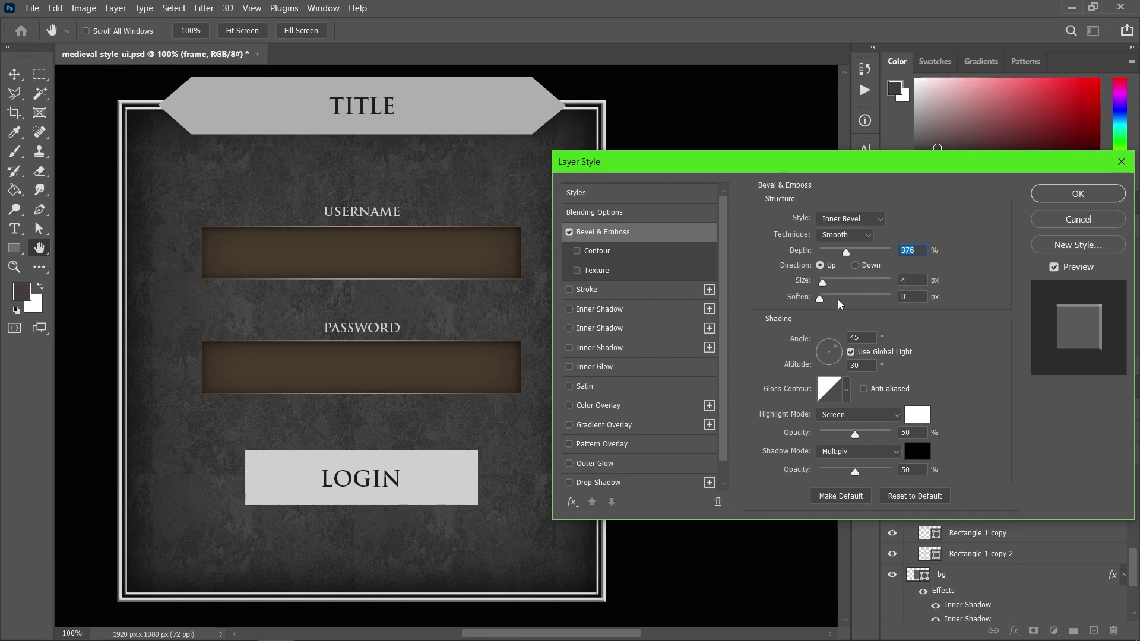
left_click(918, 417)
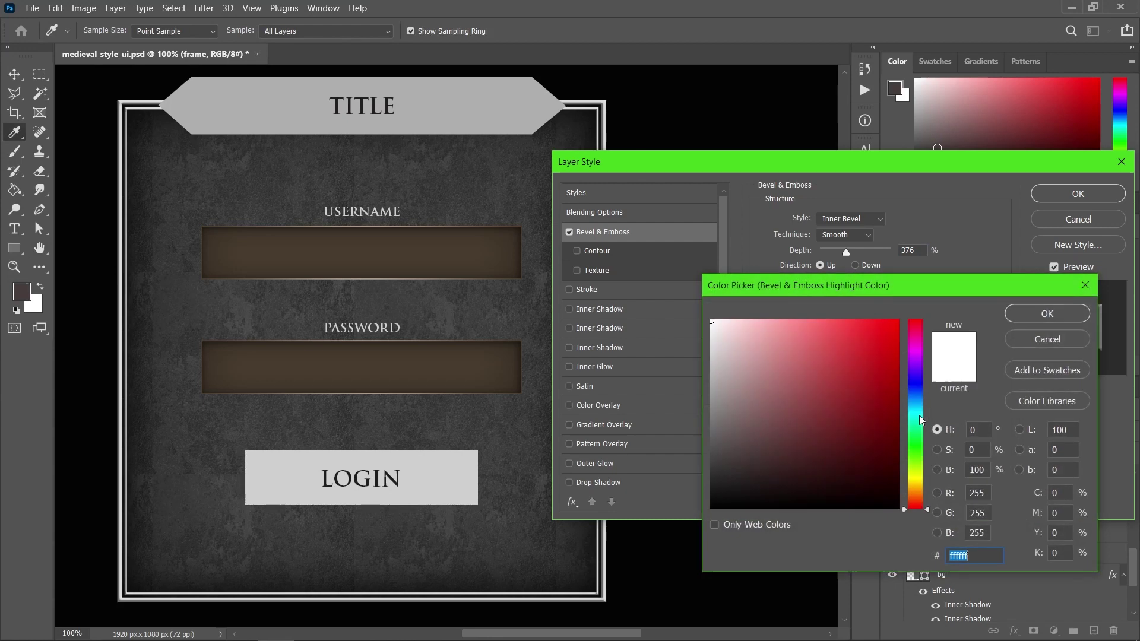
left_click(918, 486)
left_click(736, 343)
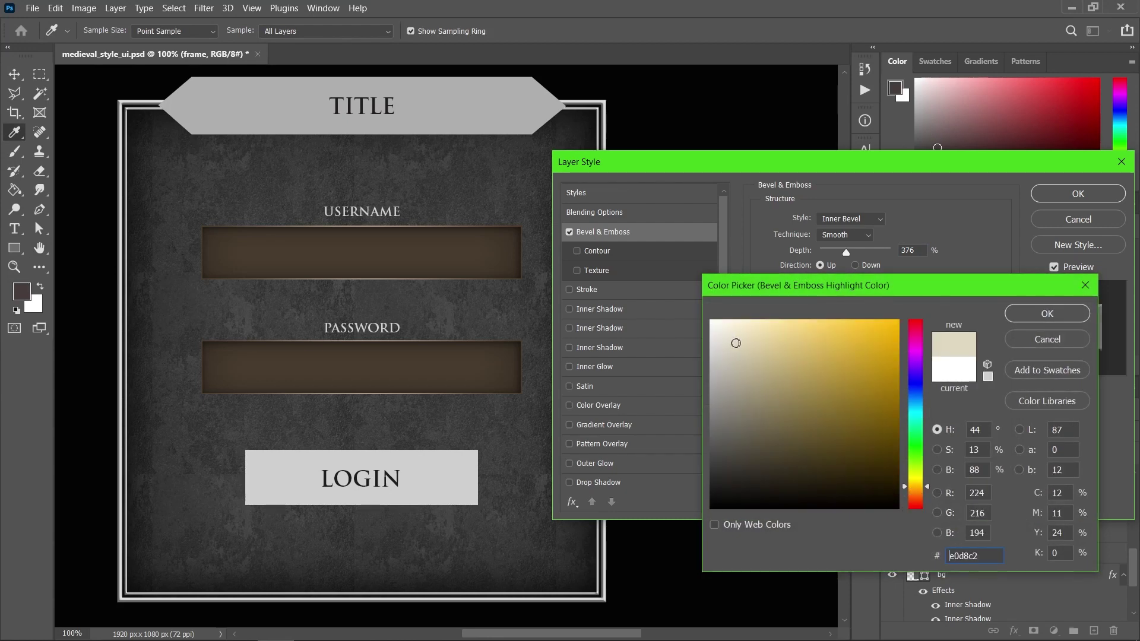
left_click(1047, 314)
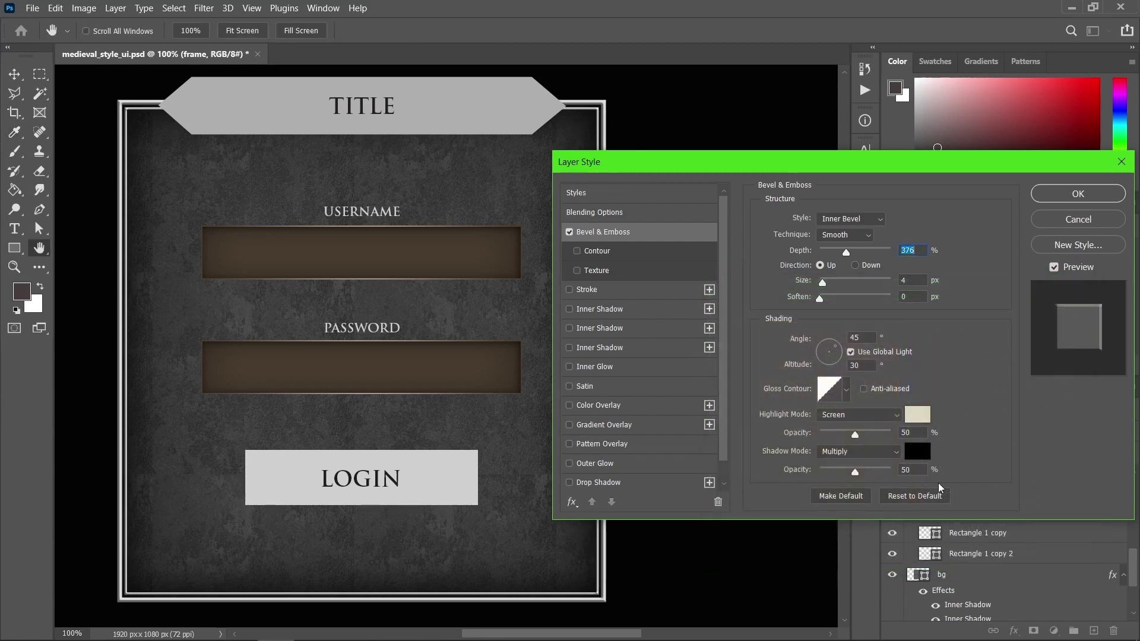
- Color the frame's bevel shadow dark brown and raise the highlight and shadow opacities
left_click(923, 451)
left_click(918, 486)
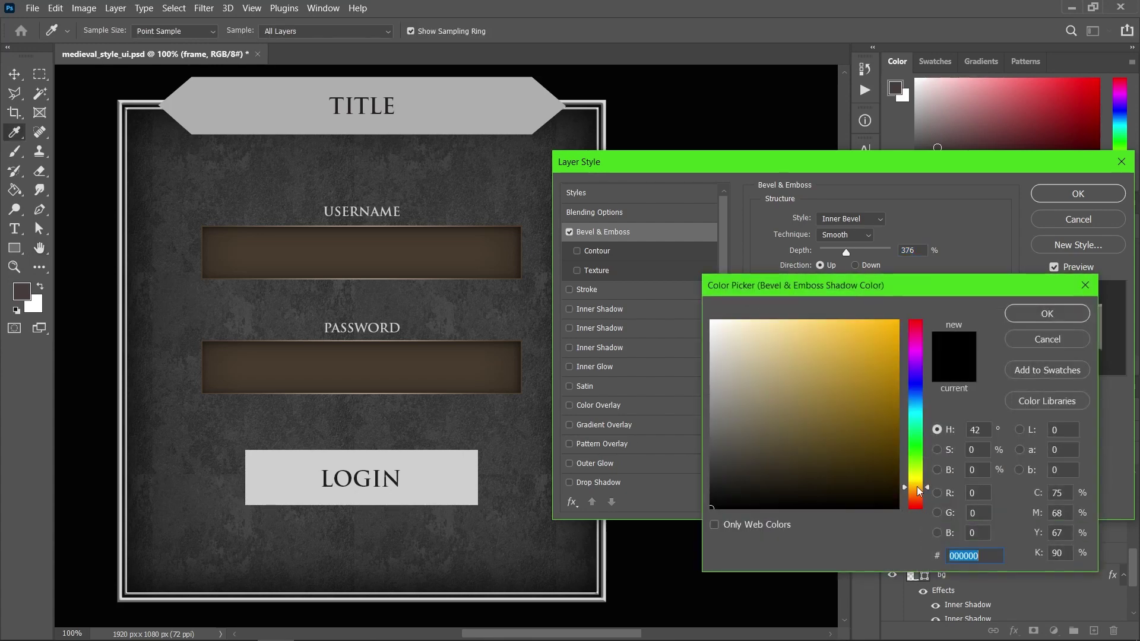
left_click_drag(774, 443, 755, 471)
left_click(1044, 318)
left_click(878, 434)
left_click(865, 473)
- Add a gradient overlay to the frame and set the gradient's starting color stop to brown #55493e
left_click_drag(679, 157, 712, 147)
left_click(680, 417)
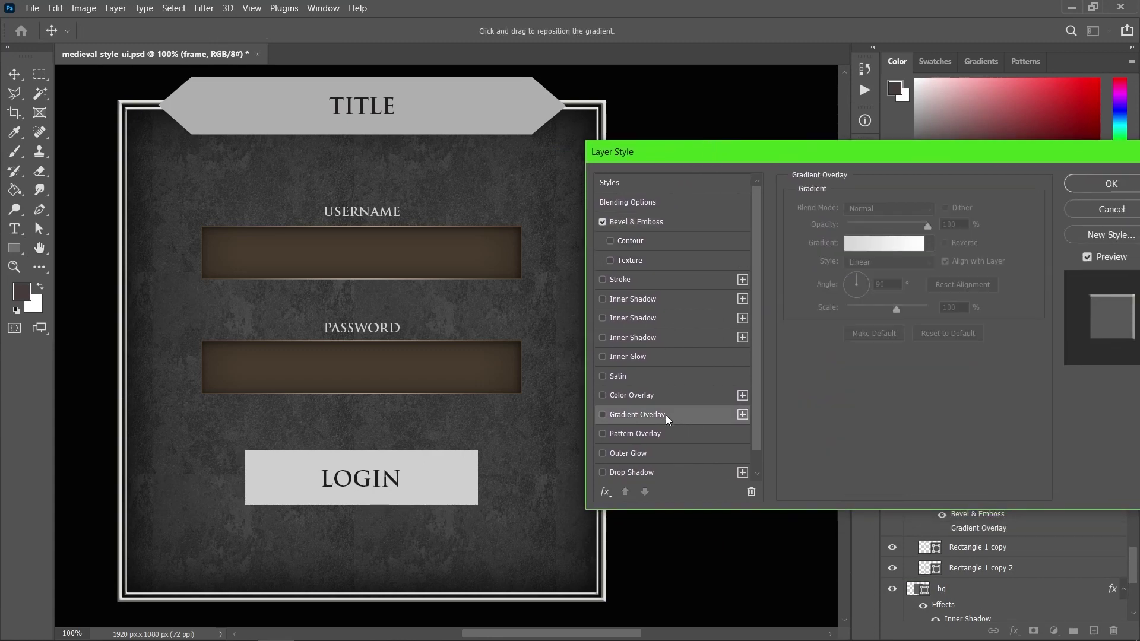
left_click(681, 418)
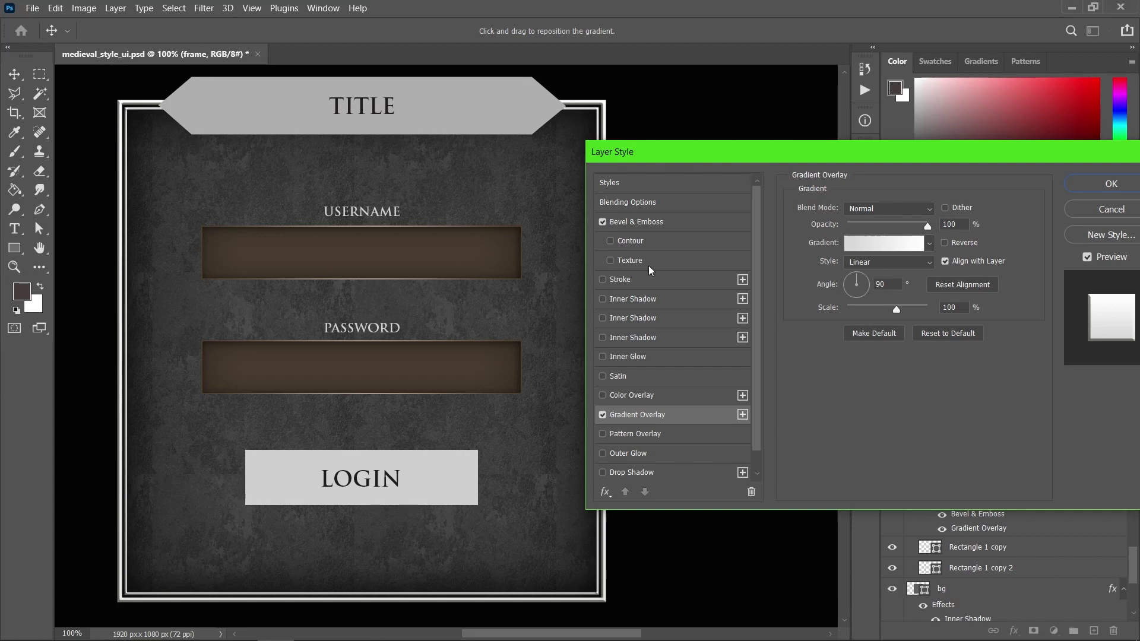
left_click(860, 243)
double_click(743, 386)
left_click(919, 494)
mouse_move(778, 474)
left_mouse_down()
mouse_move(778, 452)
mouse_move(761, 445)
left_mouse_up()
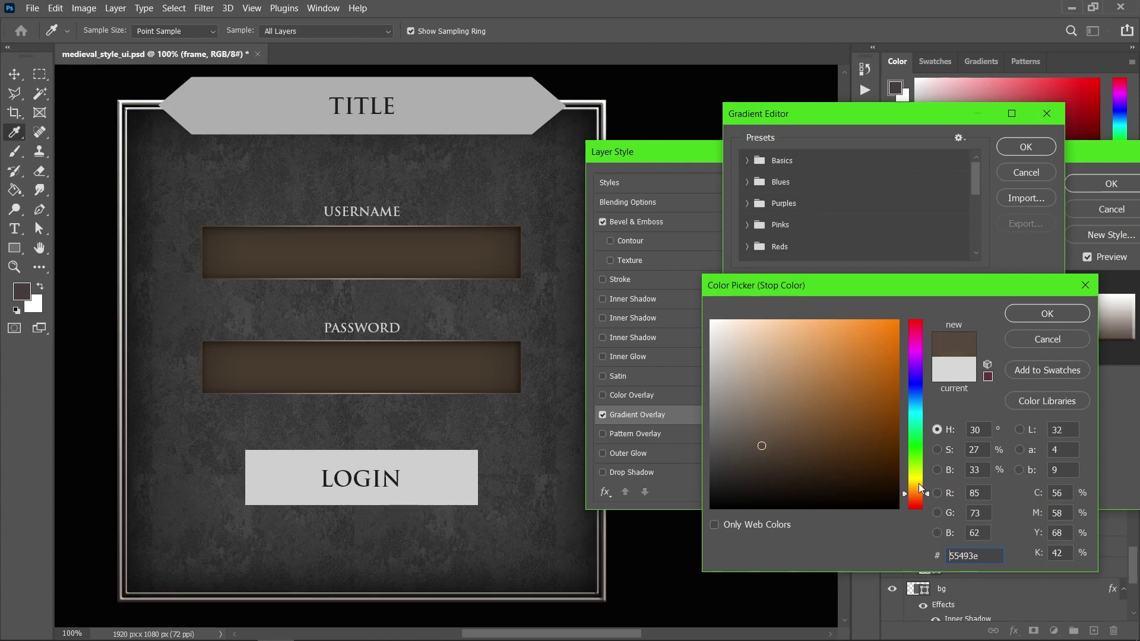
left_click(1043, 317)
- Add the same brown as the overlay gradient's end stop at 100% and move the white stop to 52%
left_click(962, 386)
left_click_drag(1042, 387, 868, 389)
left_click_drag(961, 386, 1053, 384)
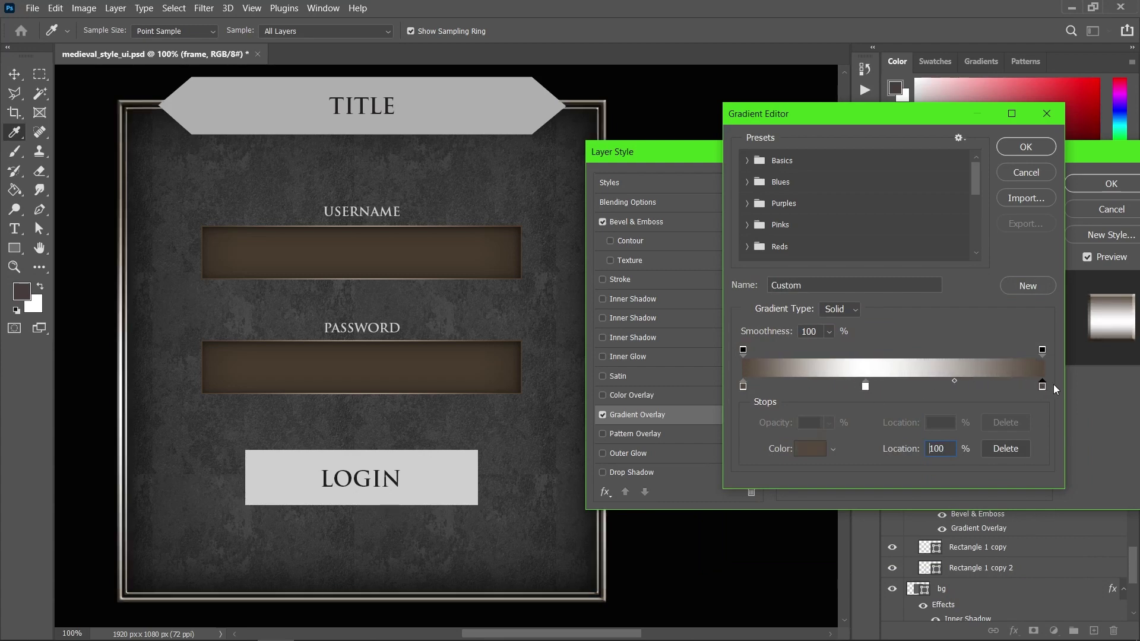
left_click_drag(863, 386, 899, 385)
left_click(864, 387)
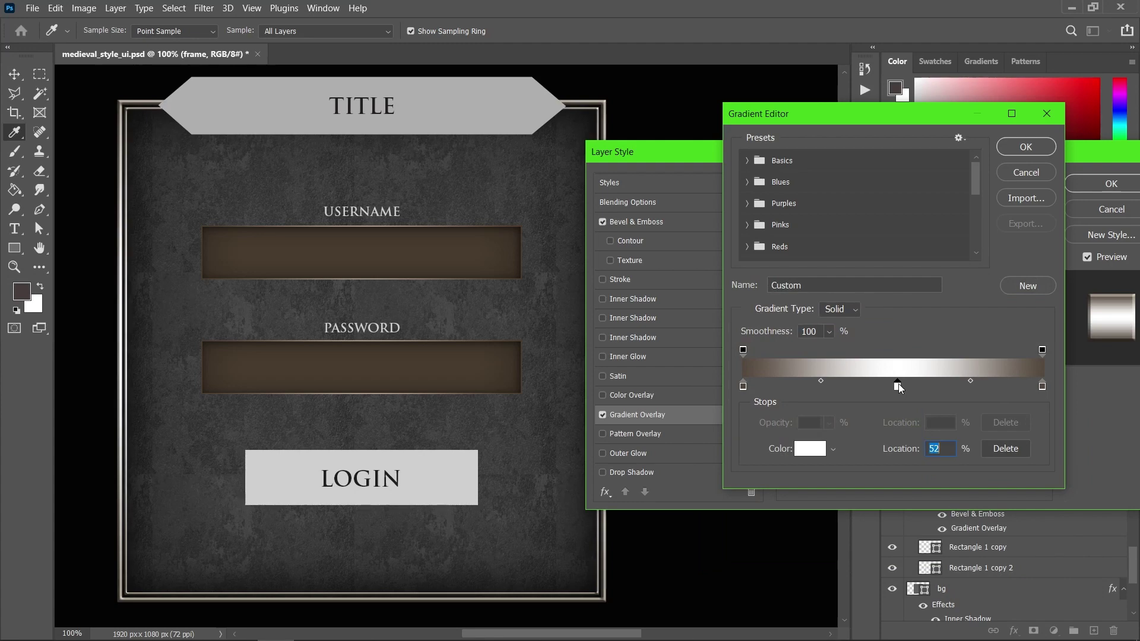
- Color the middle gradient stop light beige and accept the edited gradient
double_click(899, 384)
left_click(915, 493)
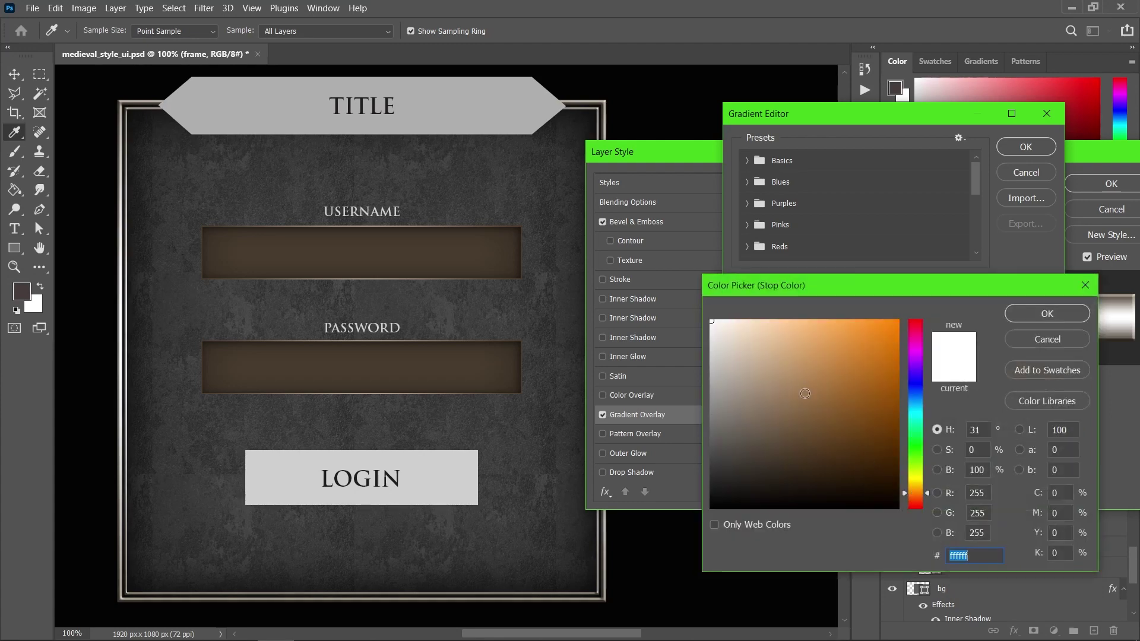
mouse_move(759, 364)
left_mouse_down()
mouse_move(743, 338)
mouse_move(737, 351)
left_mouse_up()
left_click(1034, 311)
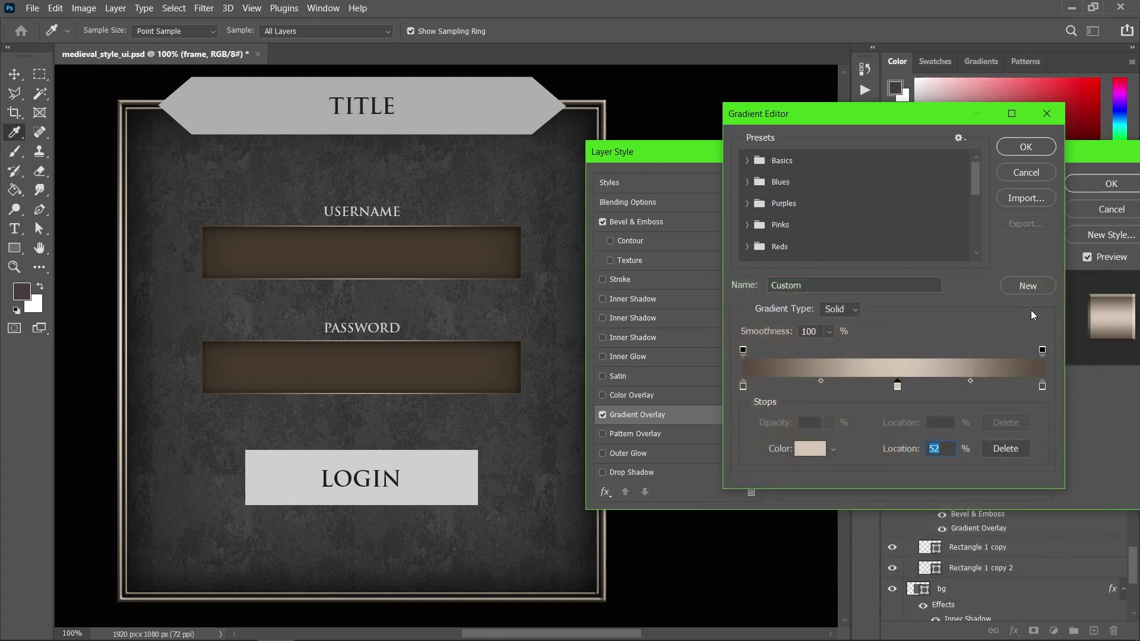
left_click(1025, 147)
- Set the frame's gradient overlay style to Reflected and its angle to 134°
left_click_drag(758, 148, 822, 139)
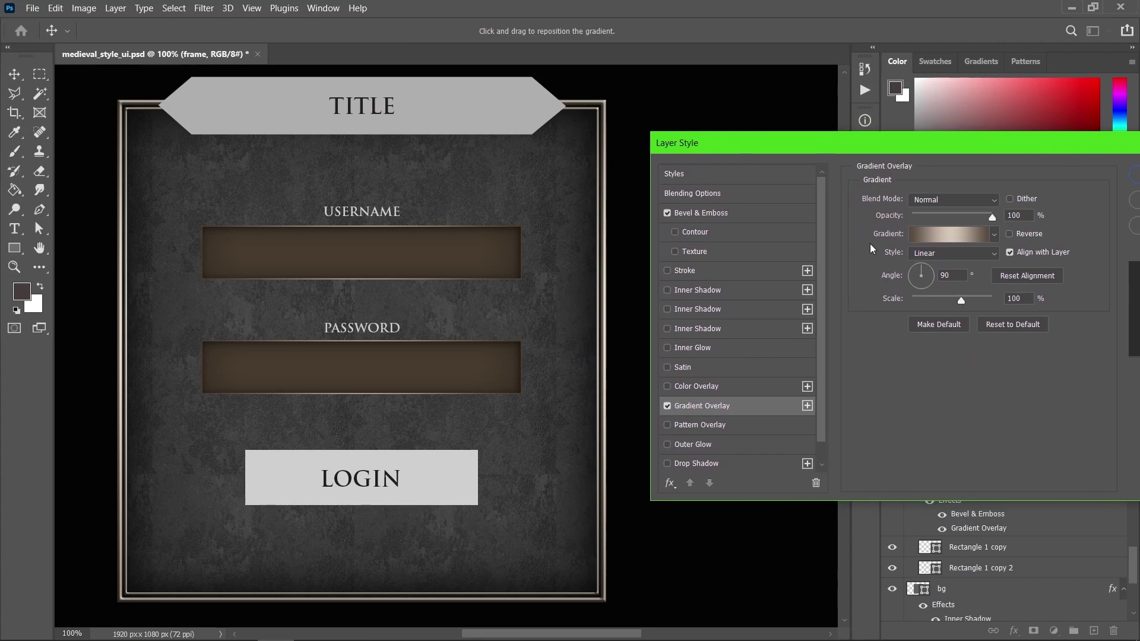
left_click_drag(920, 284, 914, 268)
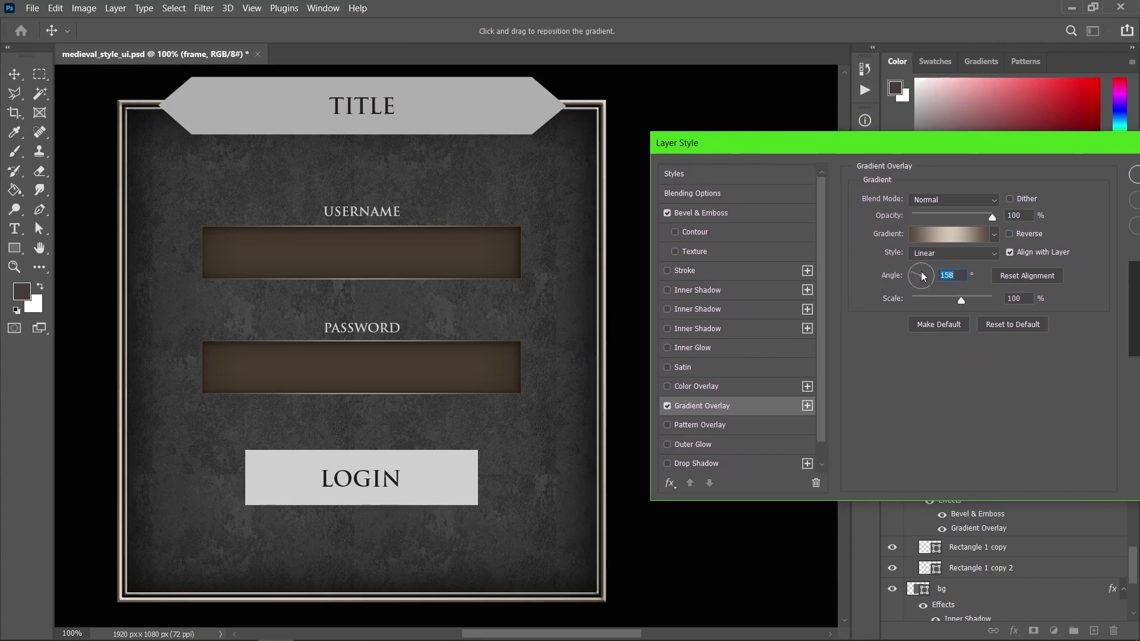
left_click(944, 253)
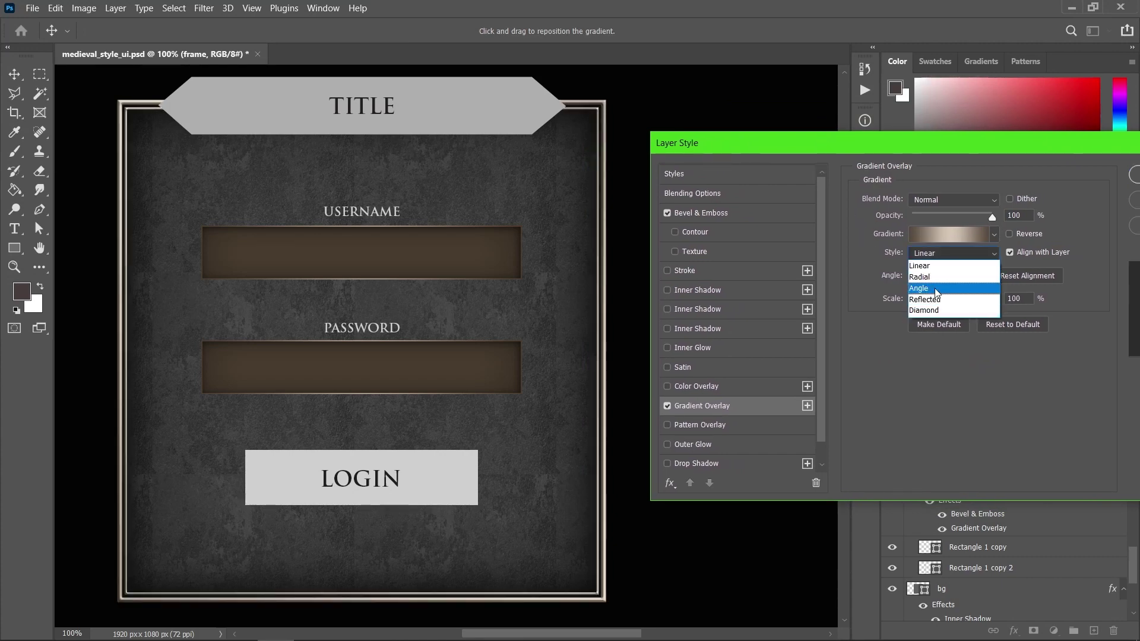
left_click(929, 302)
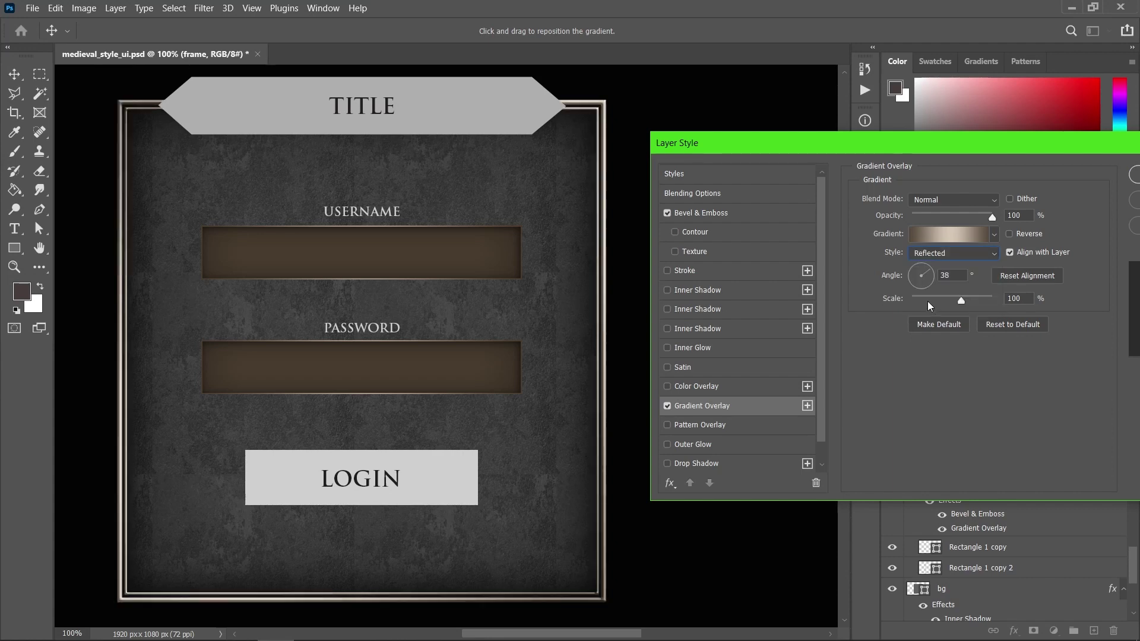
mouse_move(930, 285)
left_mouse_down()
mouse_move(931, 274)
mouse_move(914, 274)
left_mouse_up()
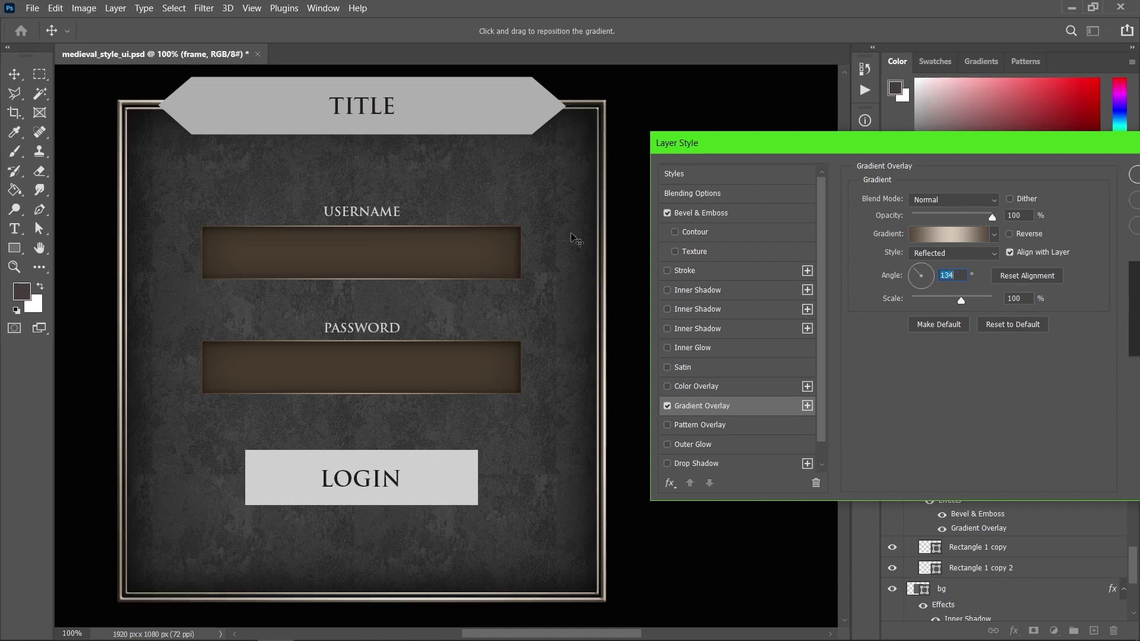
- Accept the frame's layer style and enable Bevel & Emboss on the LOGIN button's rectangle
left_click_drag(873, 143, 788, 144)
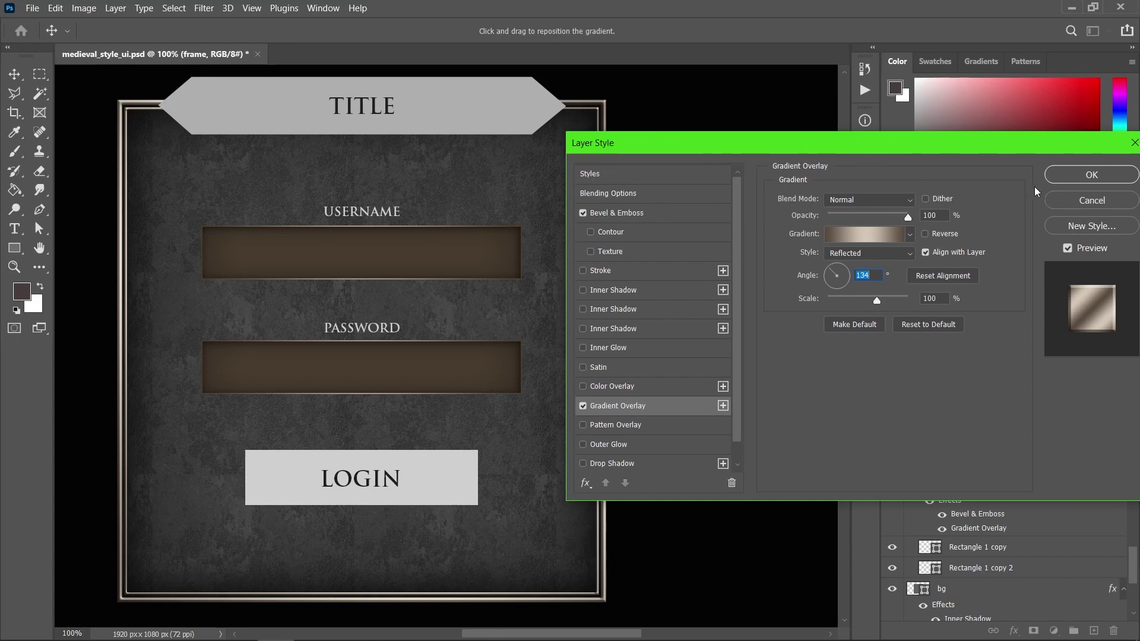
left_click(1067, 172)
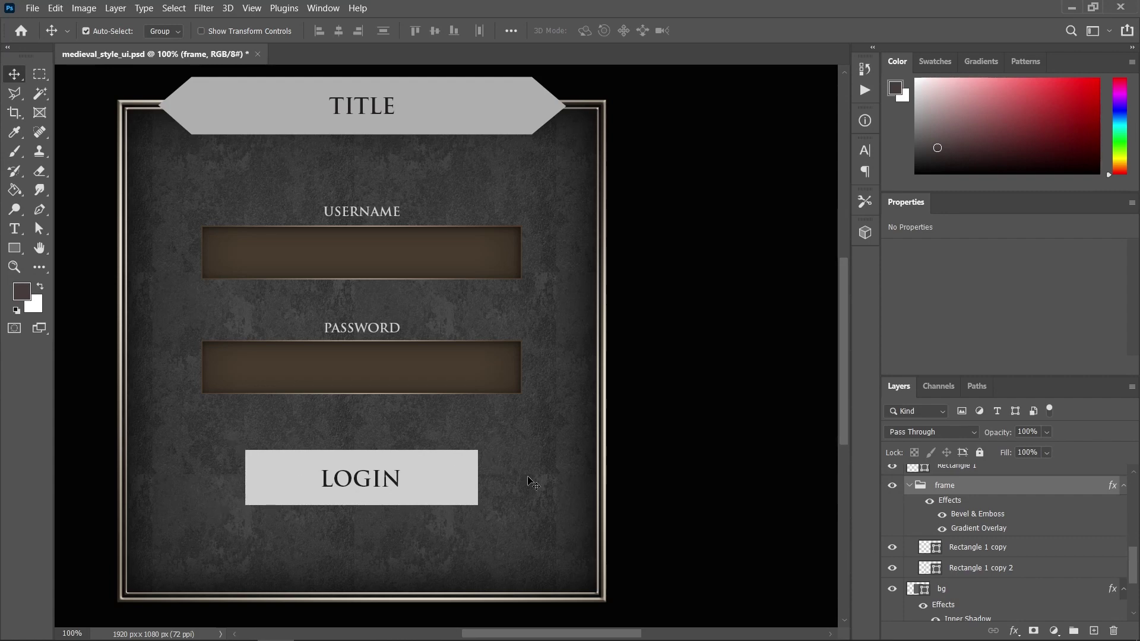
left_click(460, 493, "alt")
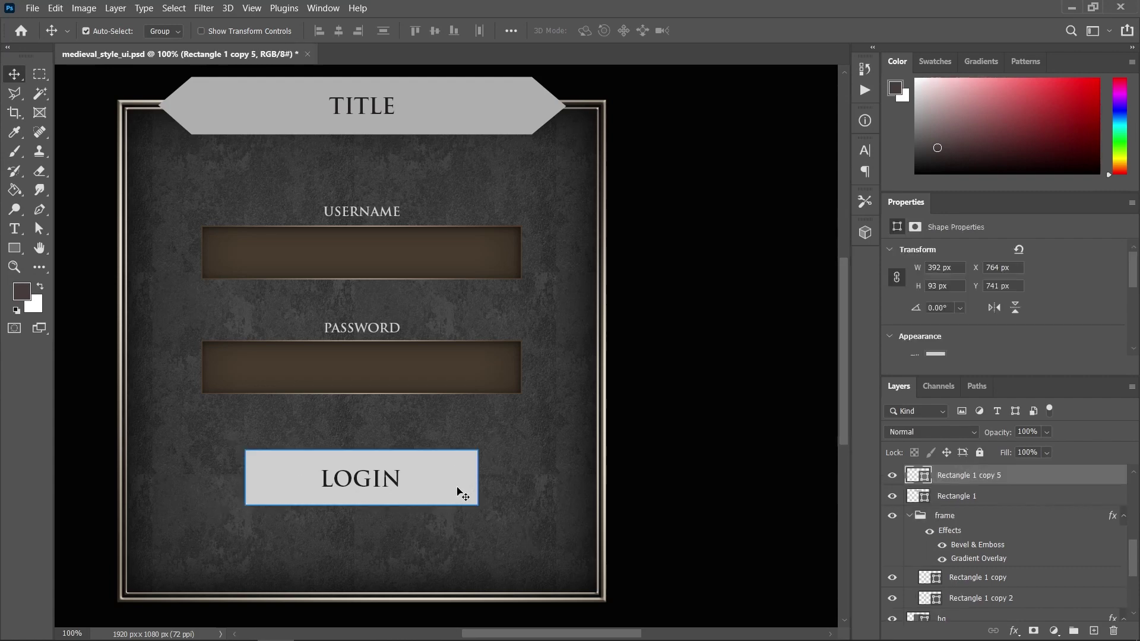
double_click(1049, 478)
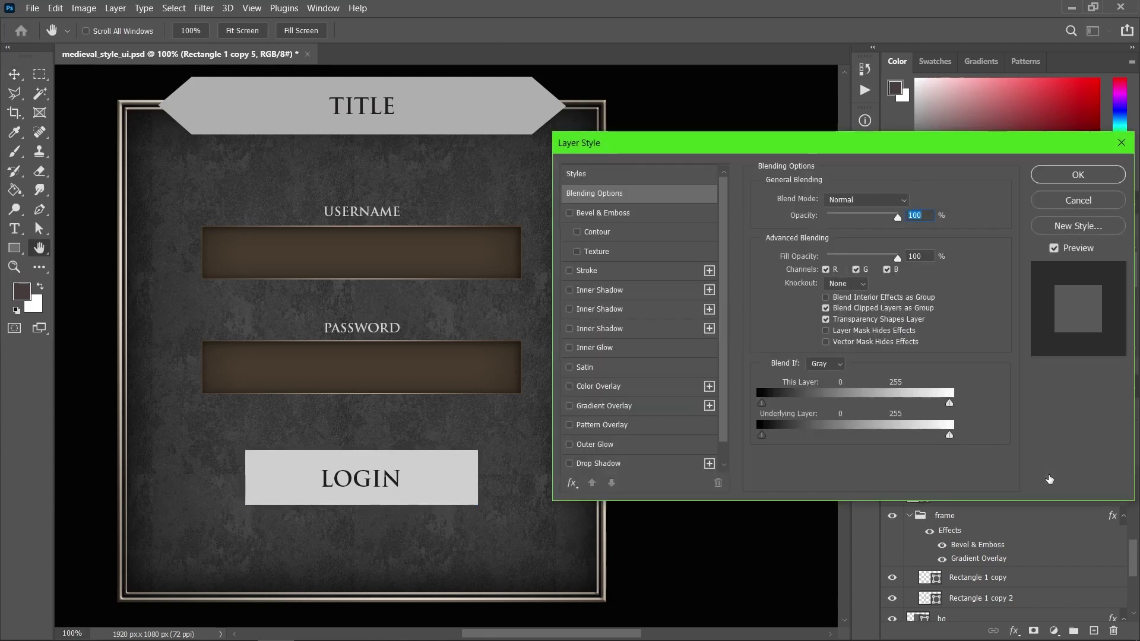
left_click(600, 213)
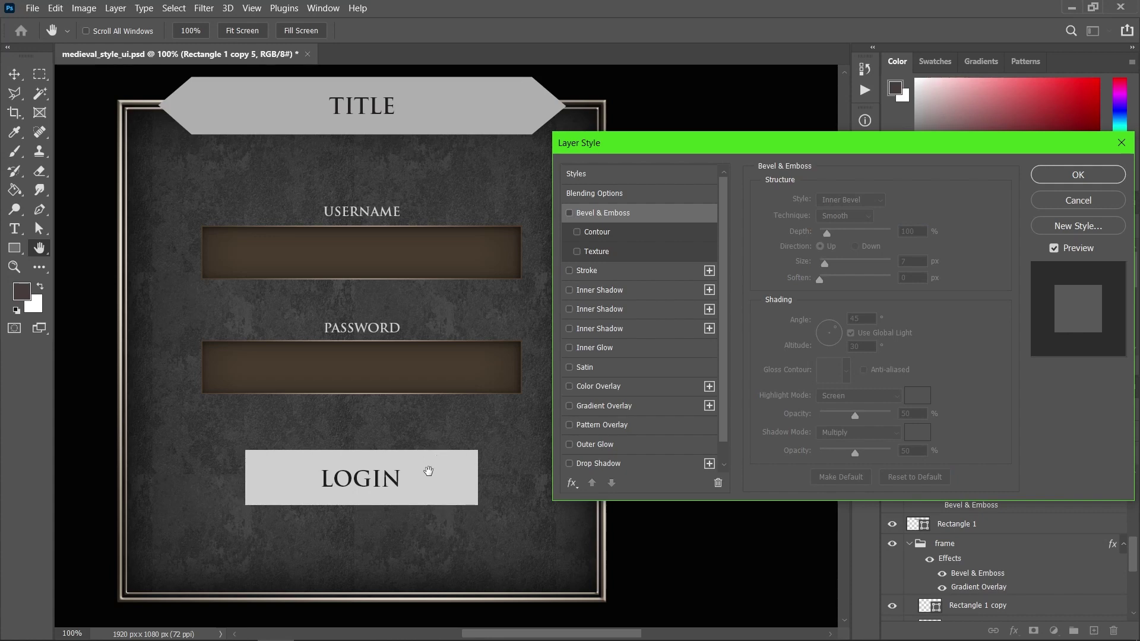
left_click(569, 212)
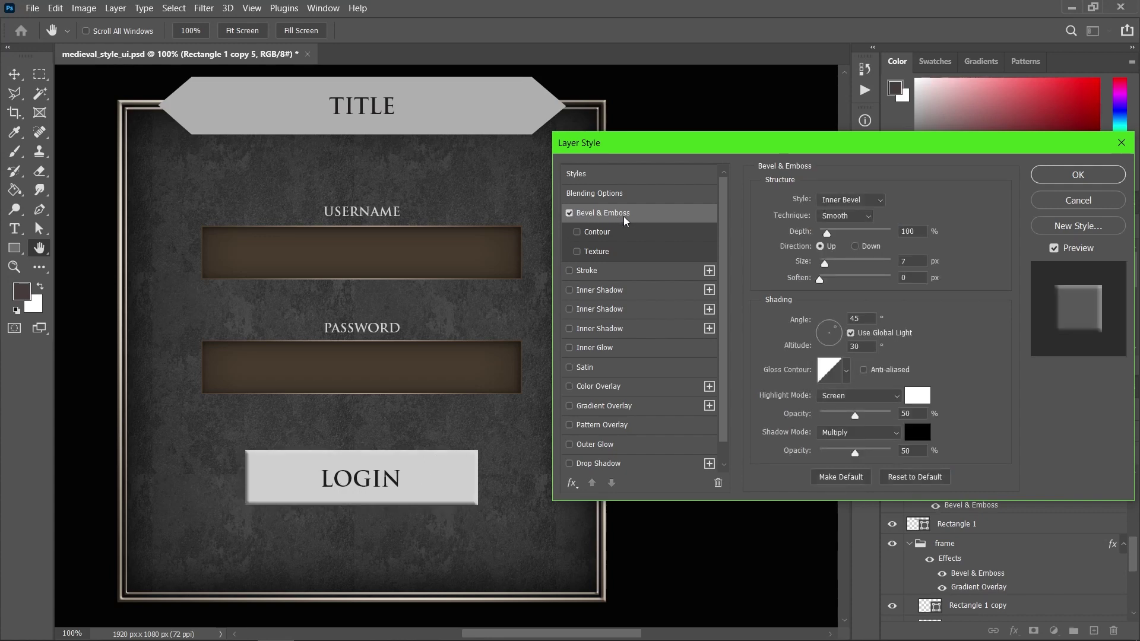
- Set the LOGIN button's bevel highlight color to beige #e4d7be and its shadow color to dark brown #26211e
left_click(917, 395)
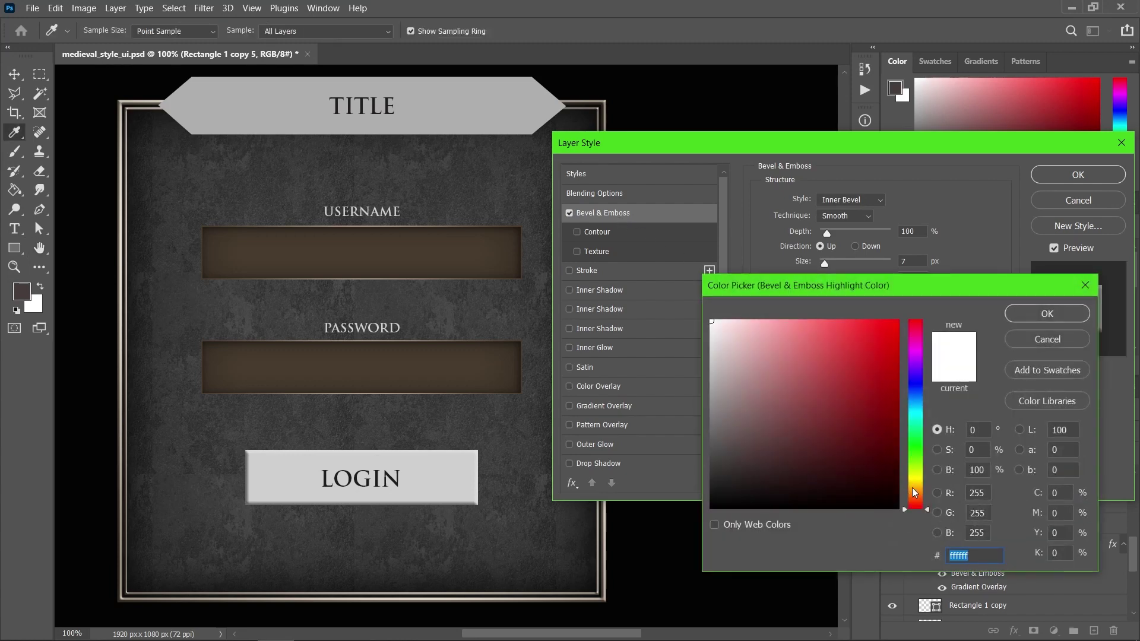
left_click(912, 488)
left_click(742, 339)
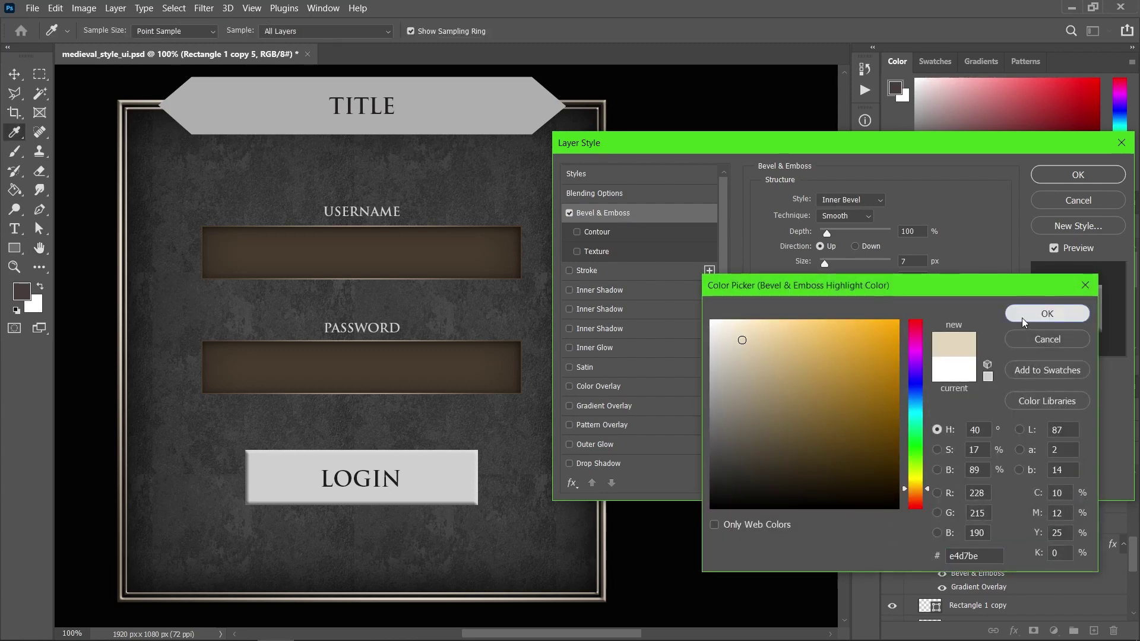
left_click(1045, 314)
left_click(915, 434)
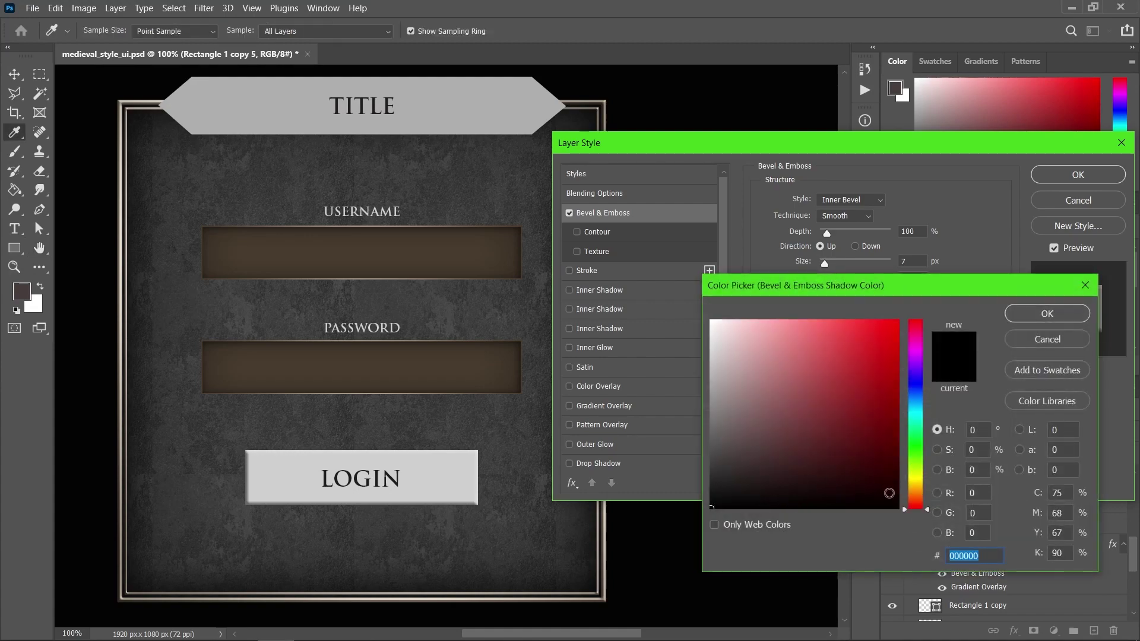
left_click(915, 498)
left_click(750, 480)
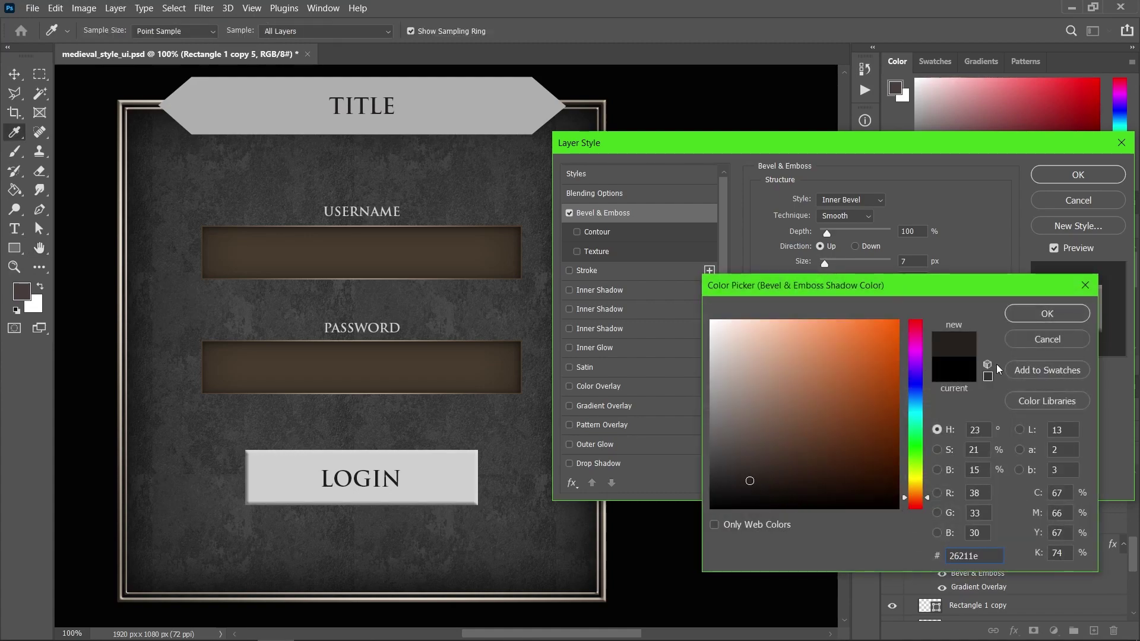
left_click(1023, 315)
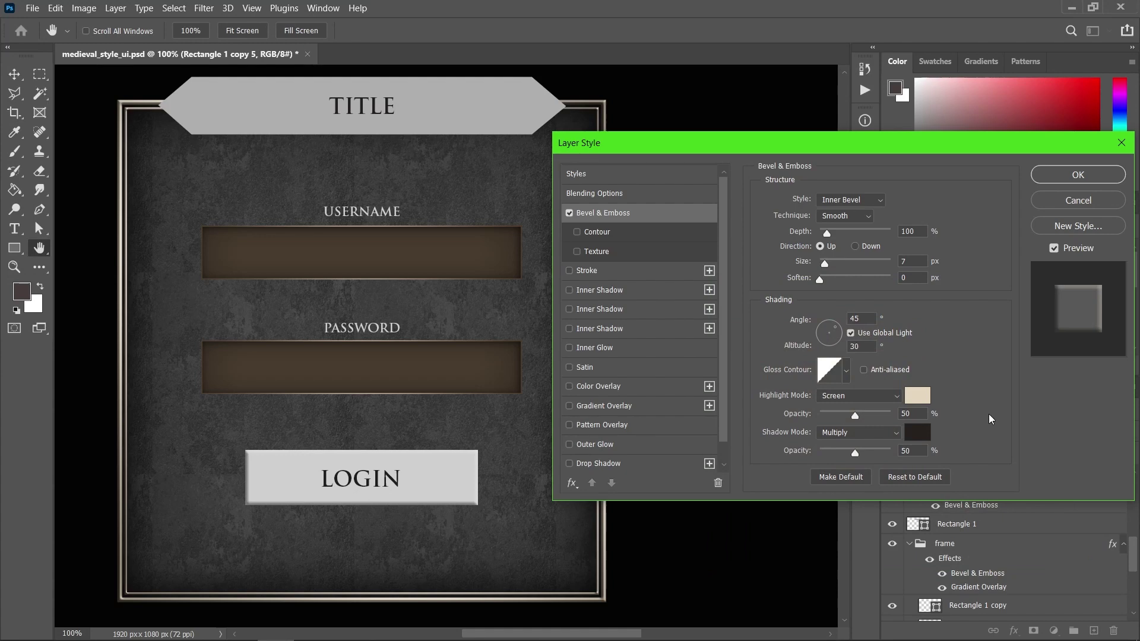
- Set the LOGIN button's bevel depth to 459% and its size to 8 px
left_click_drag(825, 231, 853, 232)
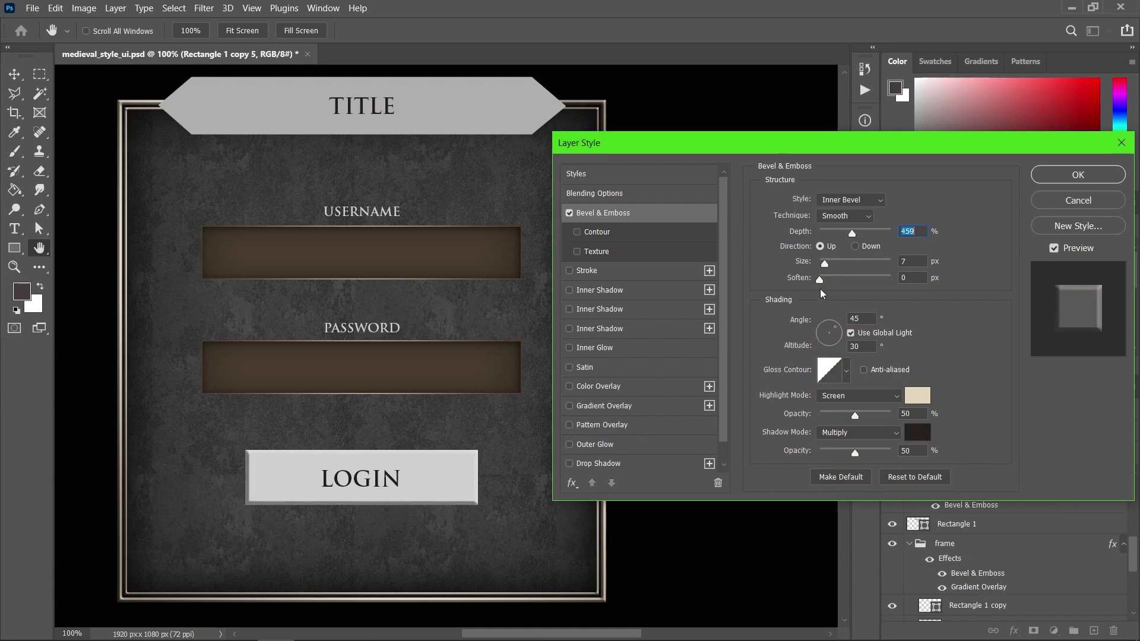
left_click_drag(825, 263, 826, 262)
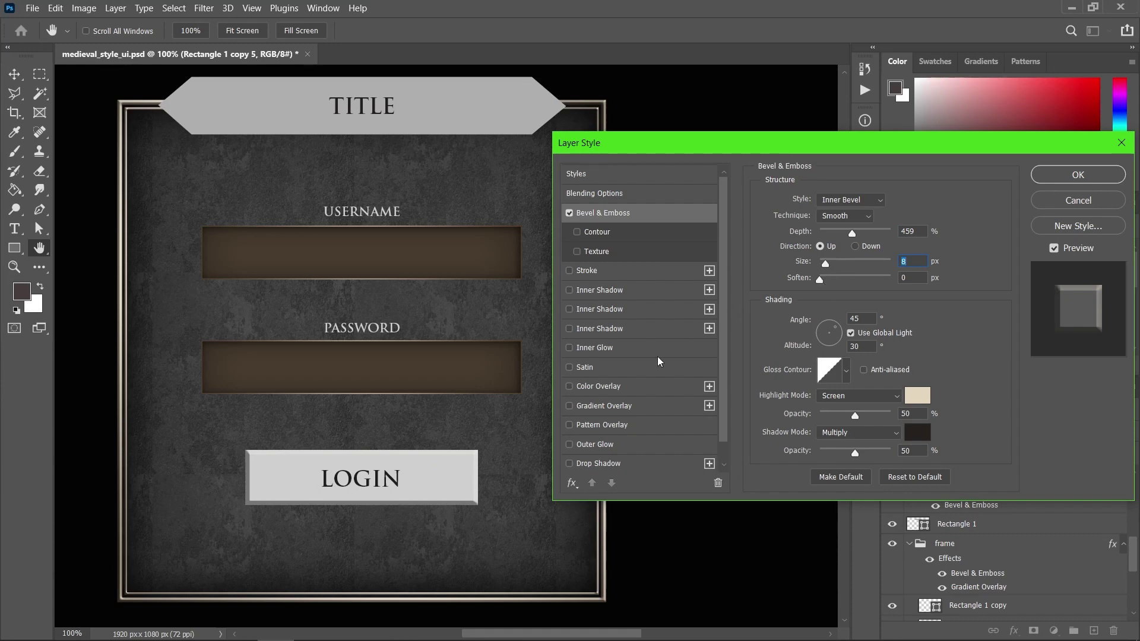
left_click(624, 409)
left_click(659, 212)
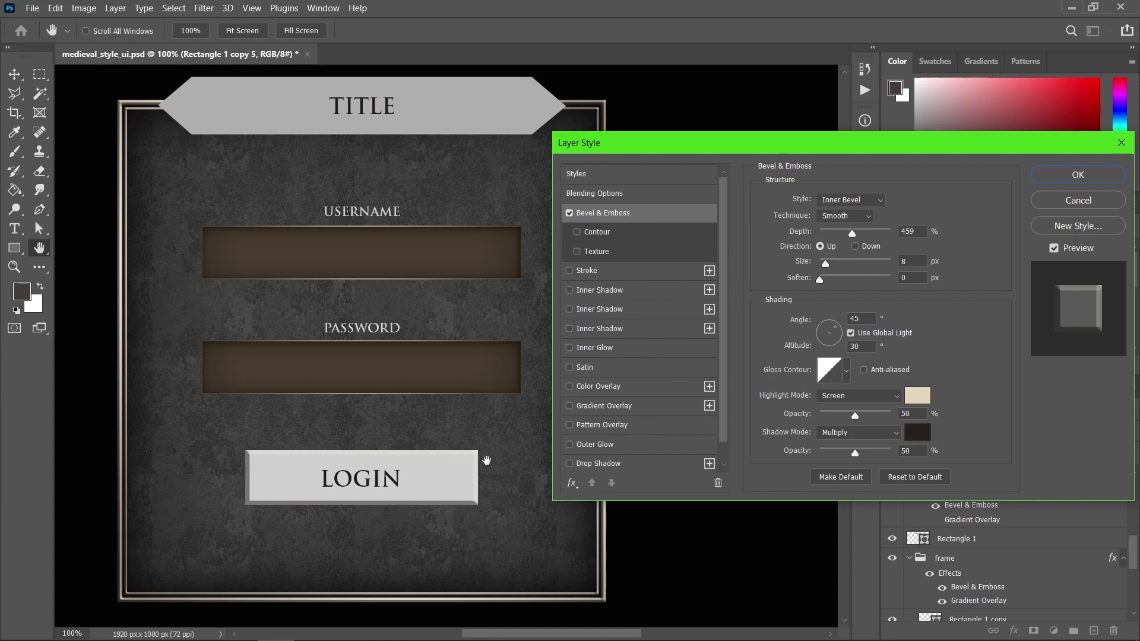
- Add a gradient overlay to the LOGIN button and sample the password field's brown for both end stops
left_click(604, 408)
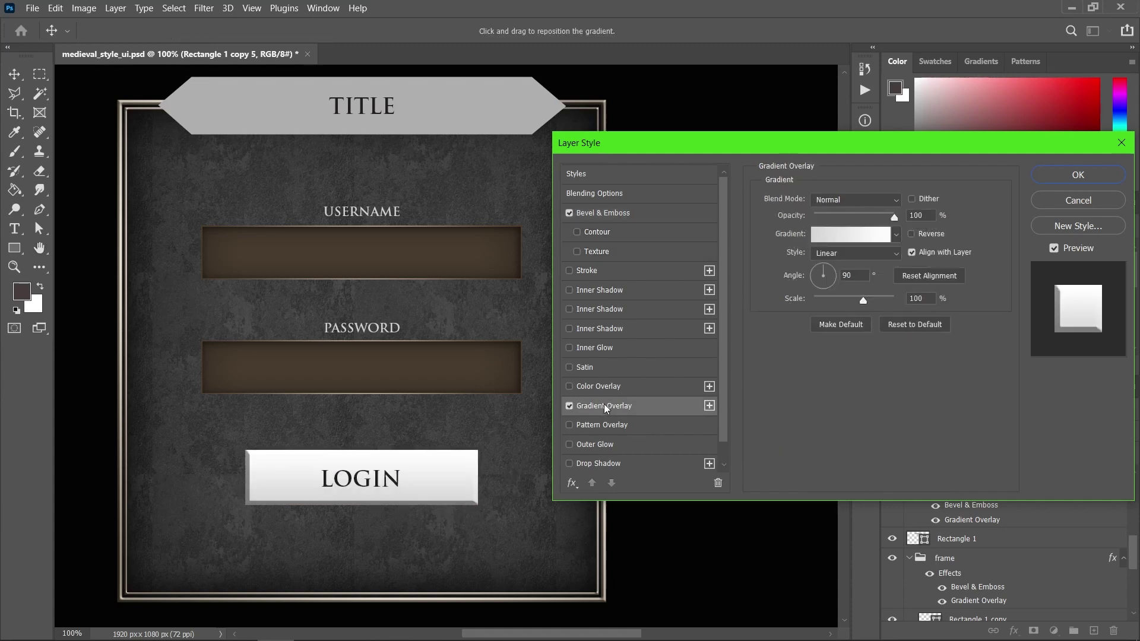
left_click(841, 235)
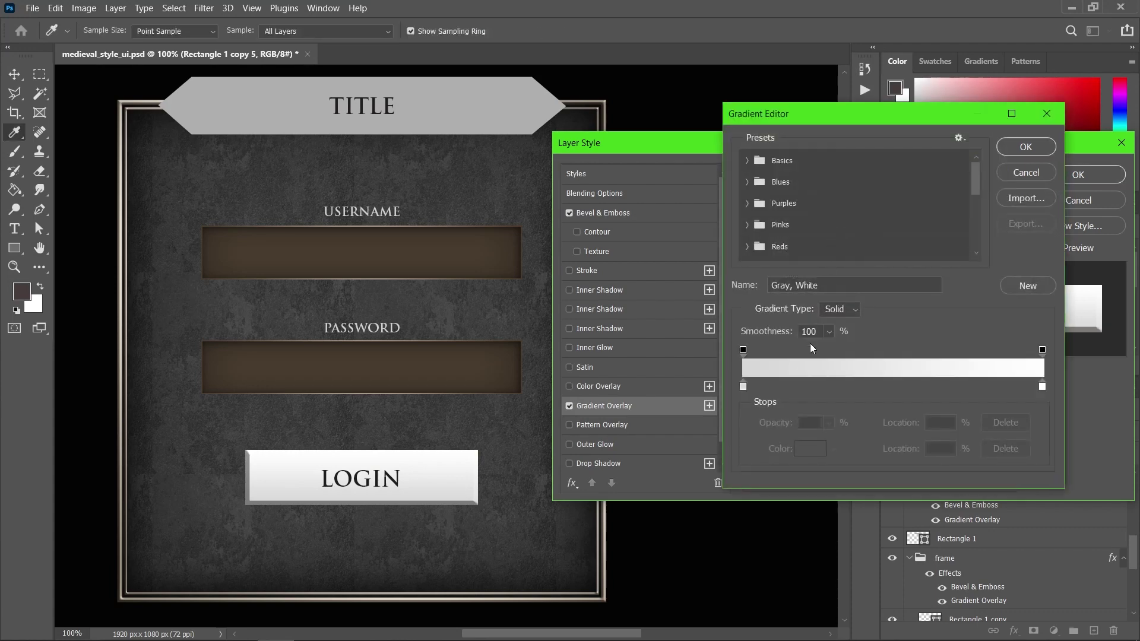
left_click(743, 386)
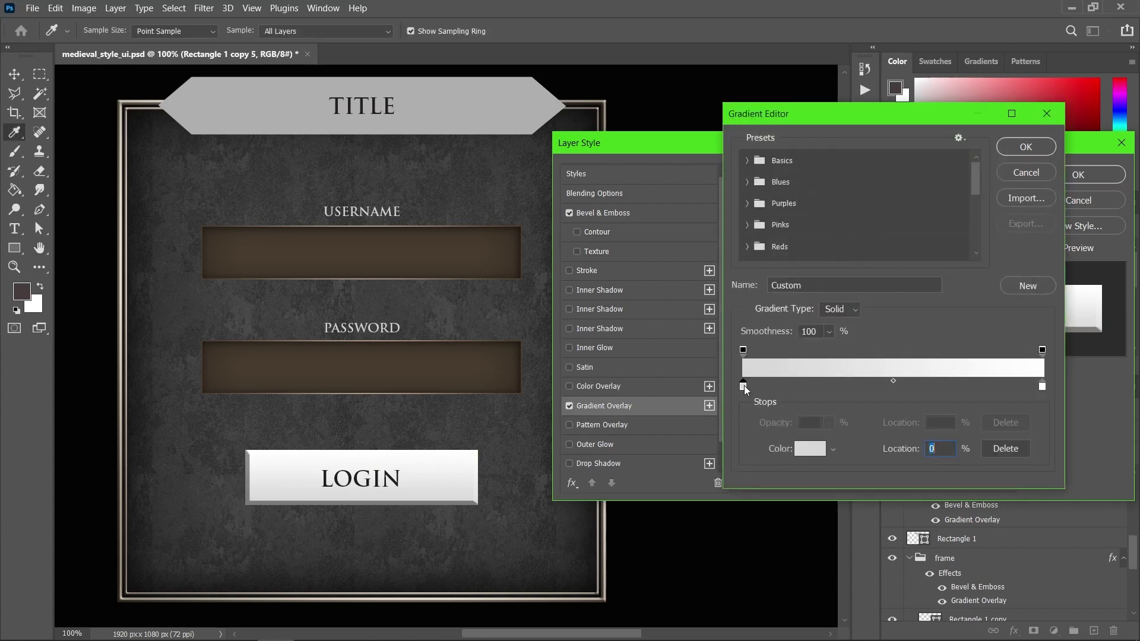
left_click(463, 362)
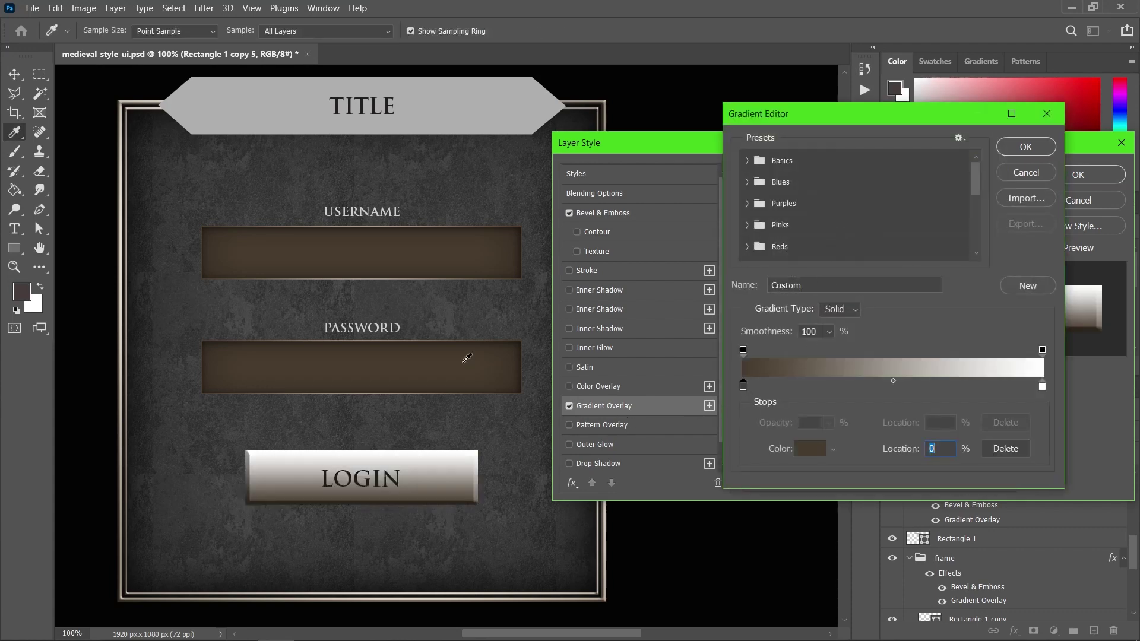
left_click(1042, 387)
left_click(449, 363)
- Add a middle stop to the button's overlay gradient, color it light tan and place it at 48%
left_click(891, 387)
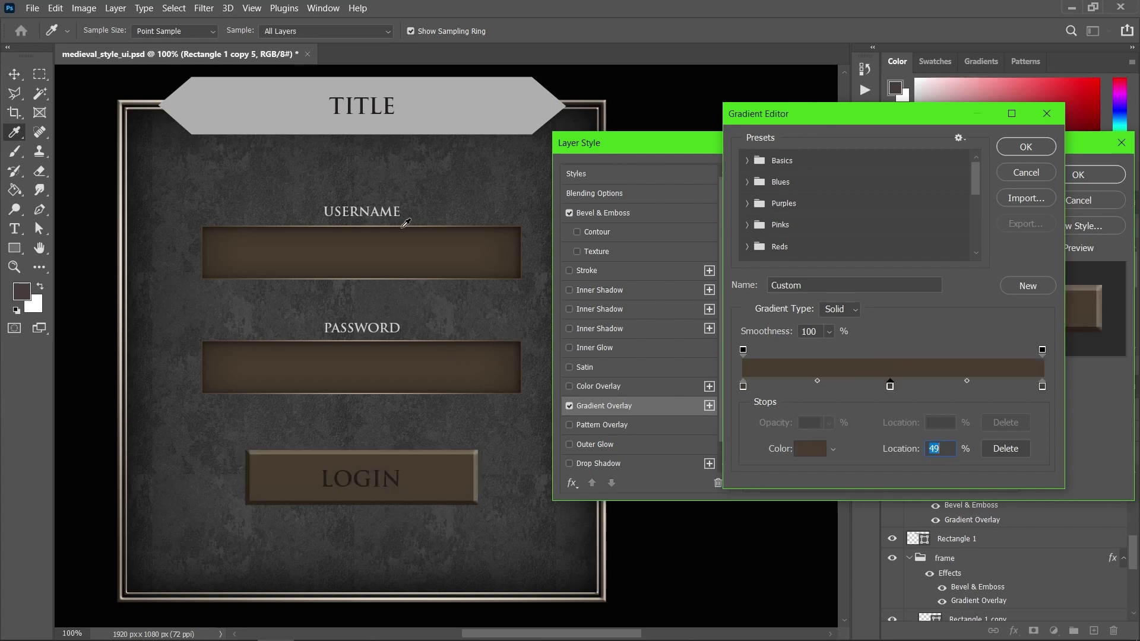
left_click(124, 228)
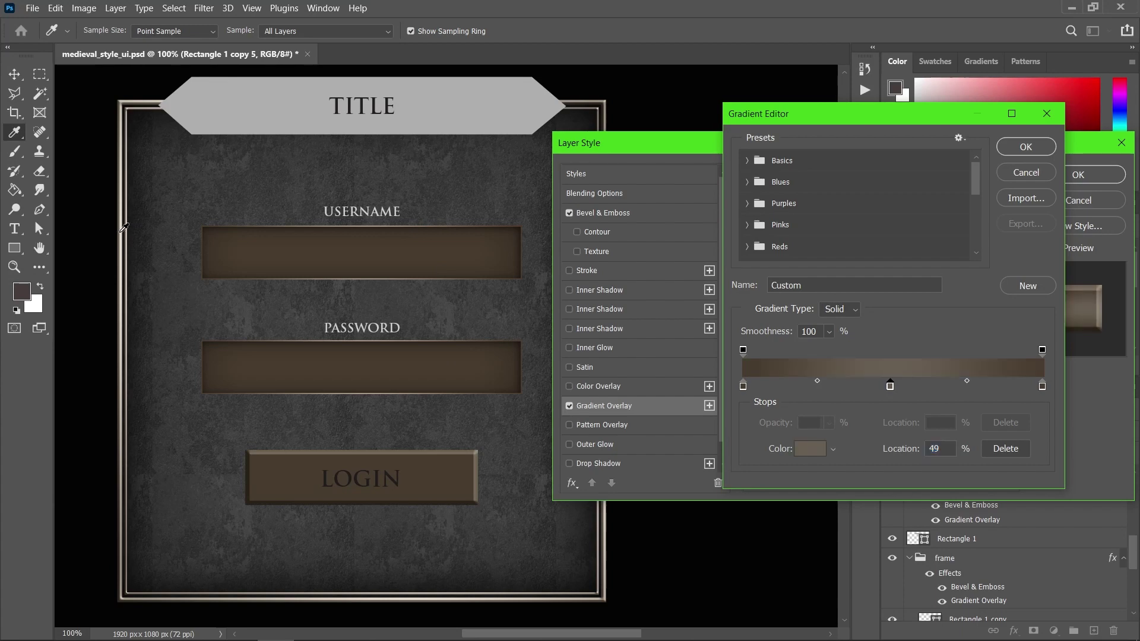
double_click(890, 386)
left_click(765, 377)
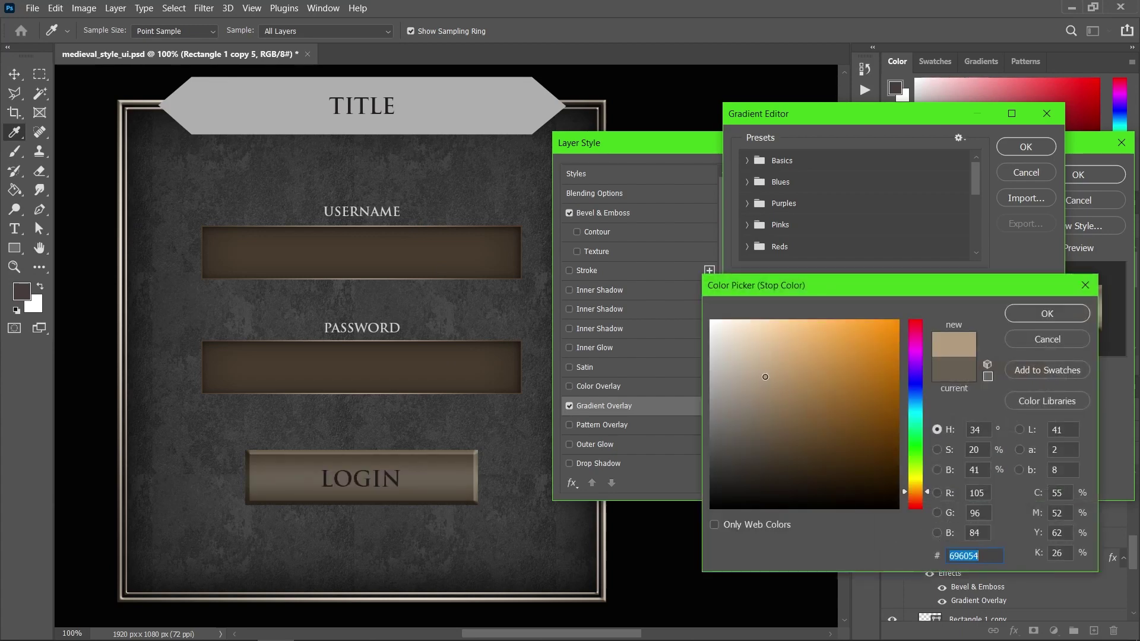
left_click(1024, 312)
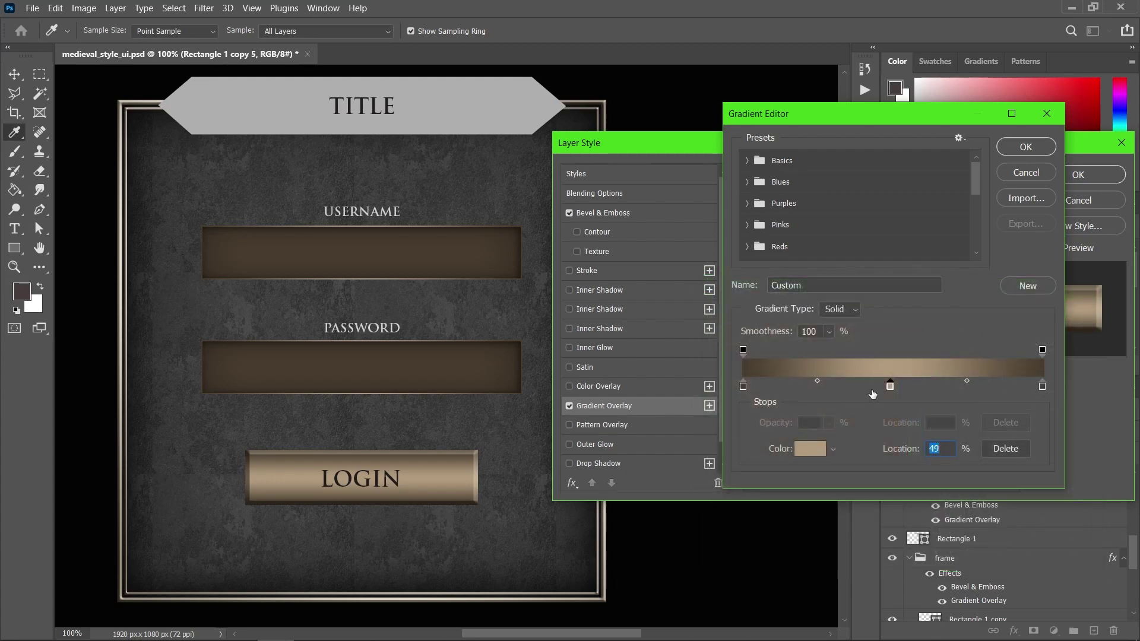
left_click_drag(891, 387, 899, 387)
left_click_drag(898, 386, 888, 386)
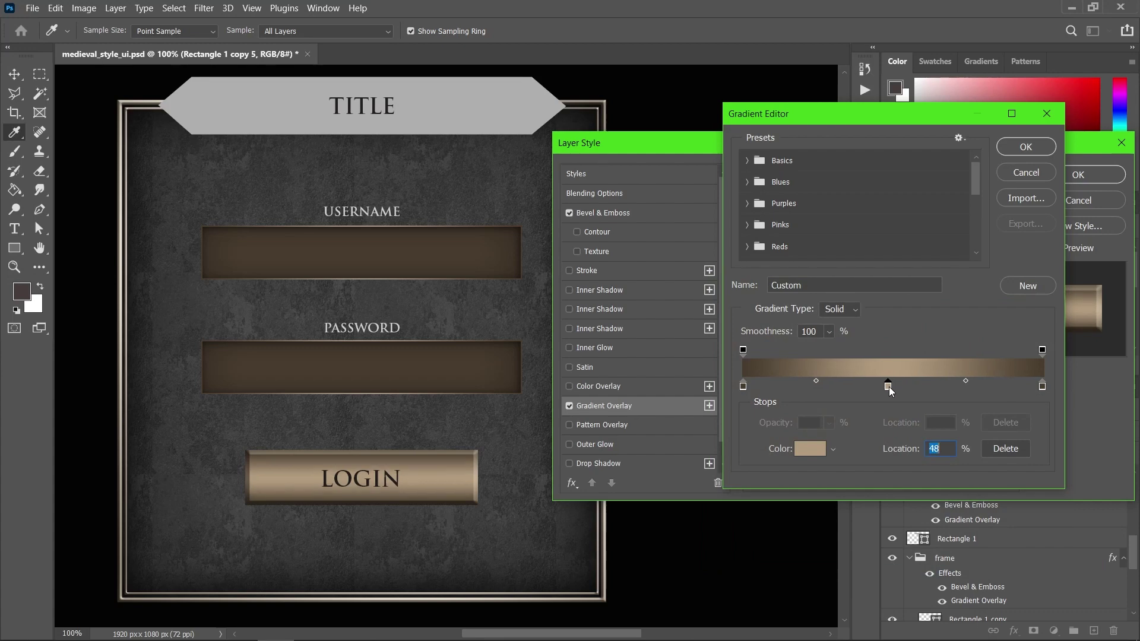
- Change the gradient's end stop to brown #69553d and set the accepted overlay's blend mode to Multiply
double_click(1042, 386)
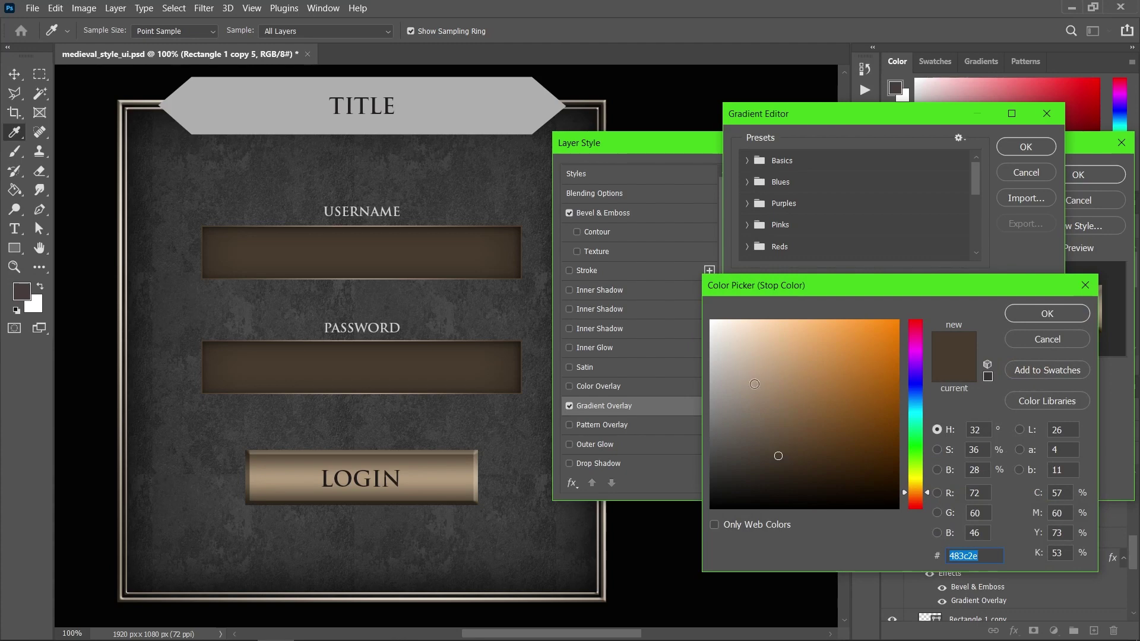
left_click(778, 406)
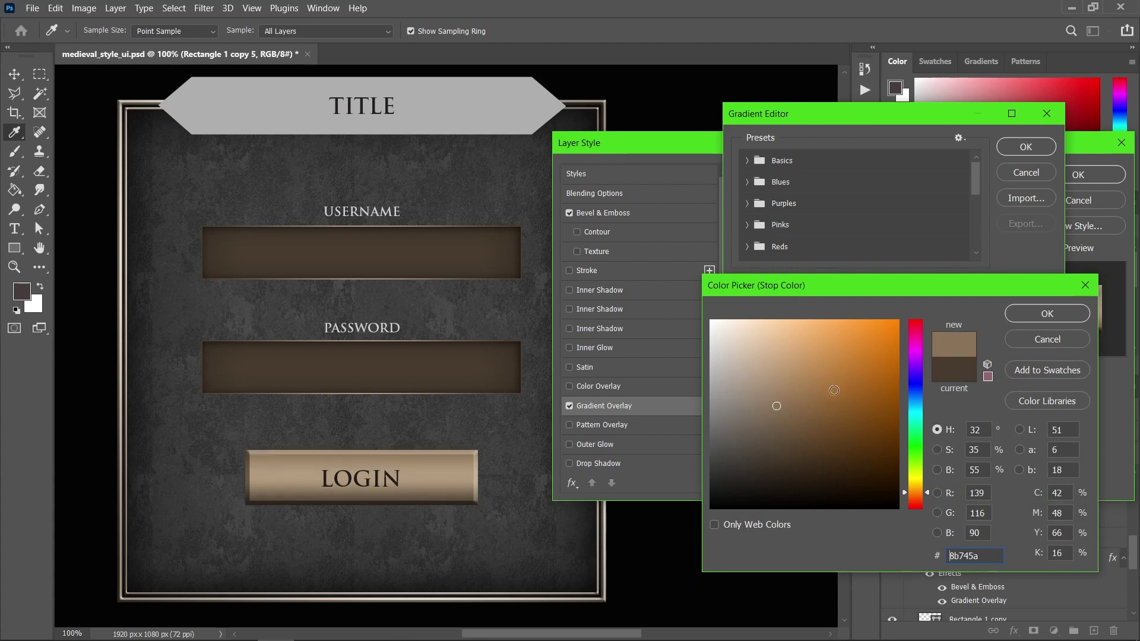
left_click(788, 428)
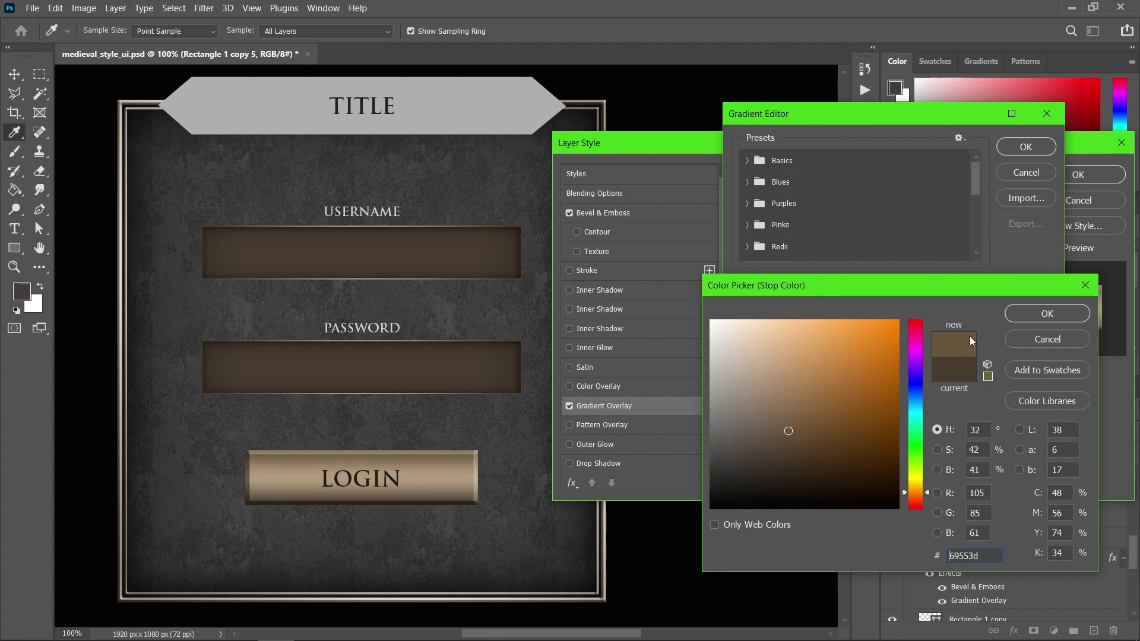
left_click(1021, 312)
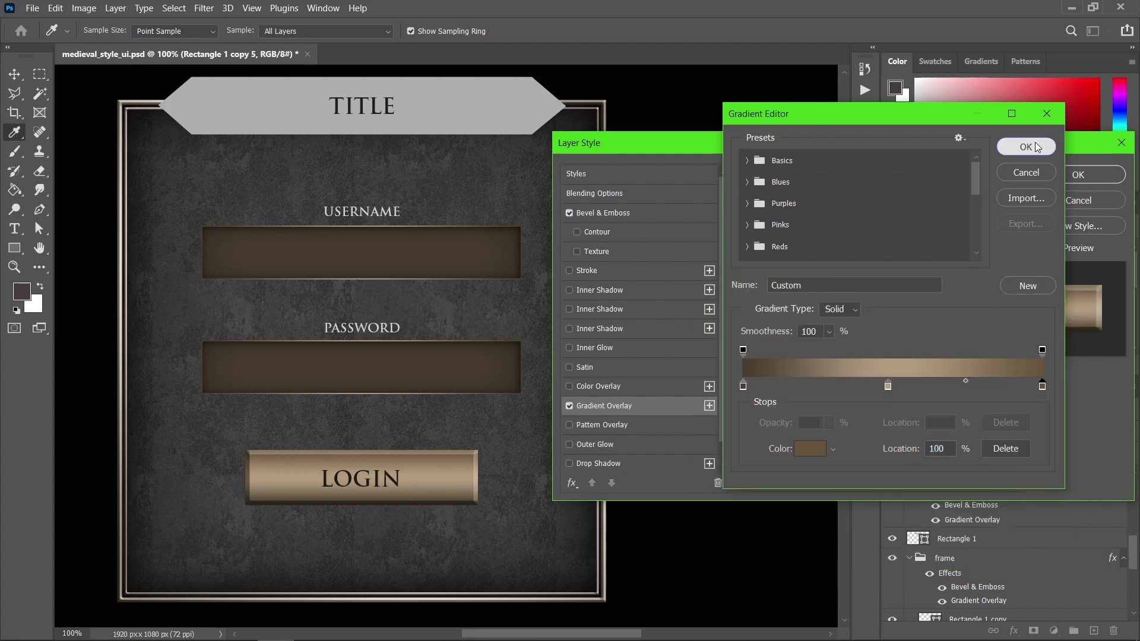
left_click(1033, 147)
left_click(867, 199)
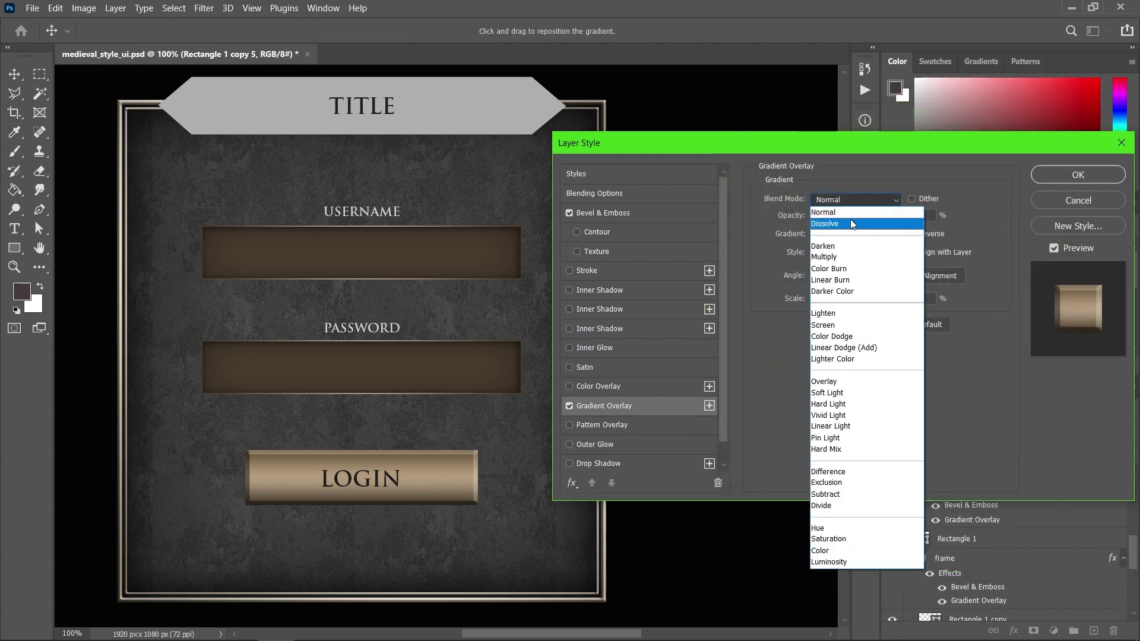
left_click(853, 255)
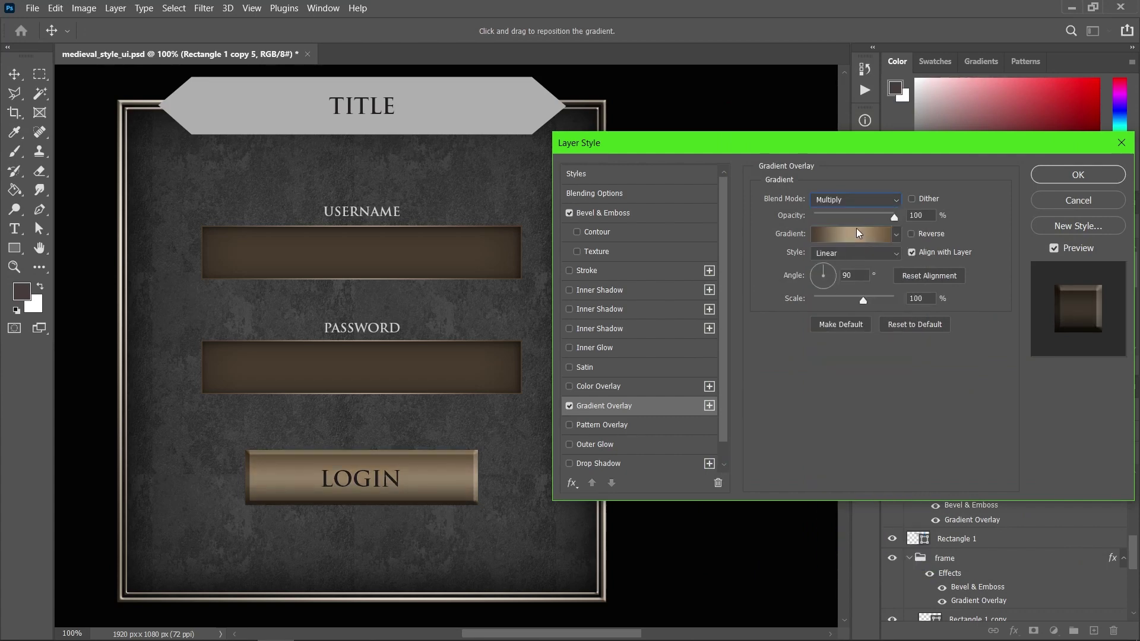
- Add an inner glow to the LOGIN button with 60% opacity and the Linear Dodge (Add) blend mode
left_click(595, 347)
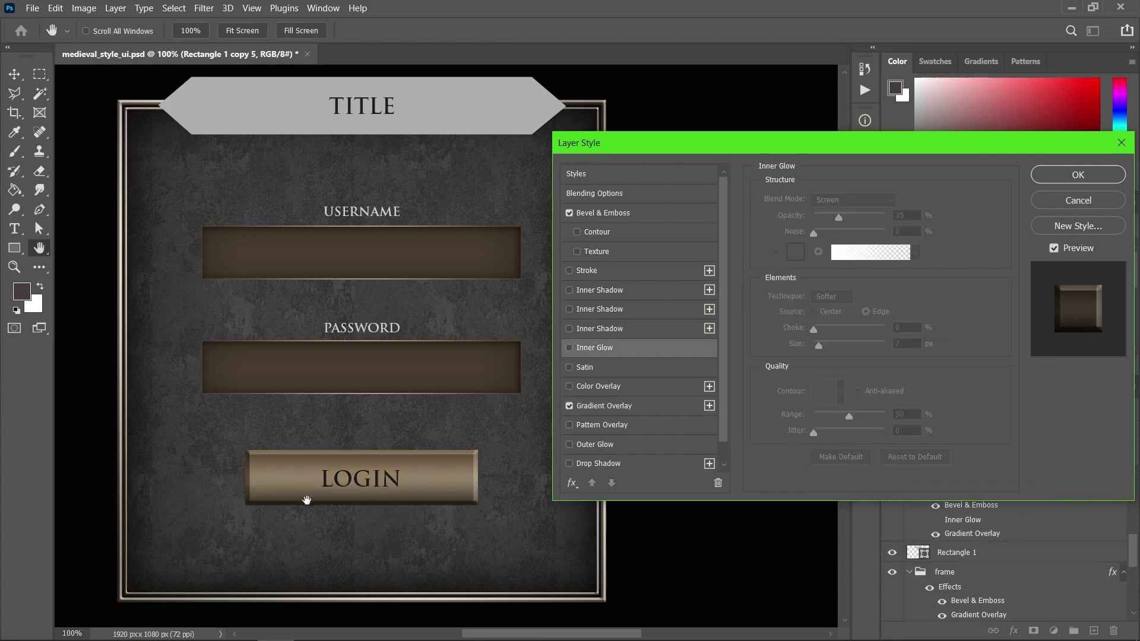
left_click(589, 353)
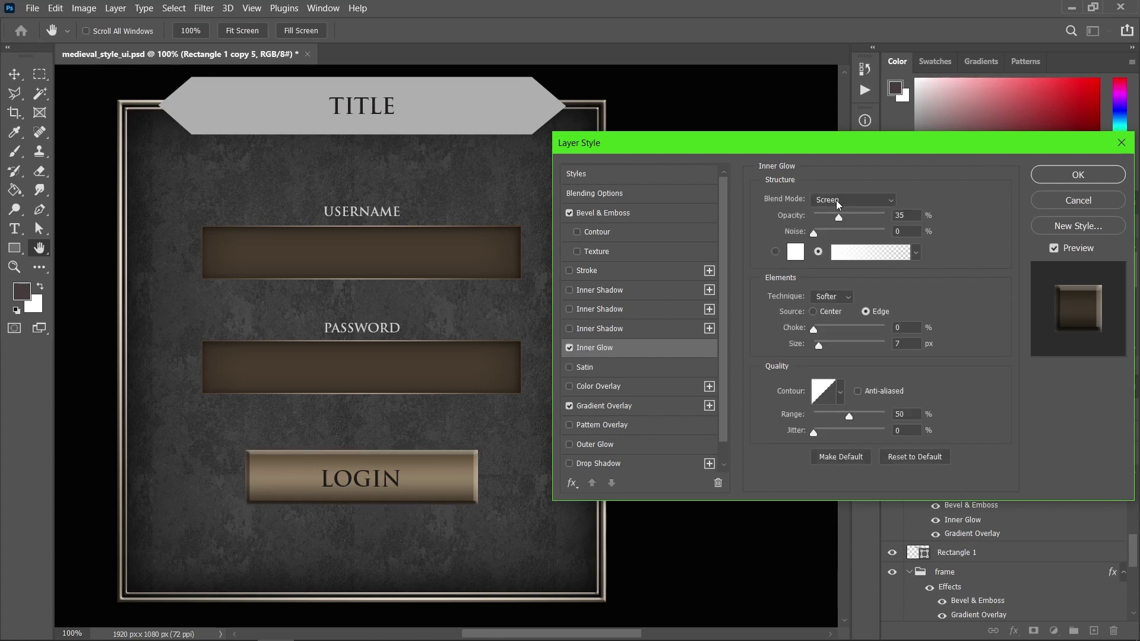
left_click_drag(847, 220, 857, 220)
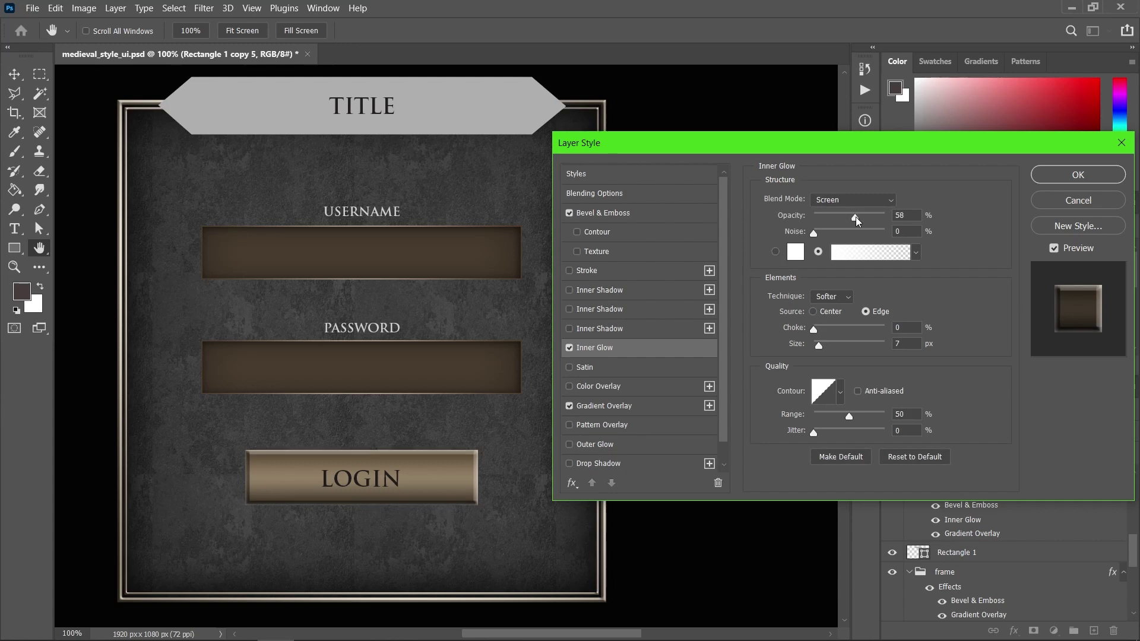
left_click(849, 201)
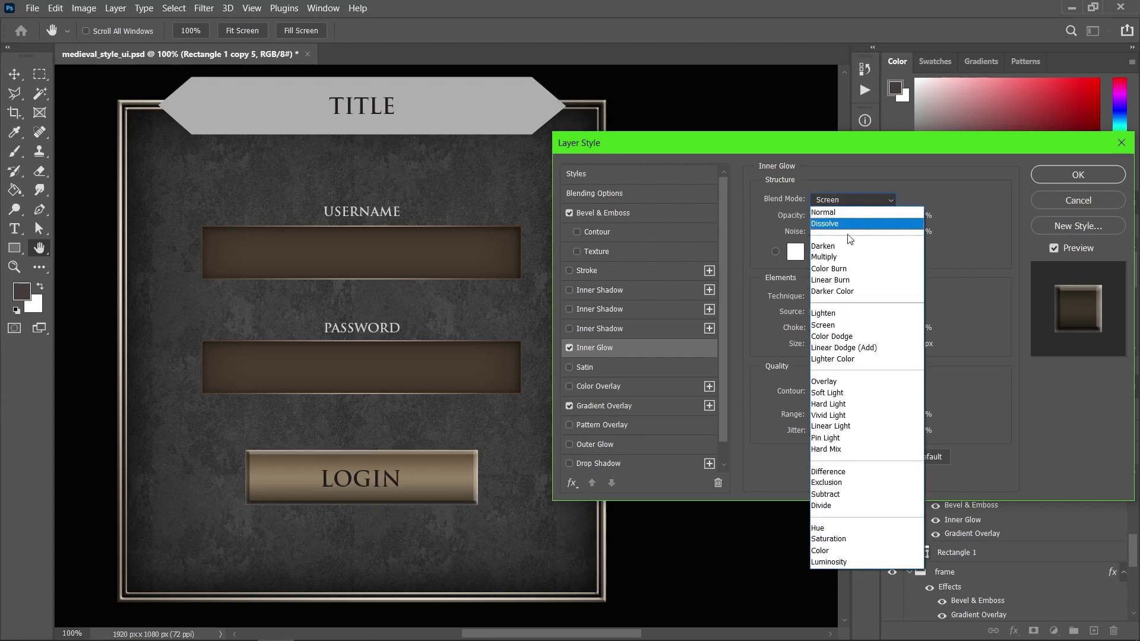
left_click(846, 349)
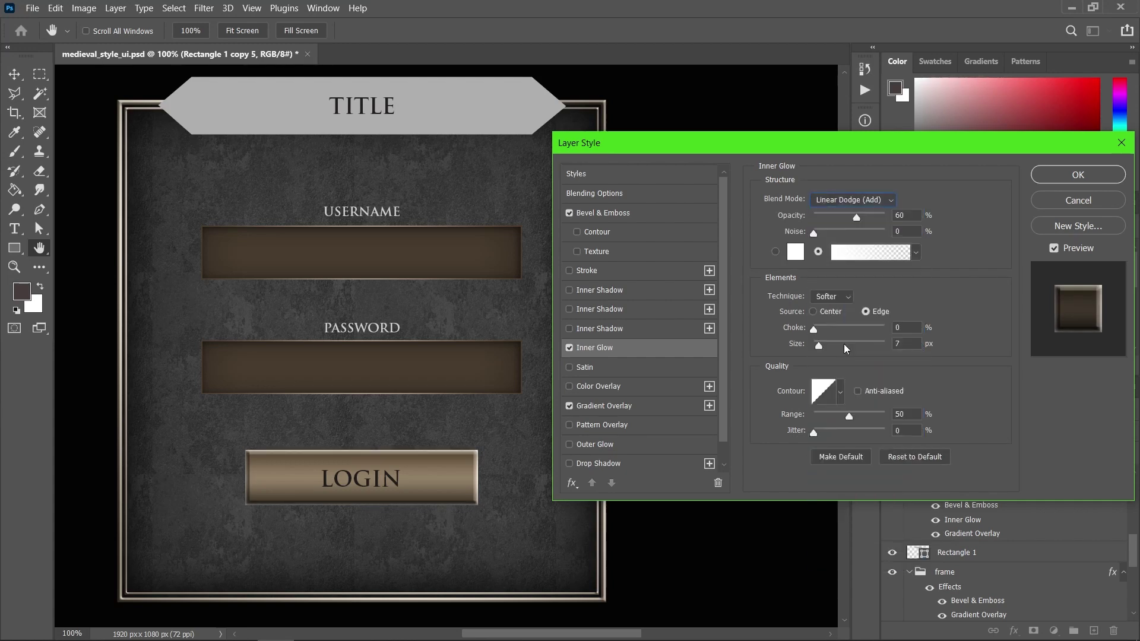
- Change the LOGIN button's inner glow to a solid pale yellow, #f5db8a
left_click(776, 252)
left_click(796, 253)
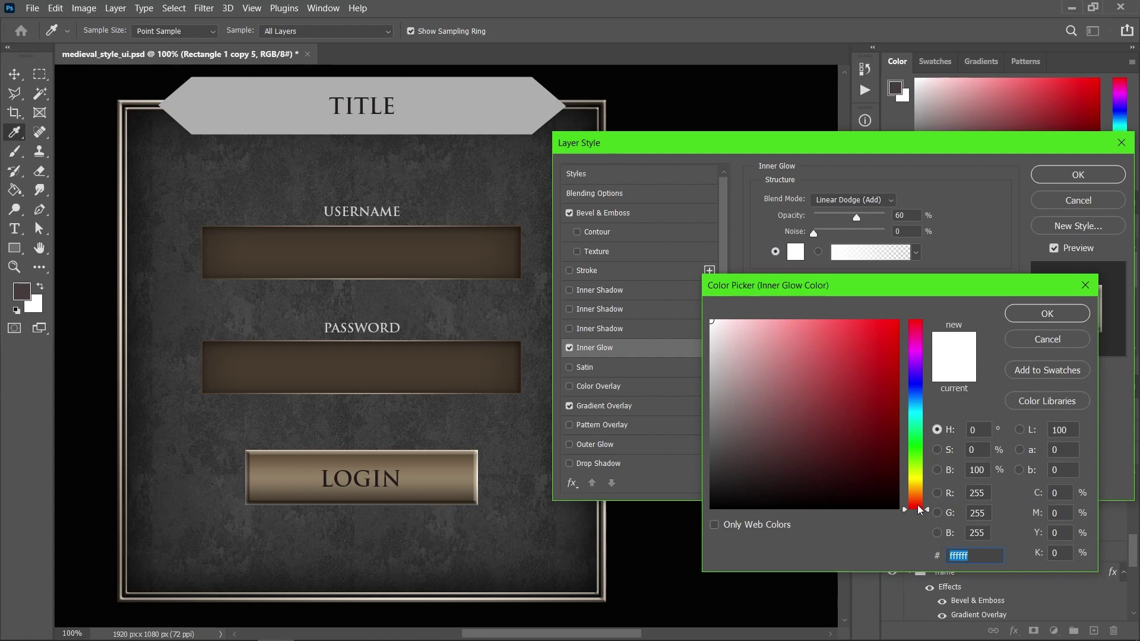
left_click_drag(920, 509, 917, 486)
left_click_drag(785, 340, 789, 332)
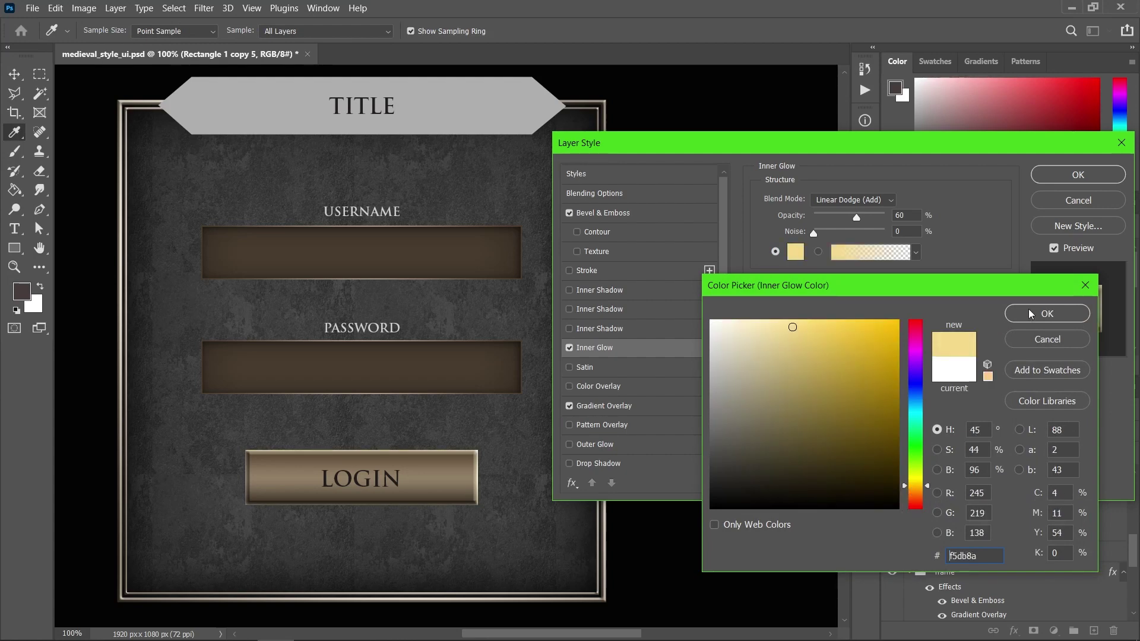
left_click(1046, 313)
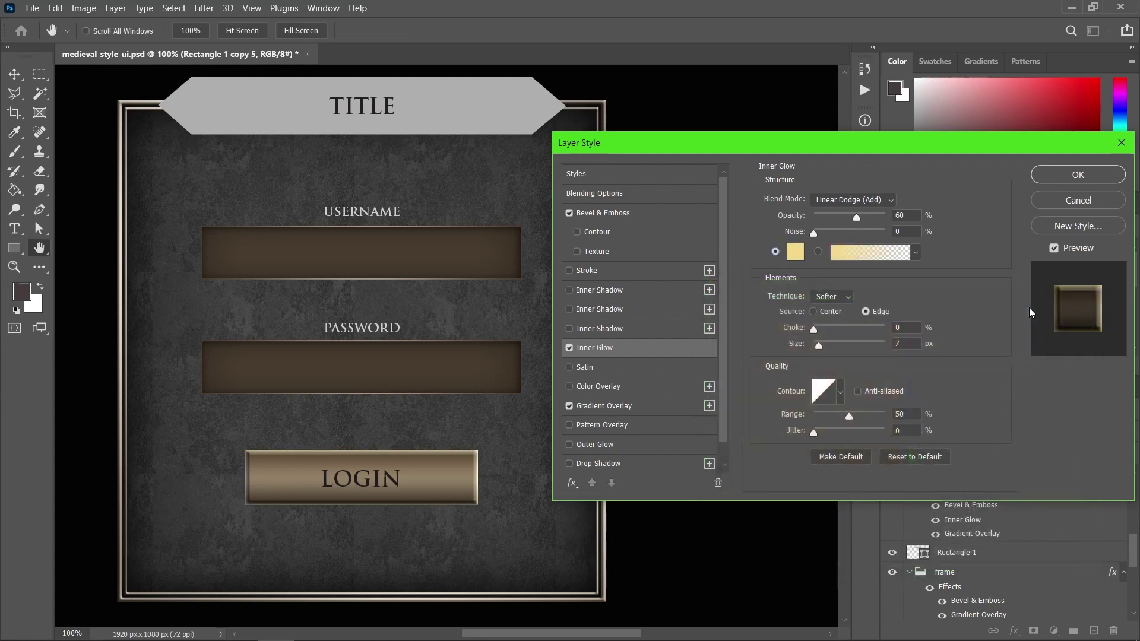
- Set the inner glow's source to Center, size to 81 px, technique to Precise and opacity to 82%
left_click(815, 312)
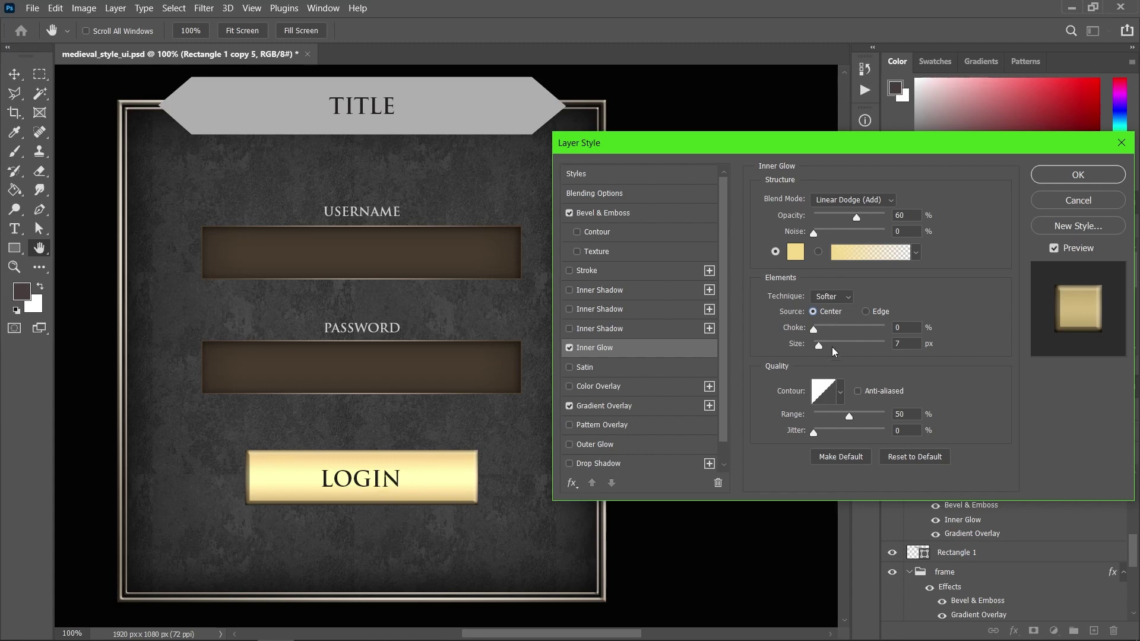
left_click(832, 344)
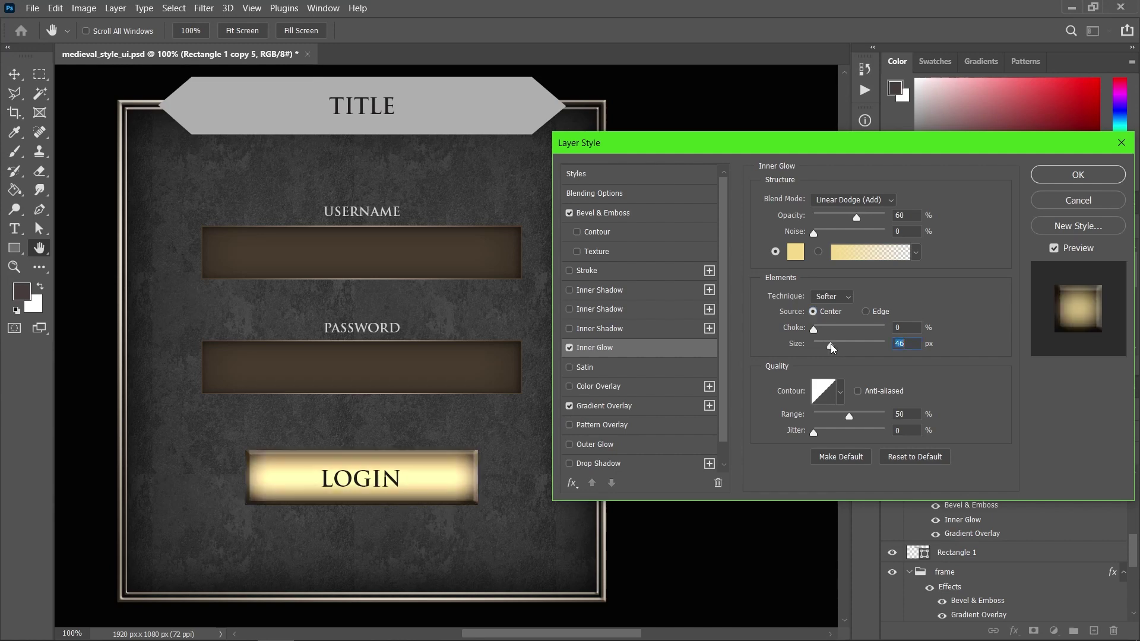
left_click_drag(837, 348, 841, 344)
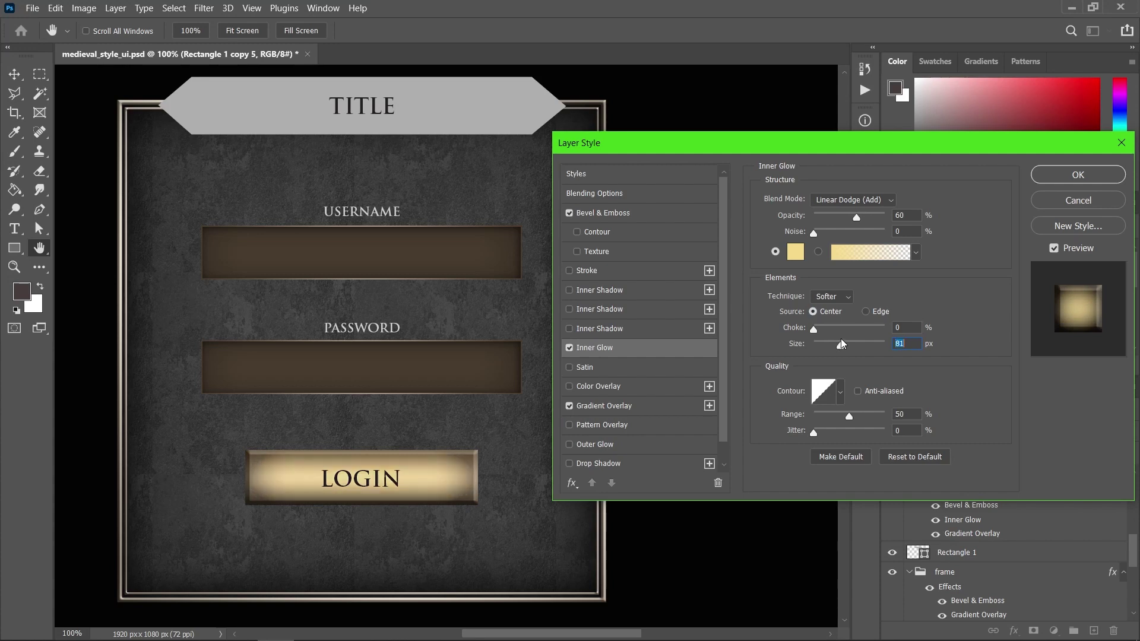
left_click(838, 298)
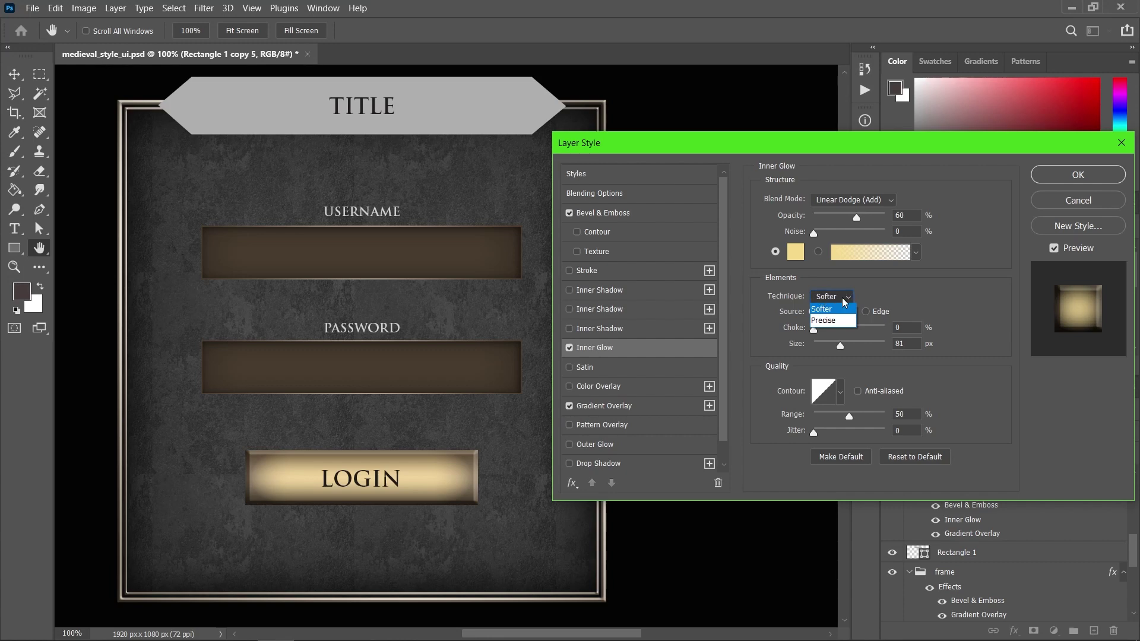
left_click(841, 321)
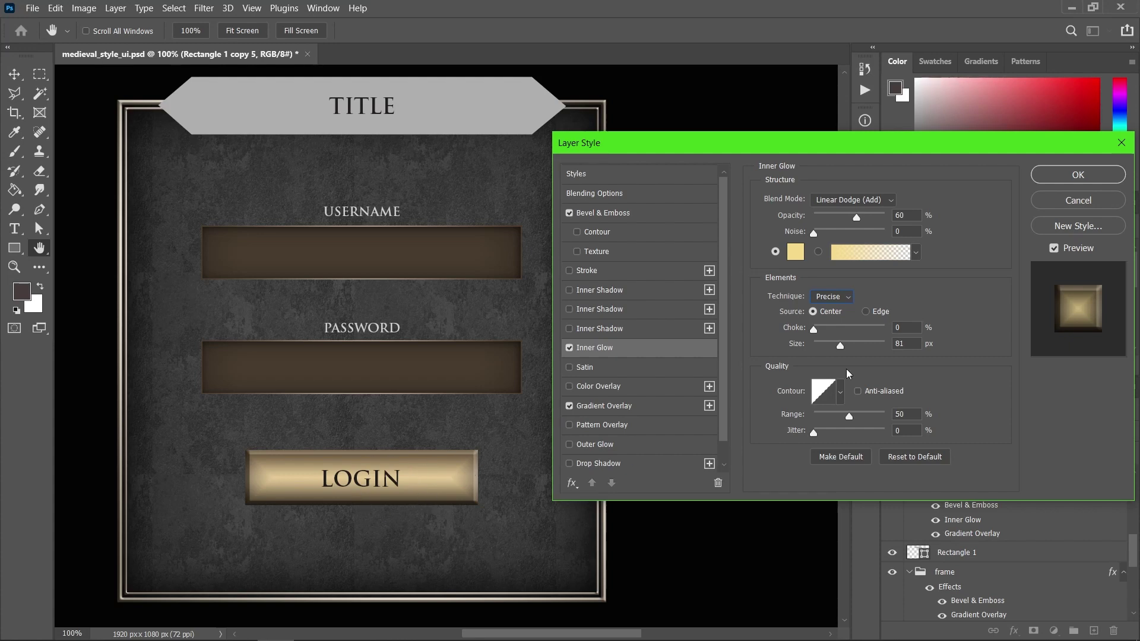
left_click(870, 218)
left_click_drag(871, 219, 873, 218)
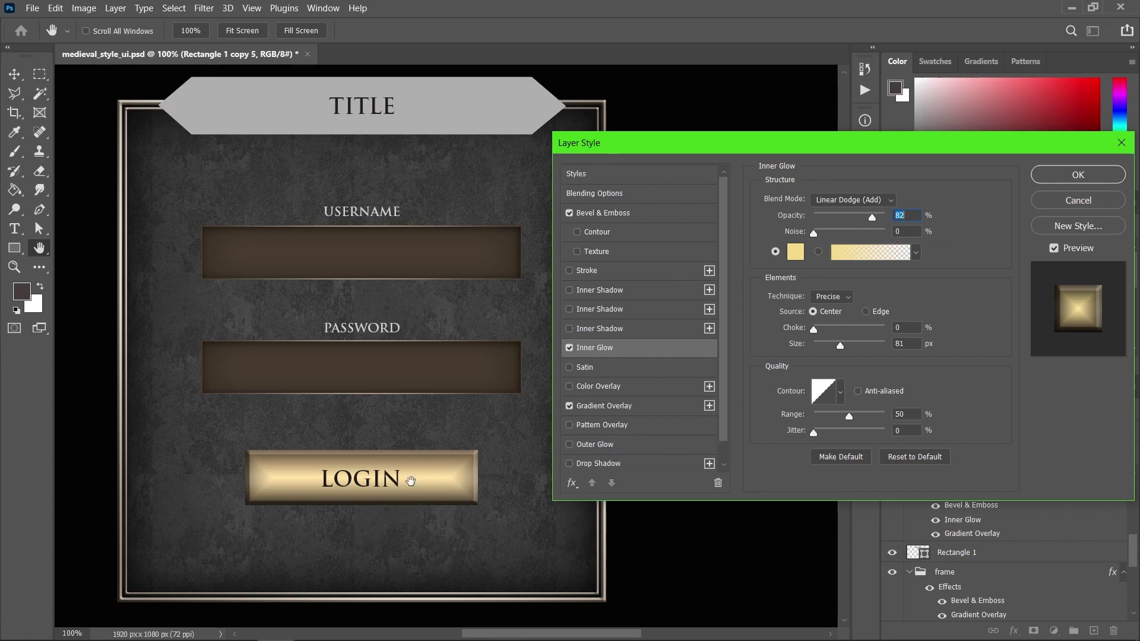
- Add a drop shadow to the LOGIN button with 39% opacity, 90° angle, 14 px distance and 16 px size
left_click(615, 466)
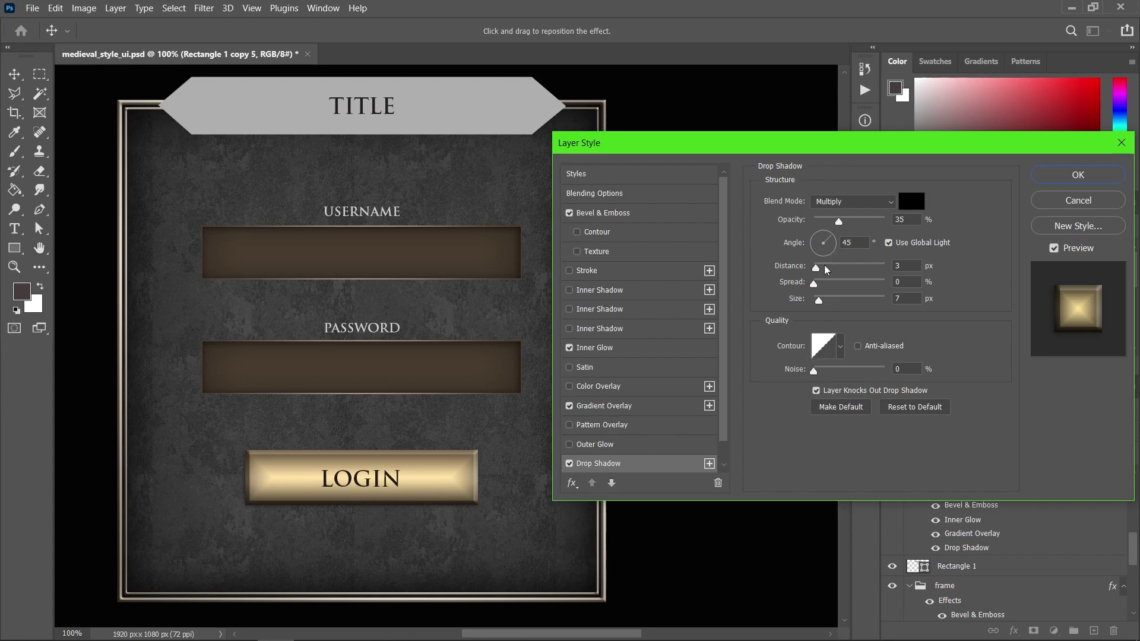
left_click_drag(825, 250, 823, 233)
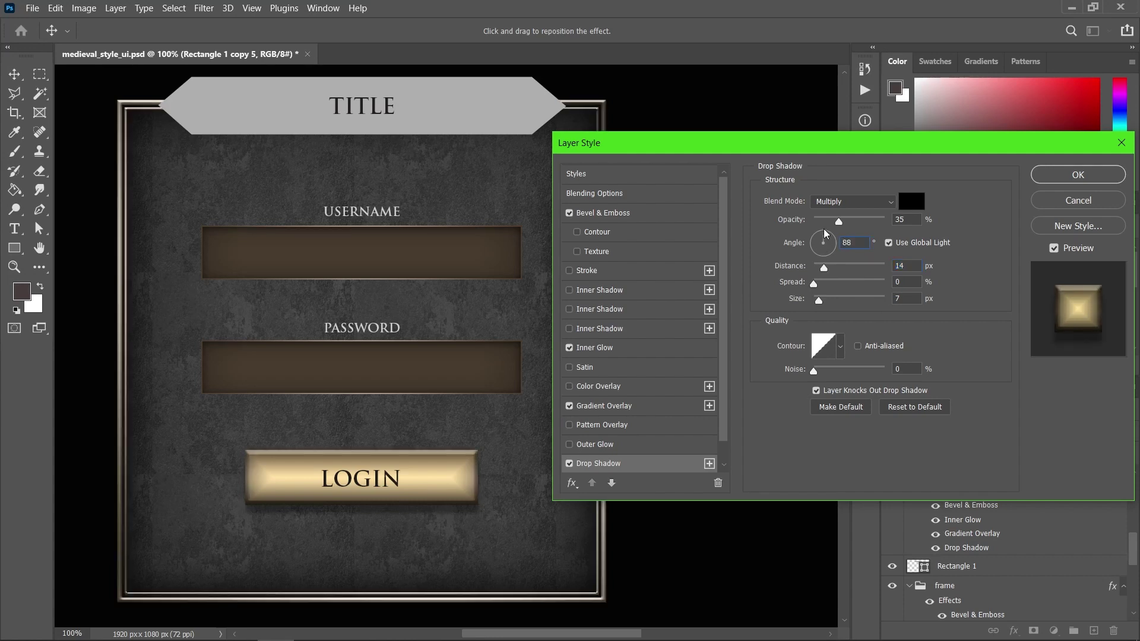
type("90")
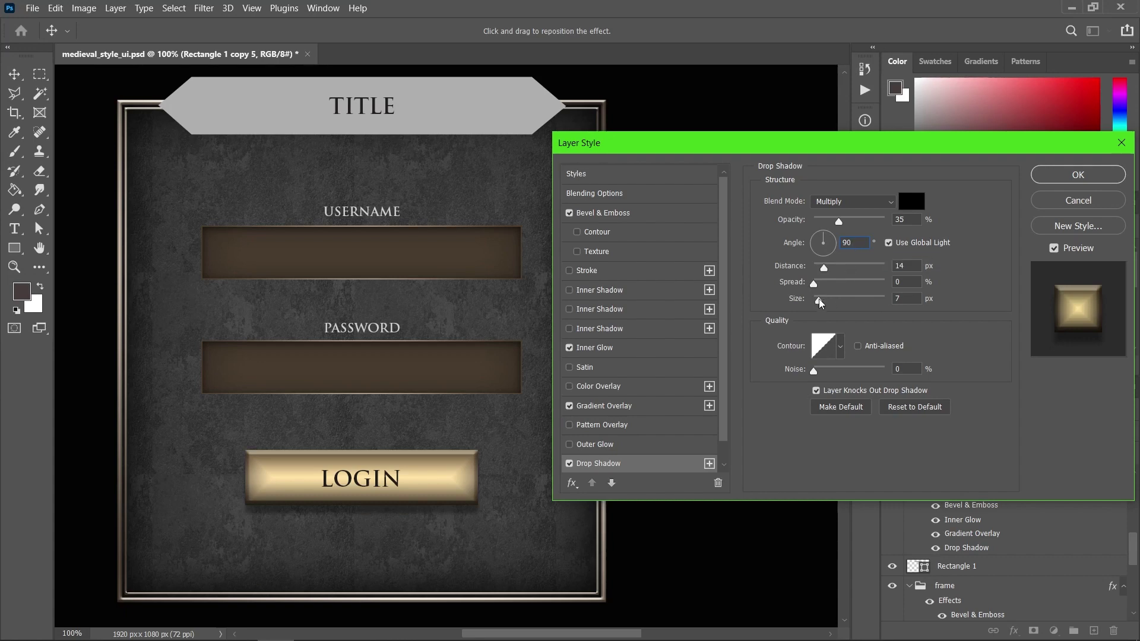
left_click_drag(826, 297, 824, 301)
left_click(856, 220)
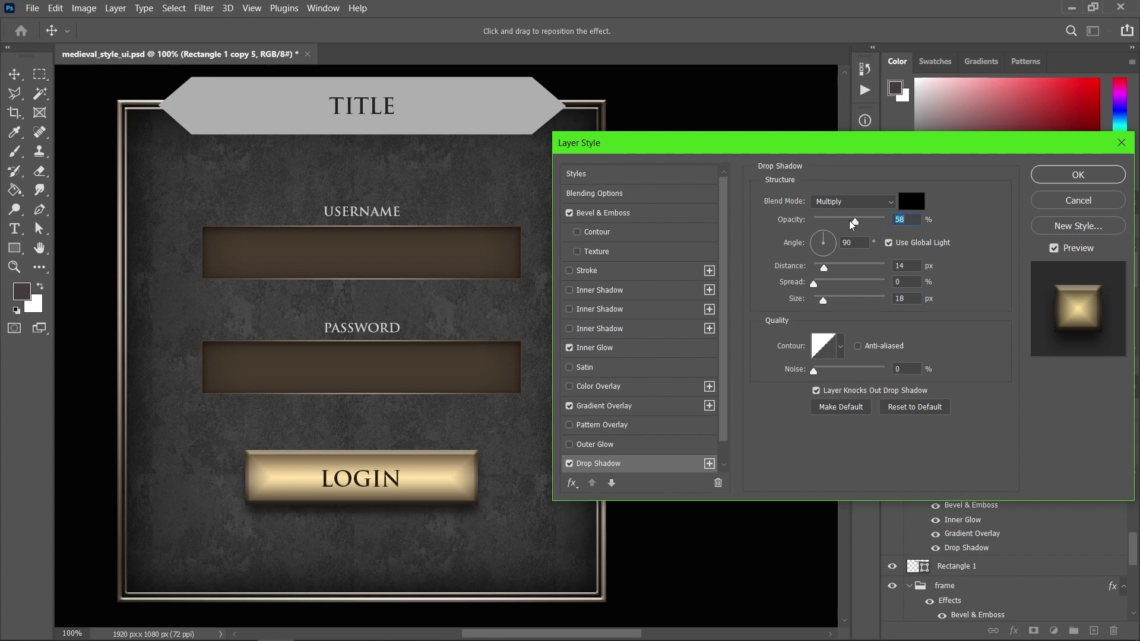
mouse_move(823, 299)
left_mouse_down()
mouse_move(834, 303)
mouse_move(824, 303)
left_mouse_up()
left_click_drag(854, 221, 841, 221)
left_click_drag(852, 301, 823, 301)
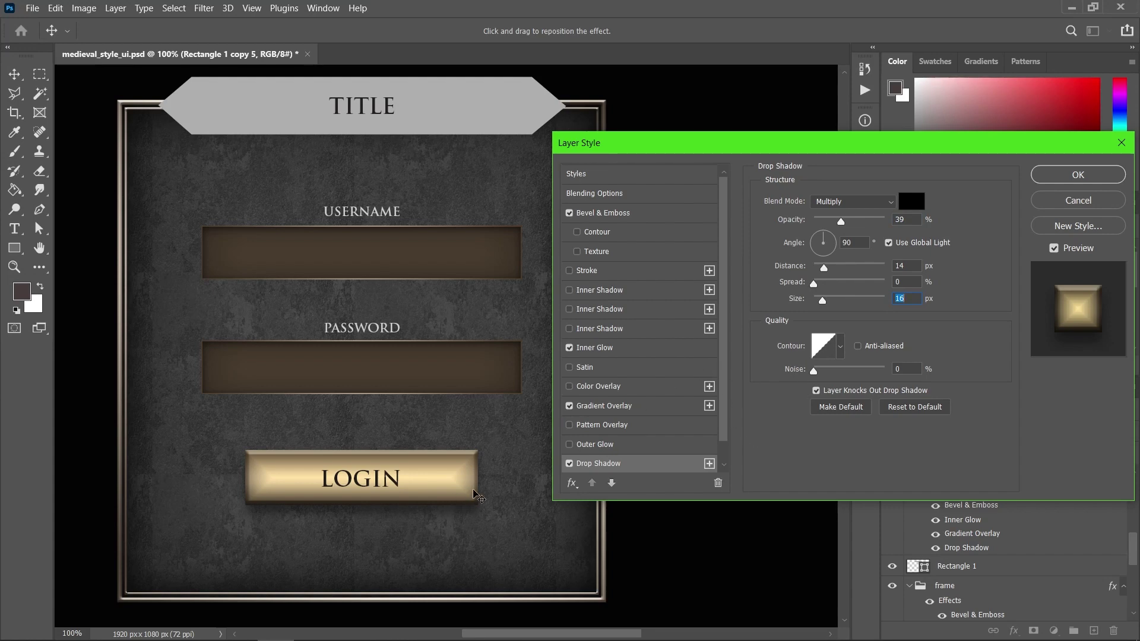
- Add a gradient-filled stroke to the LOGIN button and sample the password field's brown for the gradient's start stop
key("space")
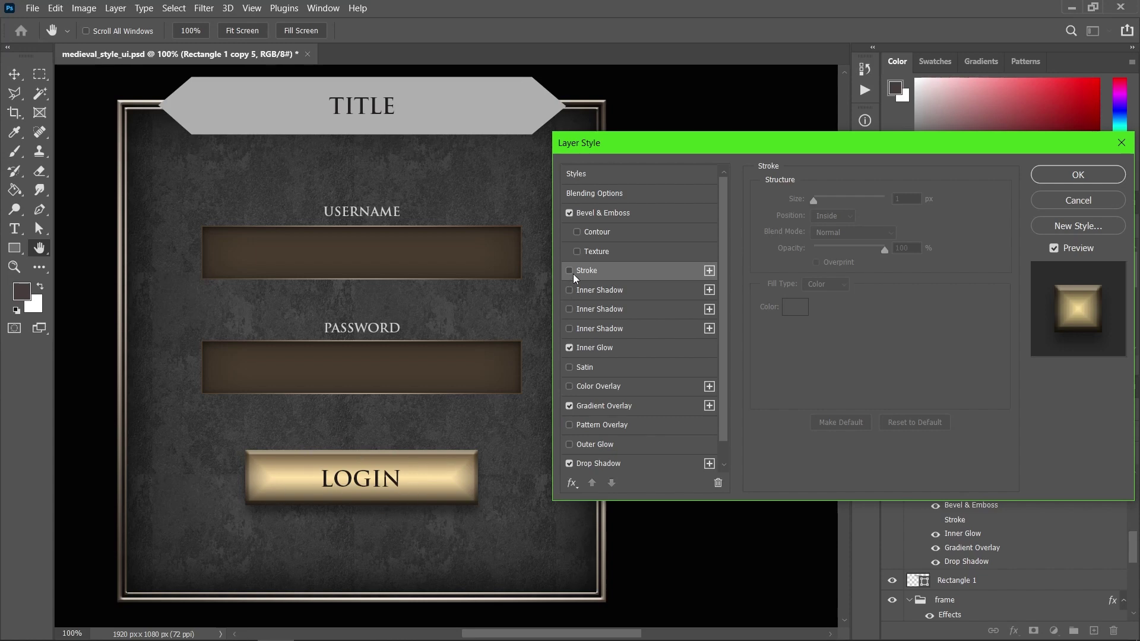
left_click(591, 272)
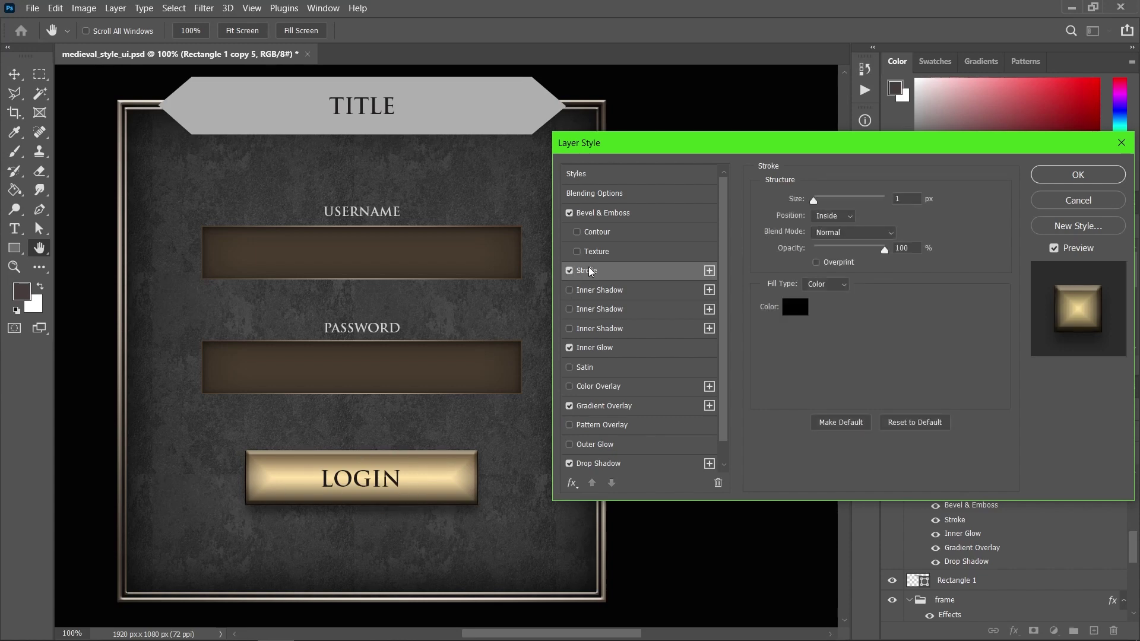
left_click(826, 285)
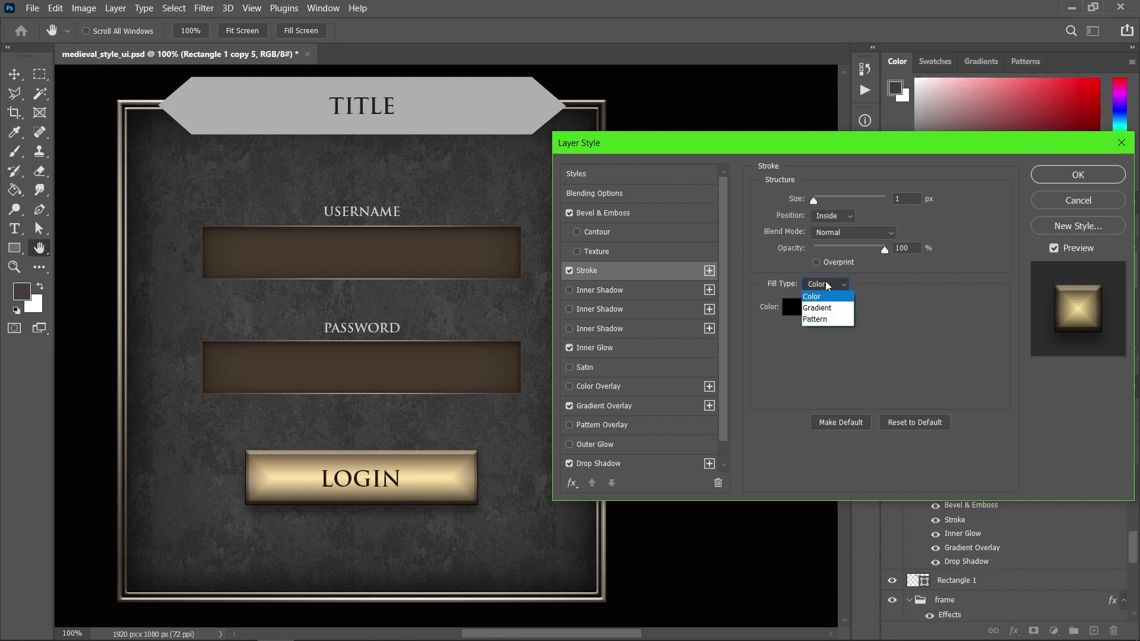
left_click(825, 308)
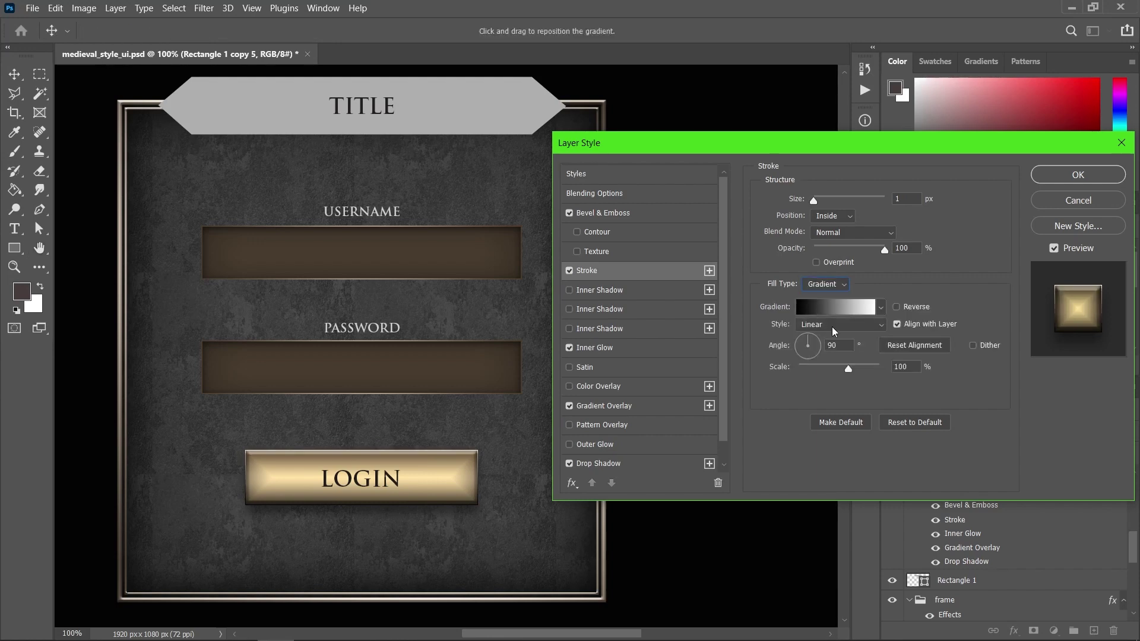
left_click(837, 309)
left_click(742, 386)
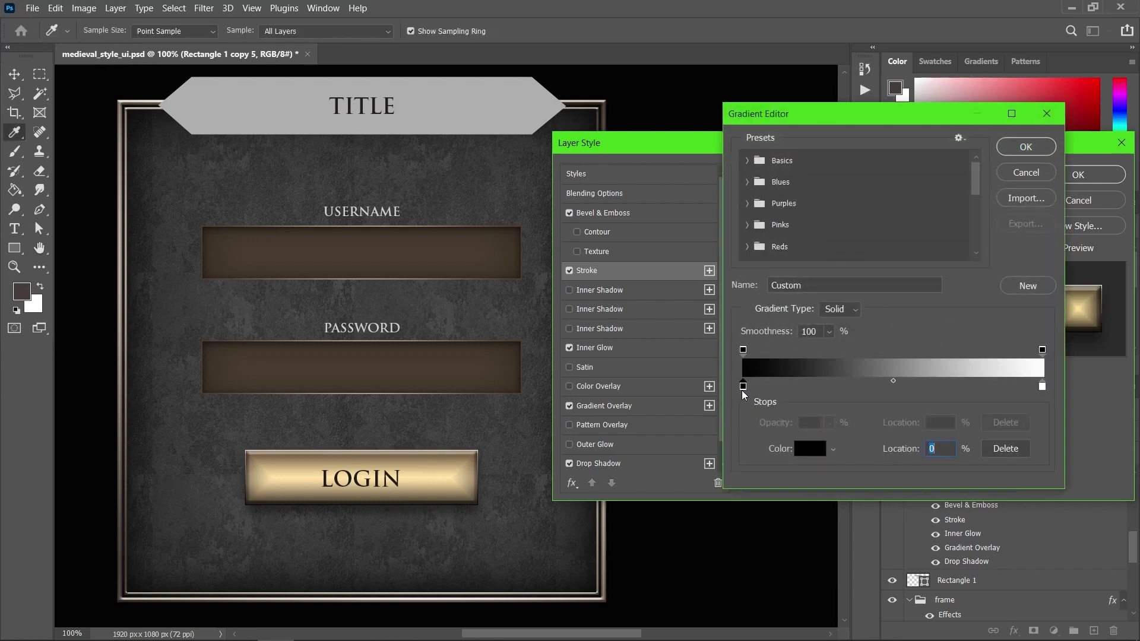
left_click(468, 362)
- Color the stroke gradient's end stop light tan #cfbfa3 and accept the gradient
left_click(1042, 386)
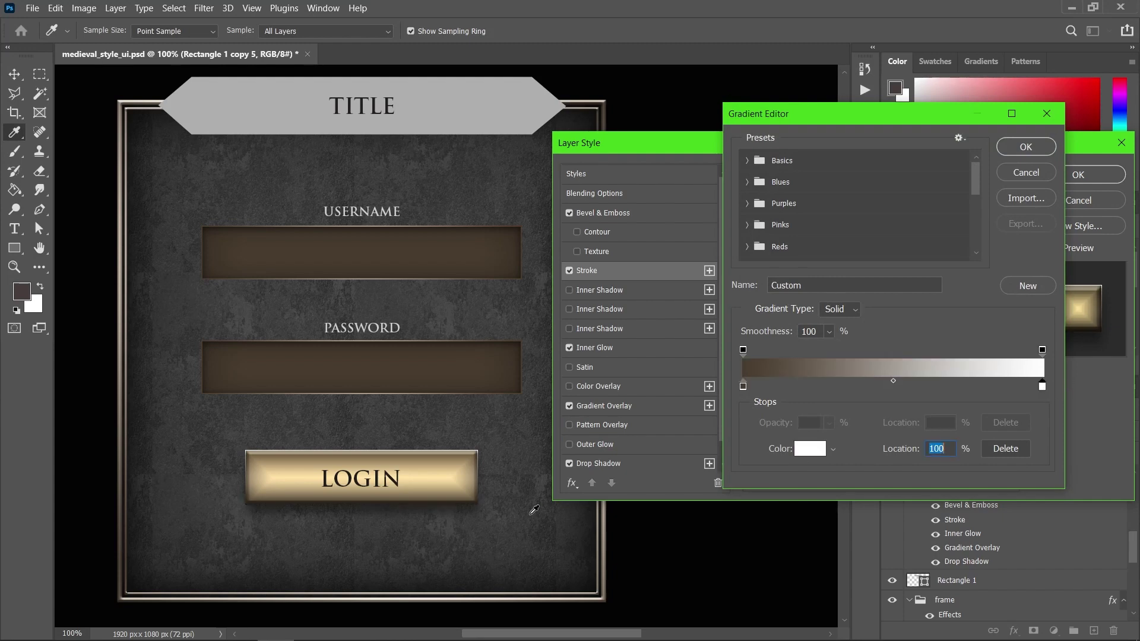
left_click(446, 475)
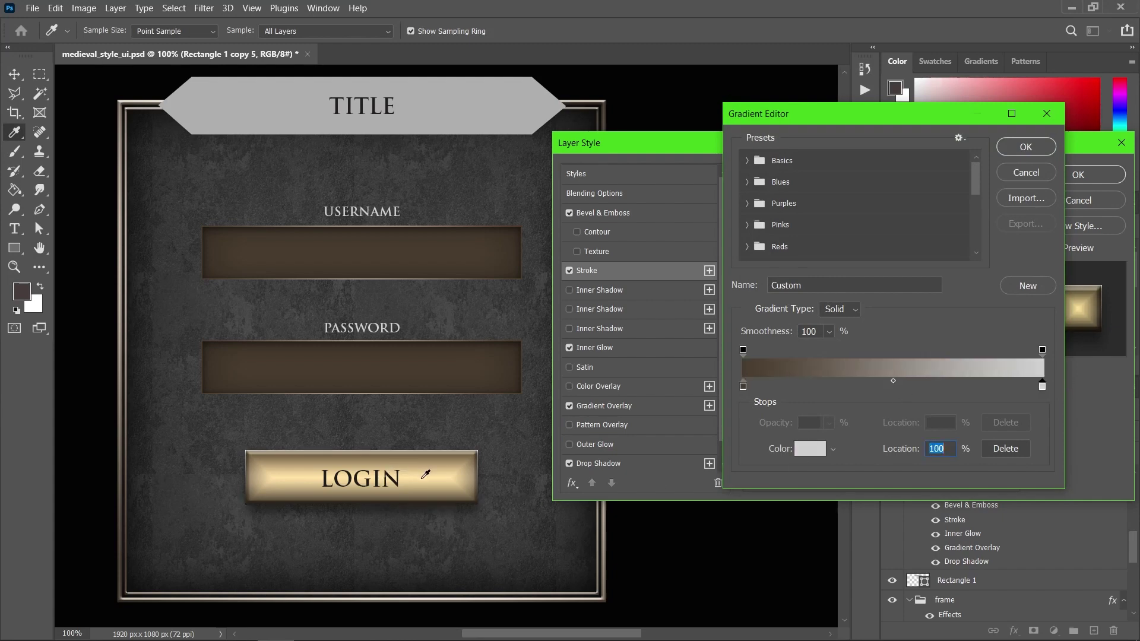
left_click(121, 249)
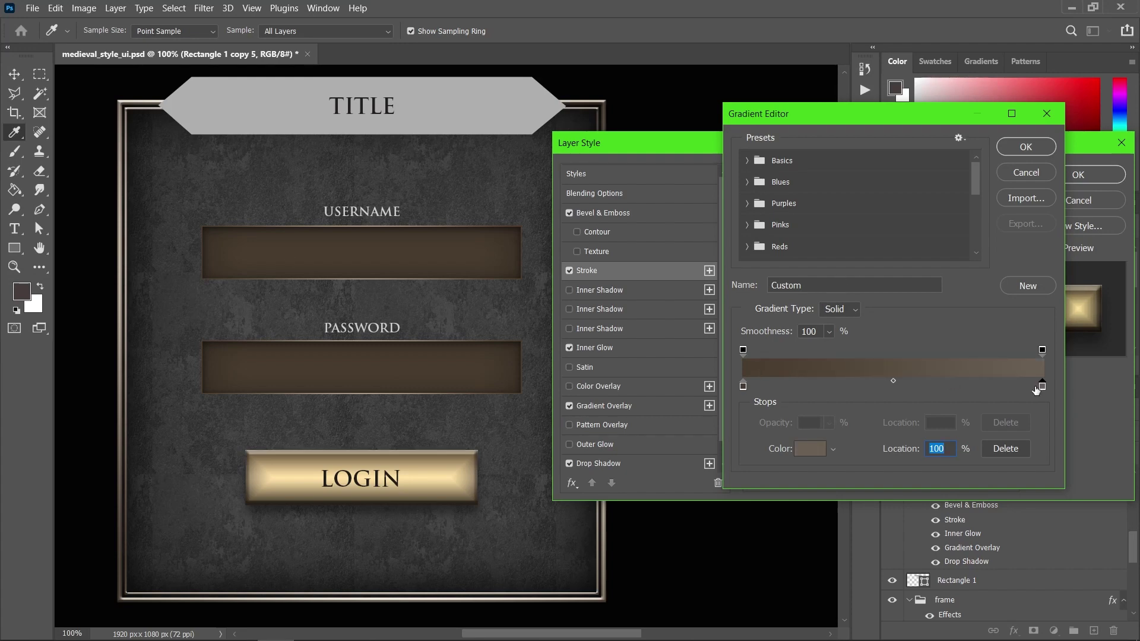
double_click(1041, 386)
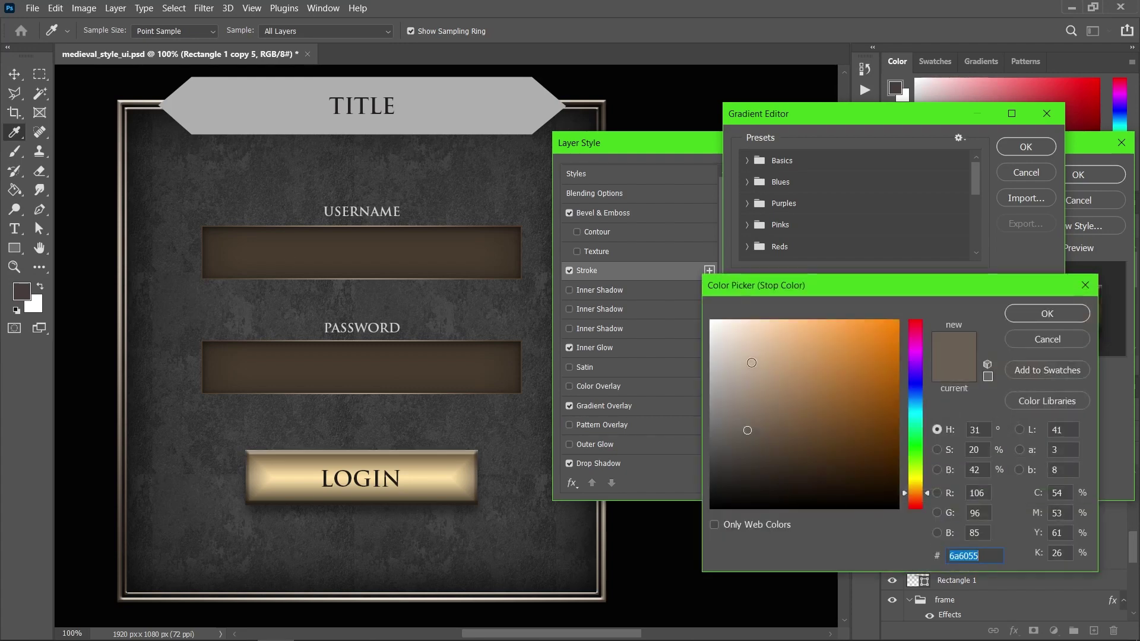
left_click(750, 356)
left_click_drag(920, 494, 920, 489)
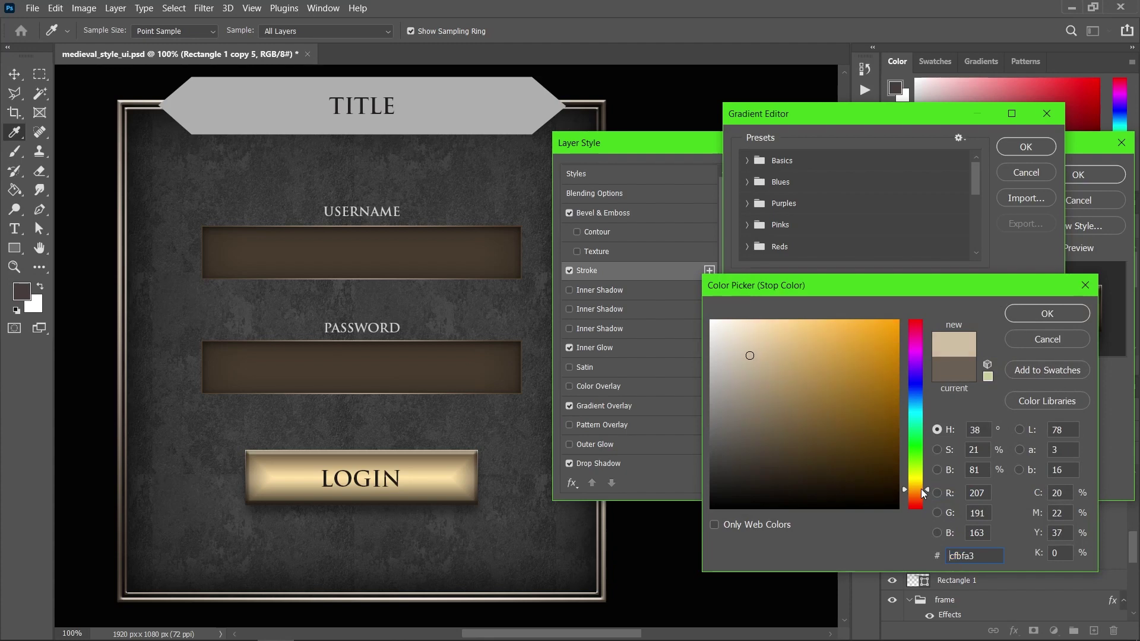
left_click(1045, 316)
left_click(1009, 148)
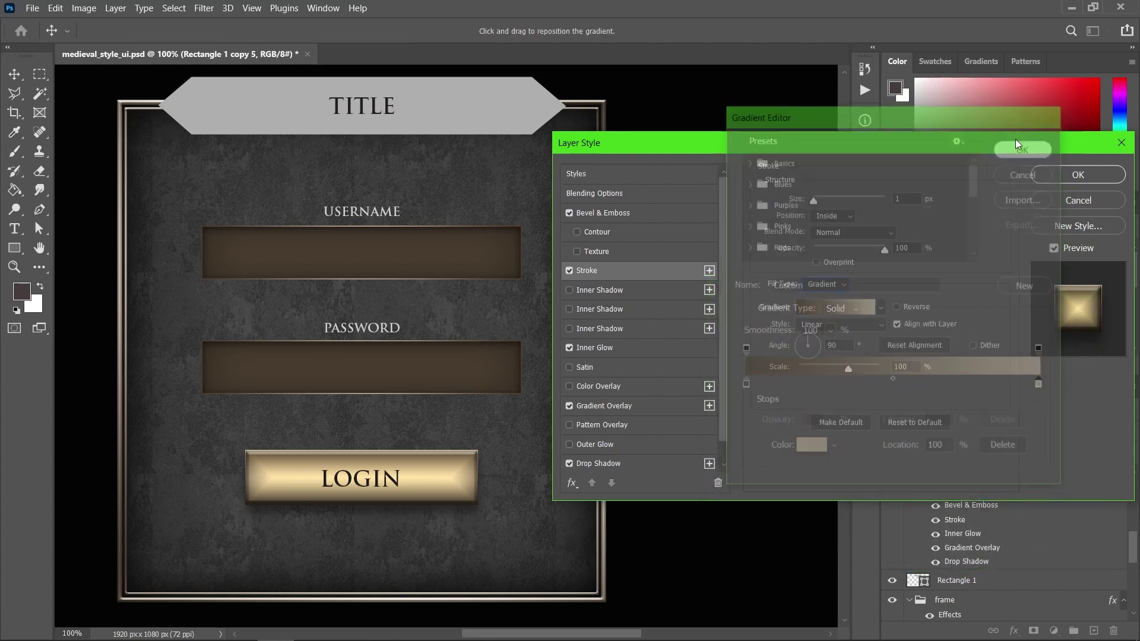
- Set the stroke's gradient style to Reflected with 150% scale and the stroke size to 2 px
left_click(854, 329)
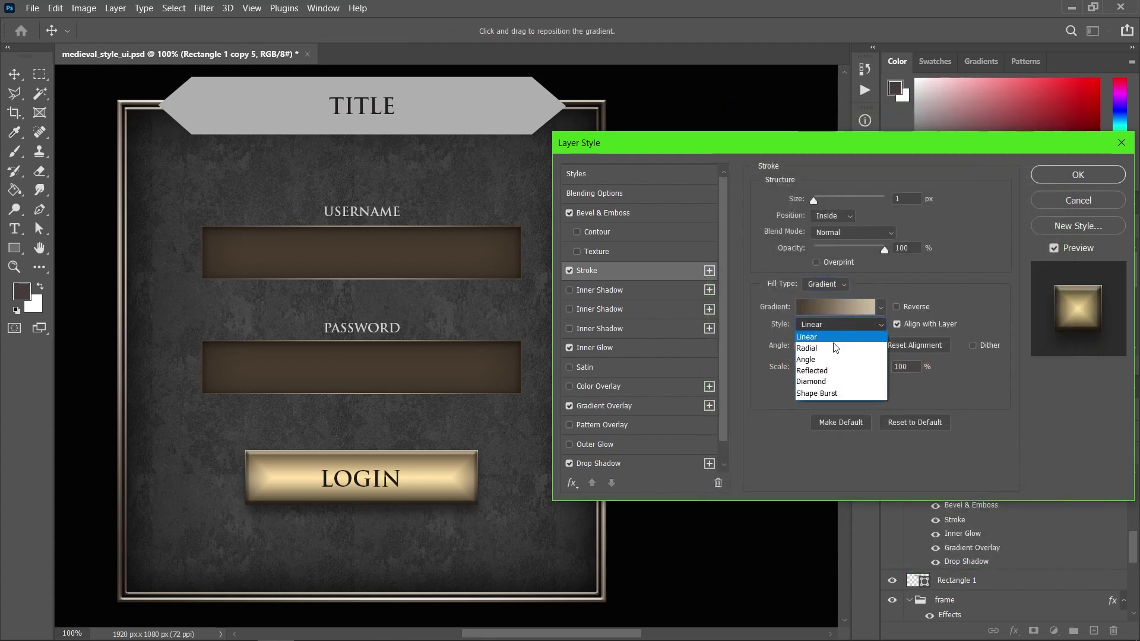
left_click(822, 371)
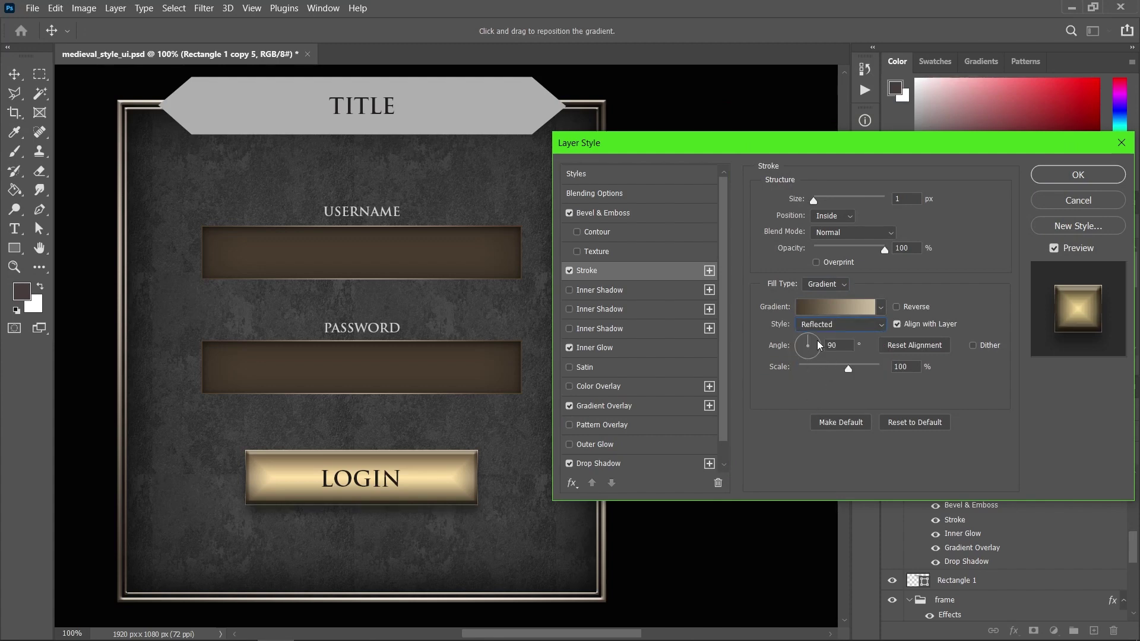
left_click_drag(843, 365, 877, 371)
left_click(902, 199)
type("2")
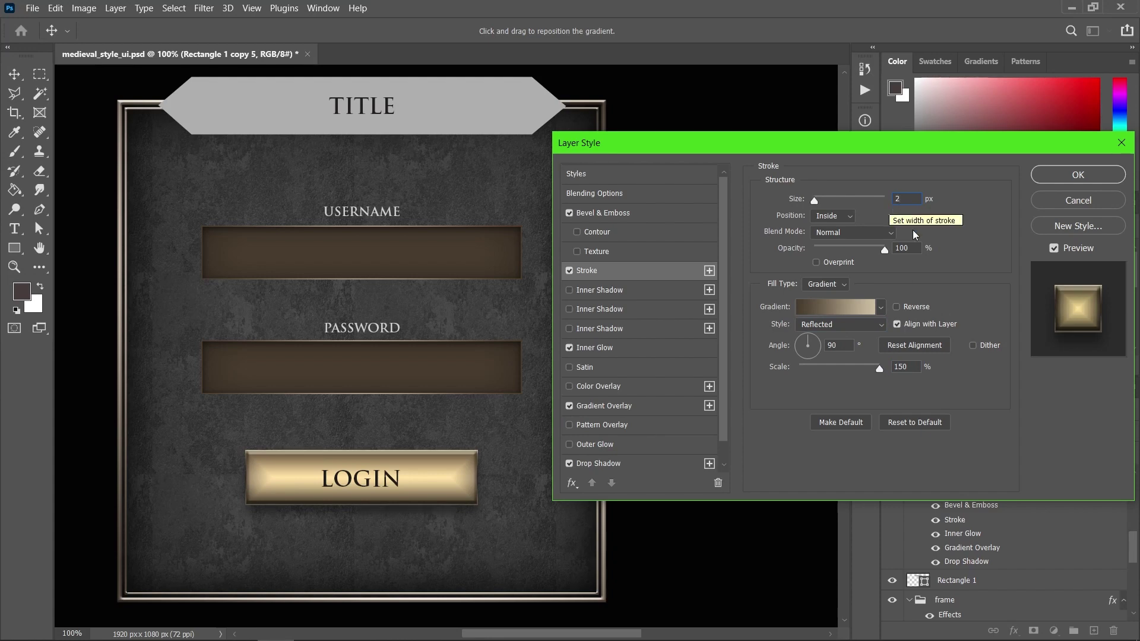
- Set the stroke's opacity to 80% and its blend mode to Linear Dodge (Add)
left_click(855, 248)
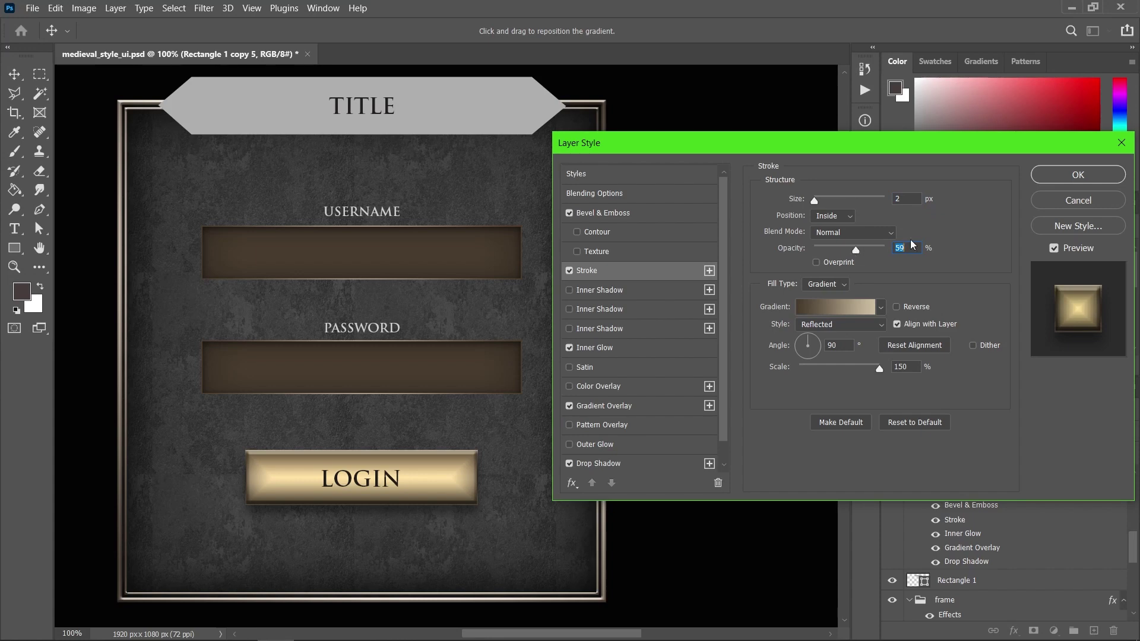
type("60")
double_click(914, 253)
type("80")
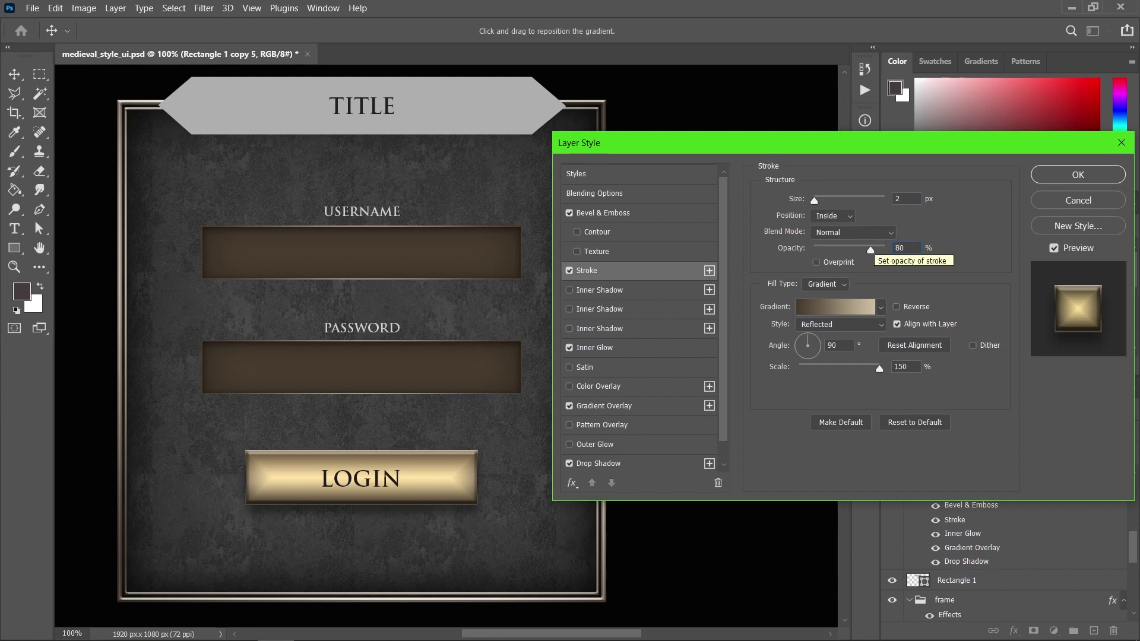
key("shift+Tab")
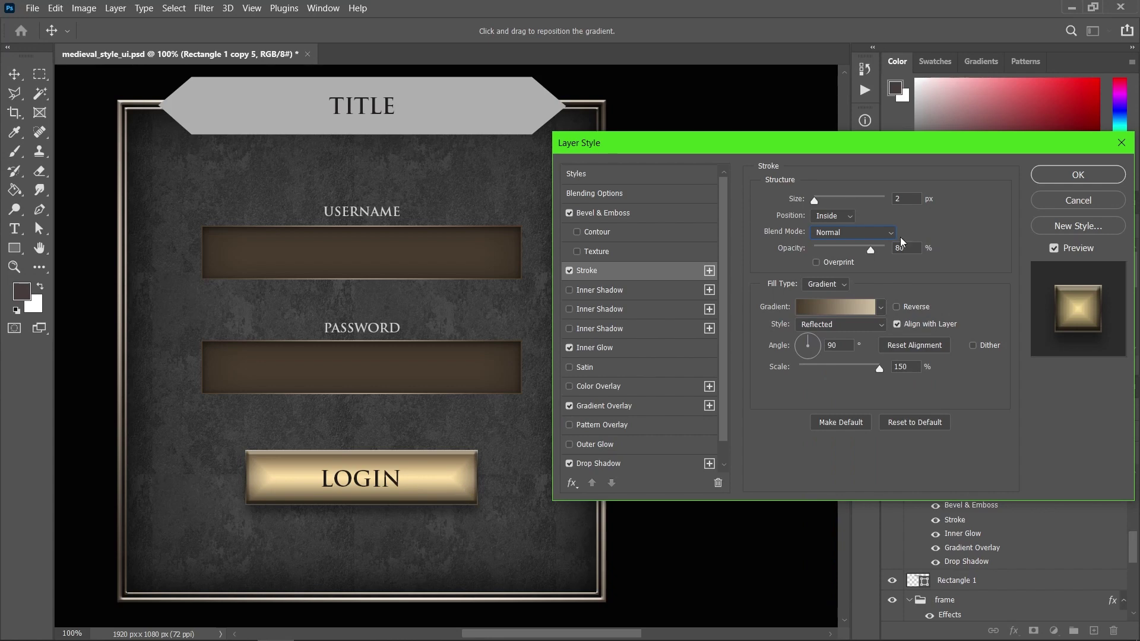
left_click(868, 233)
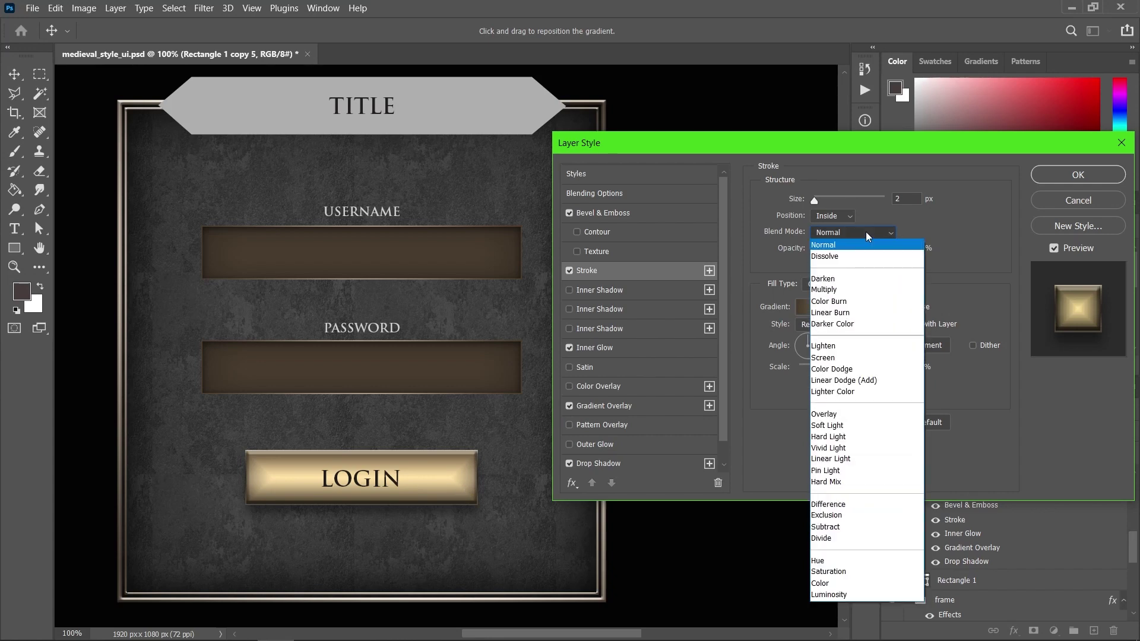
left_click(849, 381)
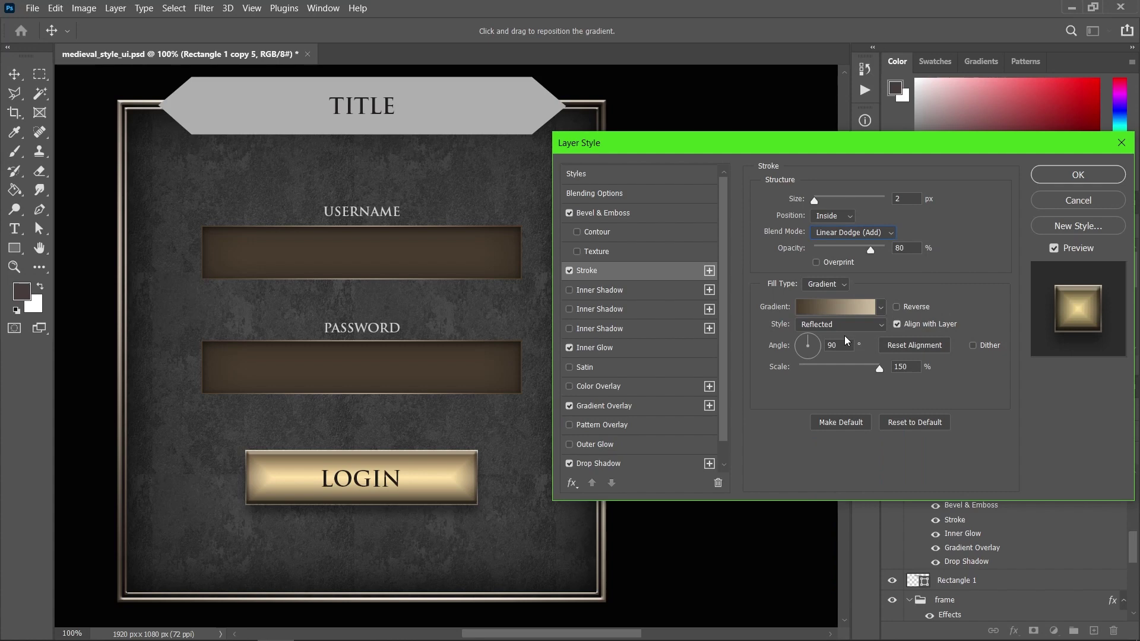
- Shift the LOGIN button stroke gradient's dark stop inward, recolor its end stop to #a69475, and accept the gradient
left_click(853, 309)
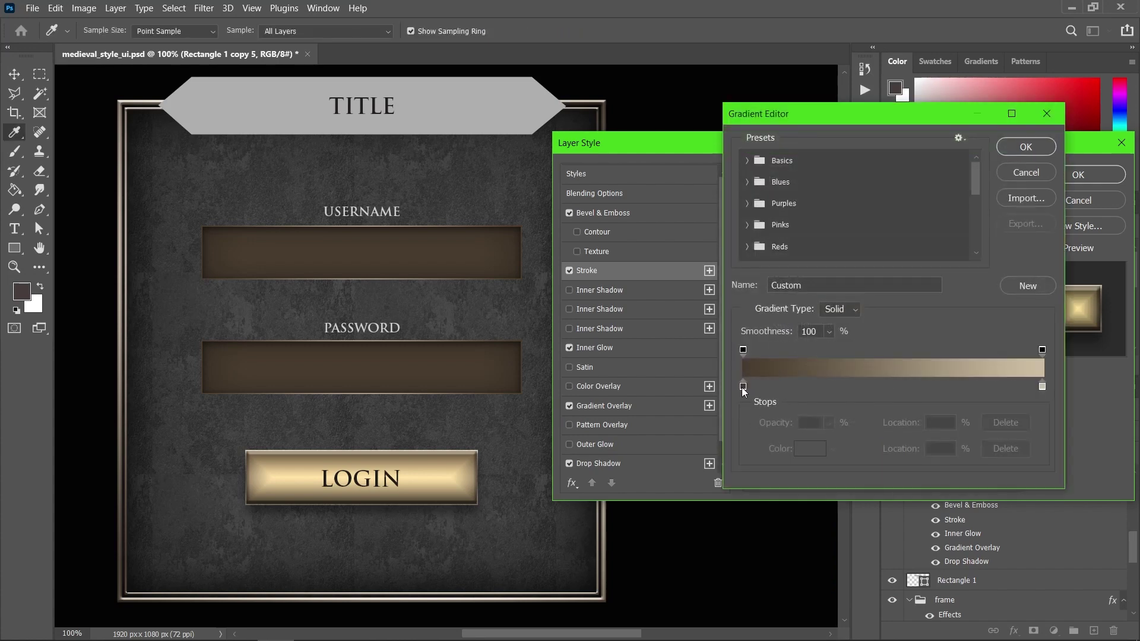
left_click_drag(742, 387, 796, 387)
double_click(1042, 387)
left_click_drag(753, 383, 767, 386)
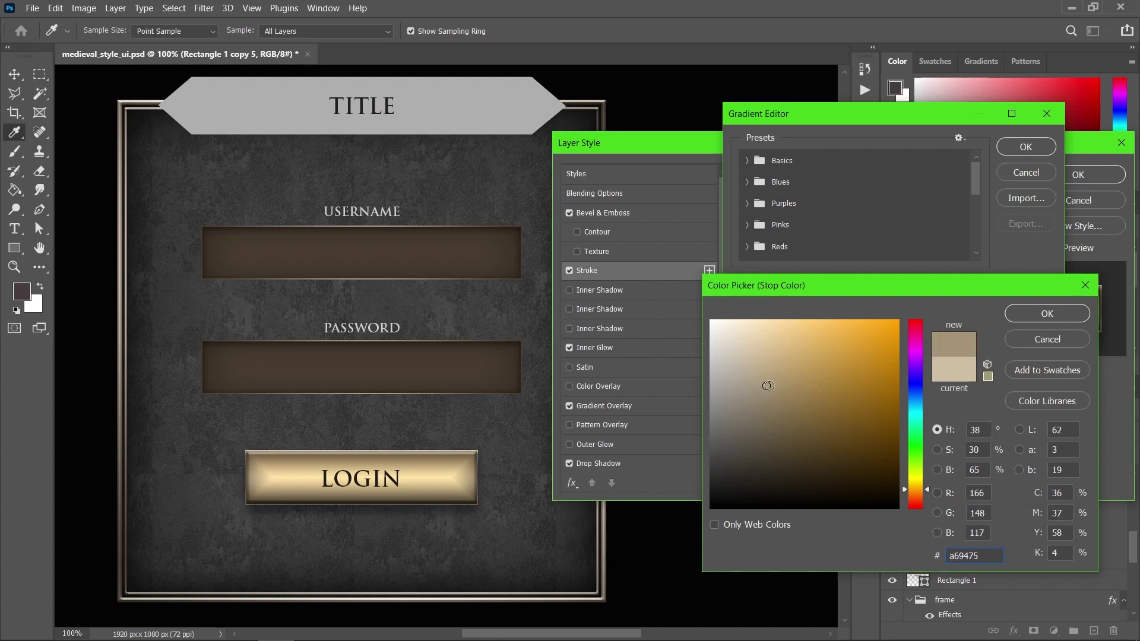
left_click(1050, 308)
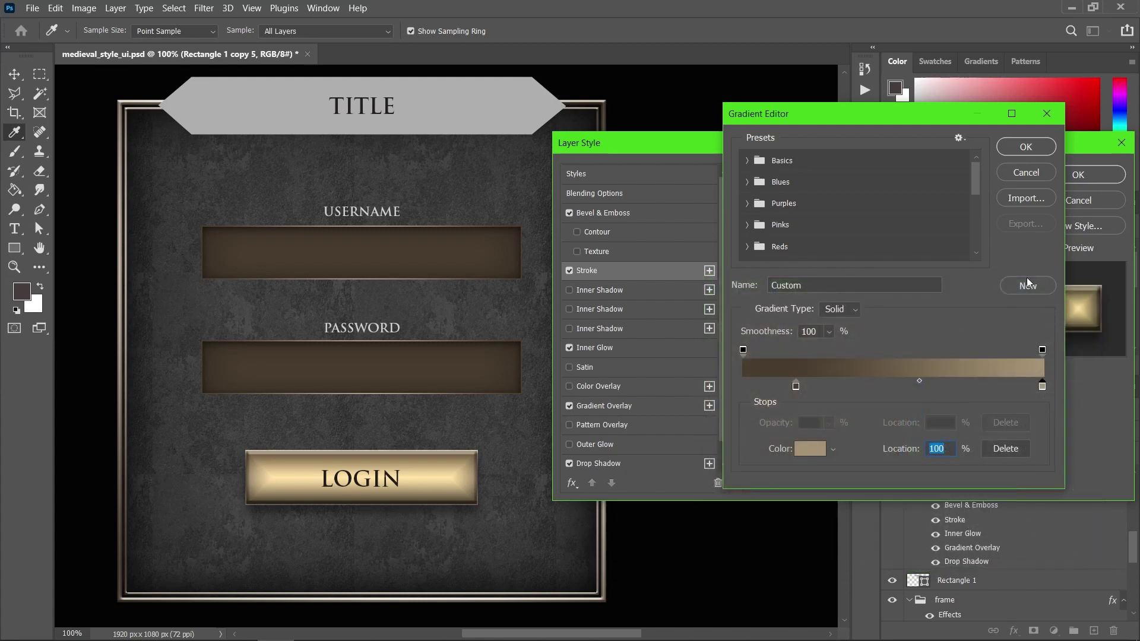
left_click(1027, 147)
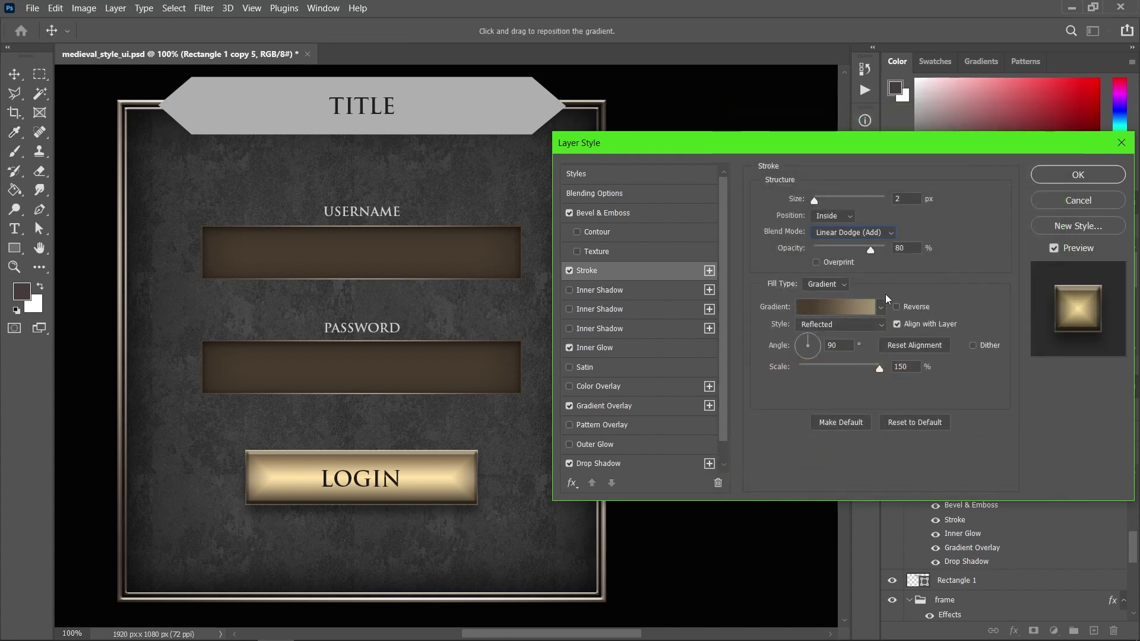
- Reduce the stroke's opacity to a little over 50% and apply the LOGIN button's layer style
left_click(852, 248)
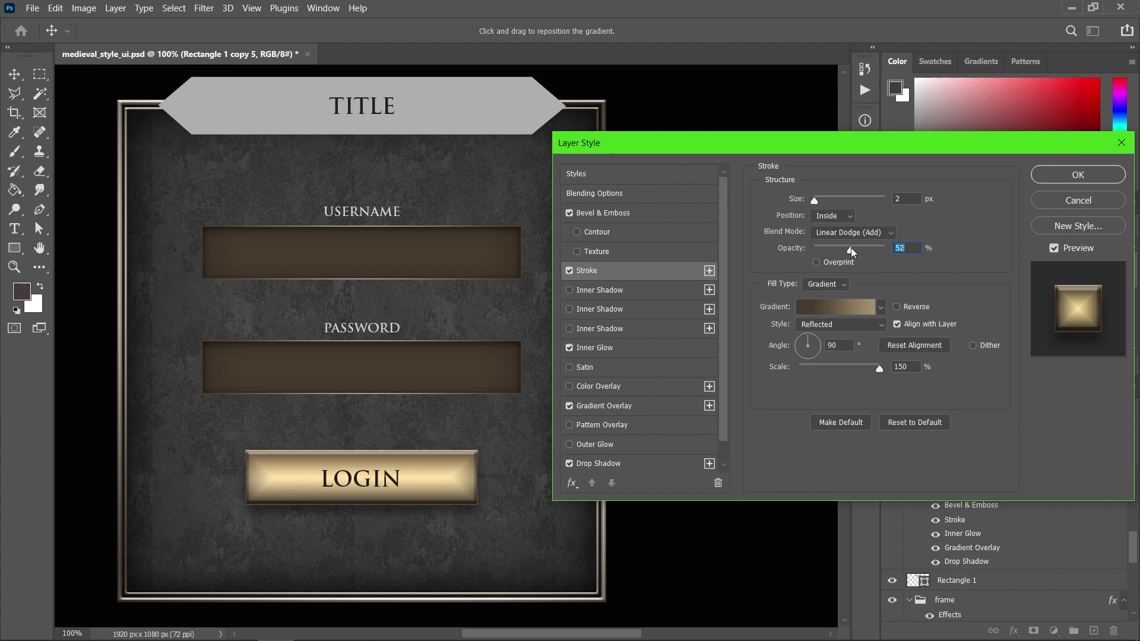
left_click_drag(851, 248, 854, 248)
left_click(1043, 176)
left_click(703, 362)
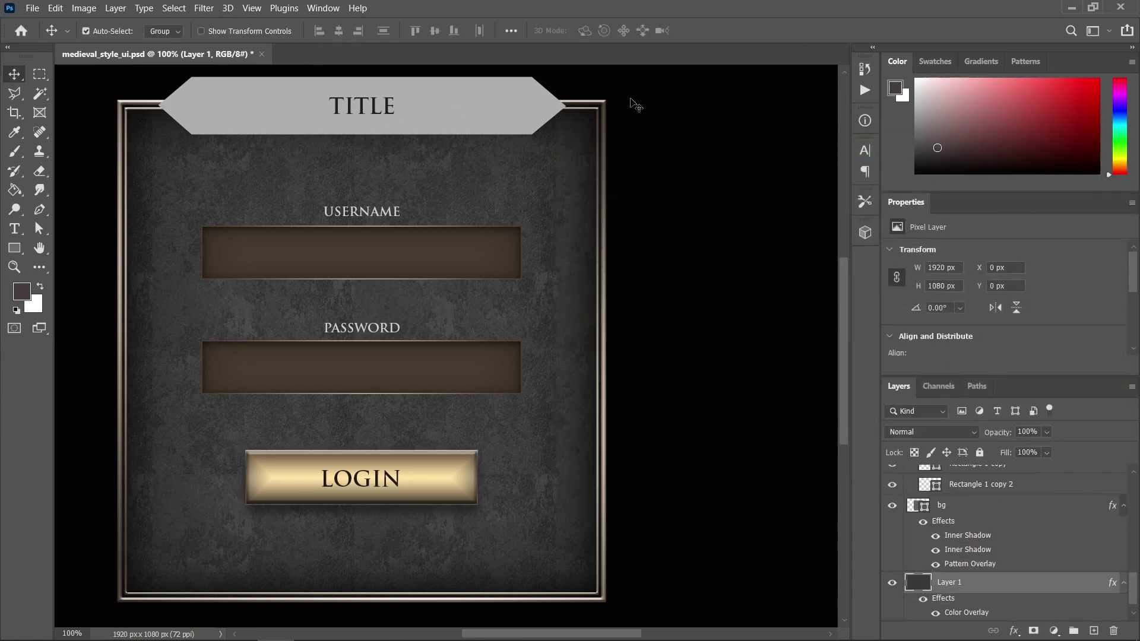
- Add a stone-textured Pattern Overlay in Multiply mode to the title banner shape and set its opacity to 40%
left_click(476, 112)
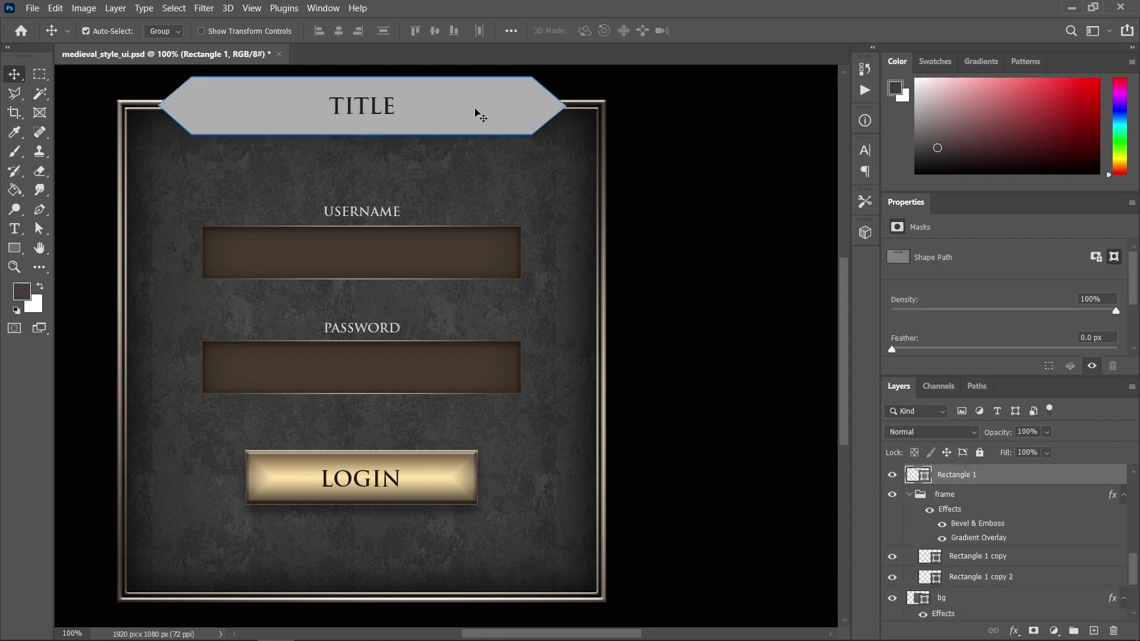
double_click(1031, 477)
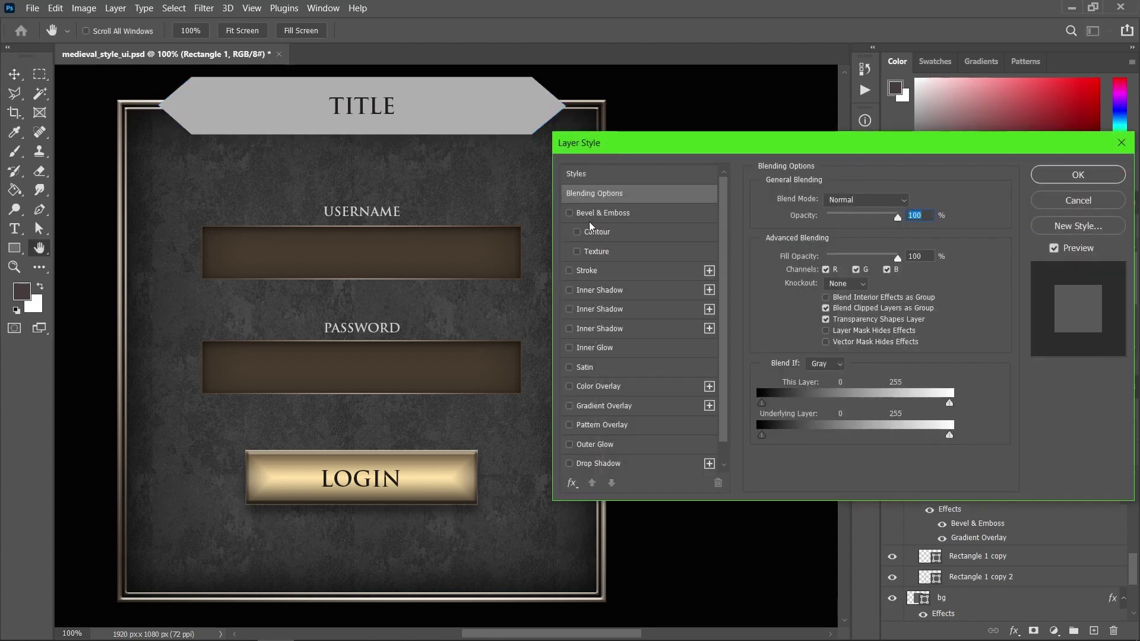
left_click(602, 425)
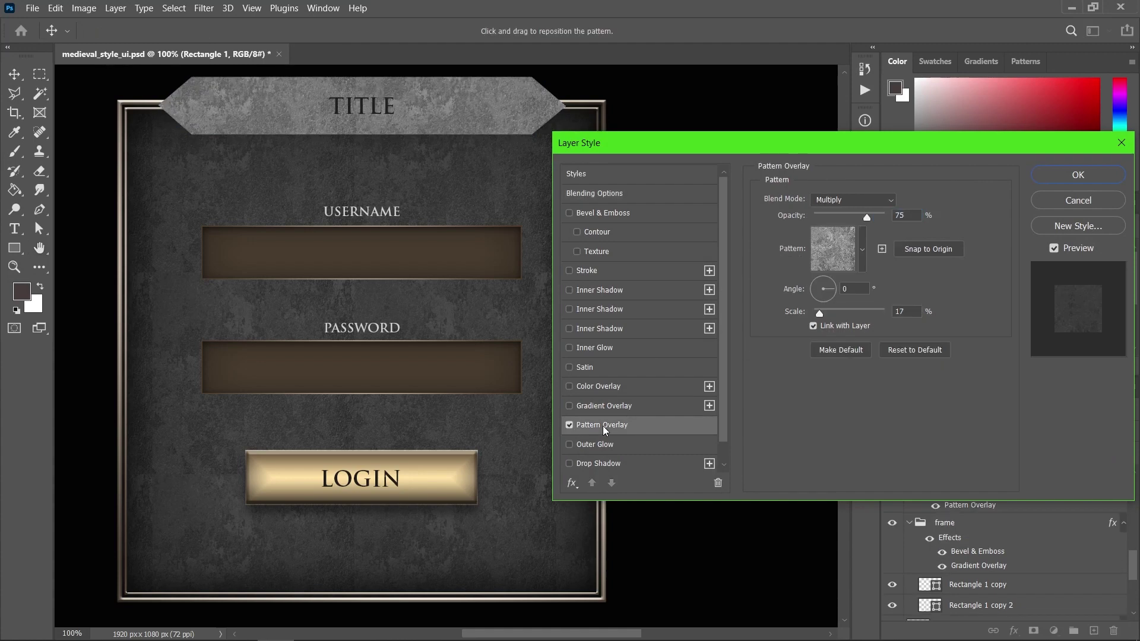
left_click_drag(848, 219, 842, 216)
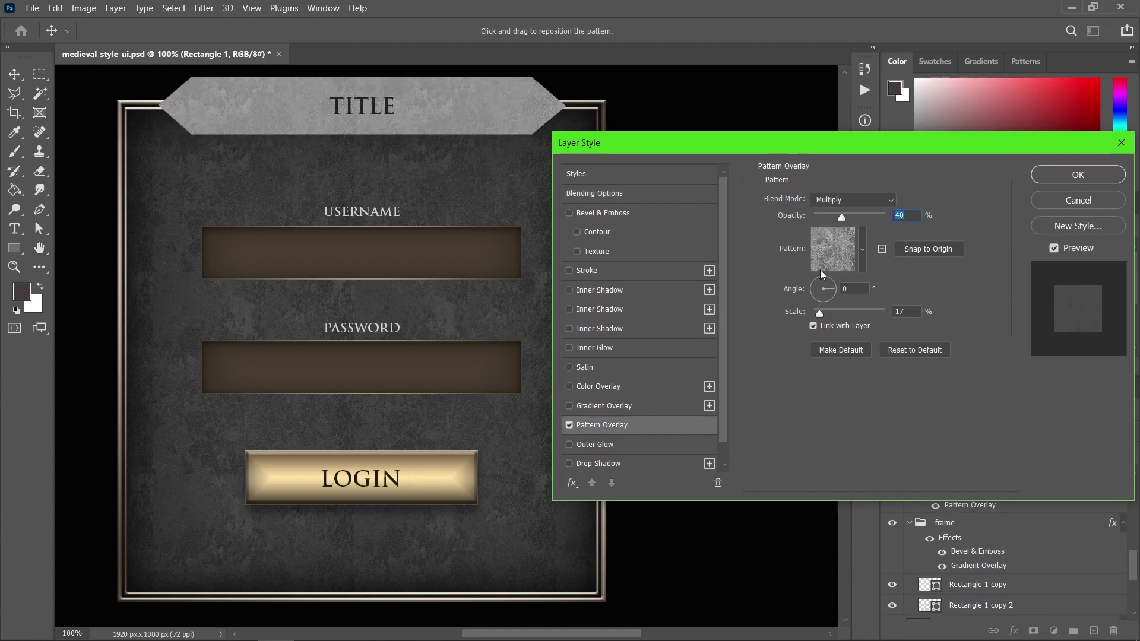
left_click(846, 199)
left_click(846, 199)
- Add a Gradient Overlay to the banner running from the password field's brown to the LOGIN button's light gold at 95% location
left_click(629, 406)
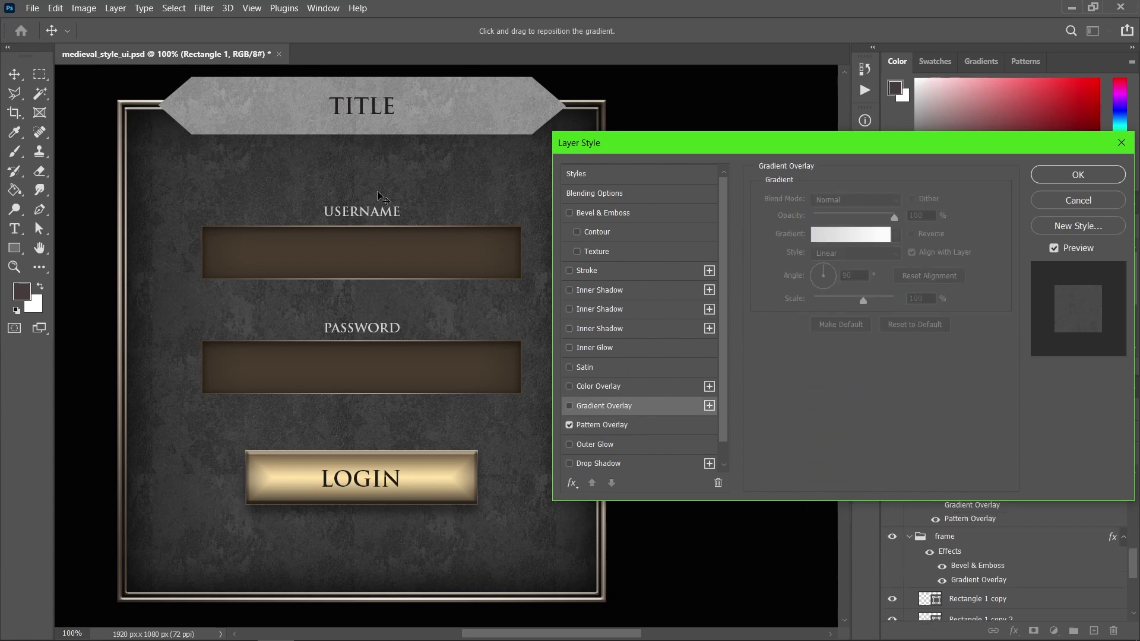
left_click(624, 409)
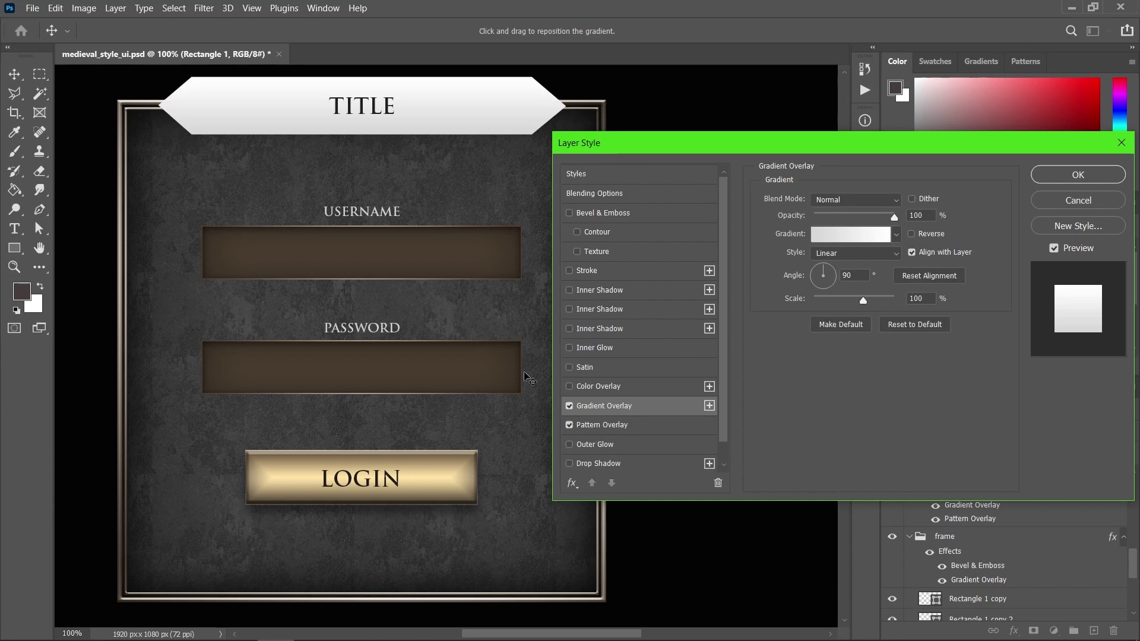
left_click(846, 233)
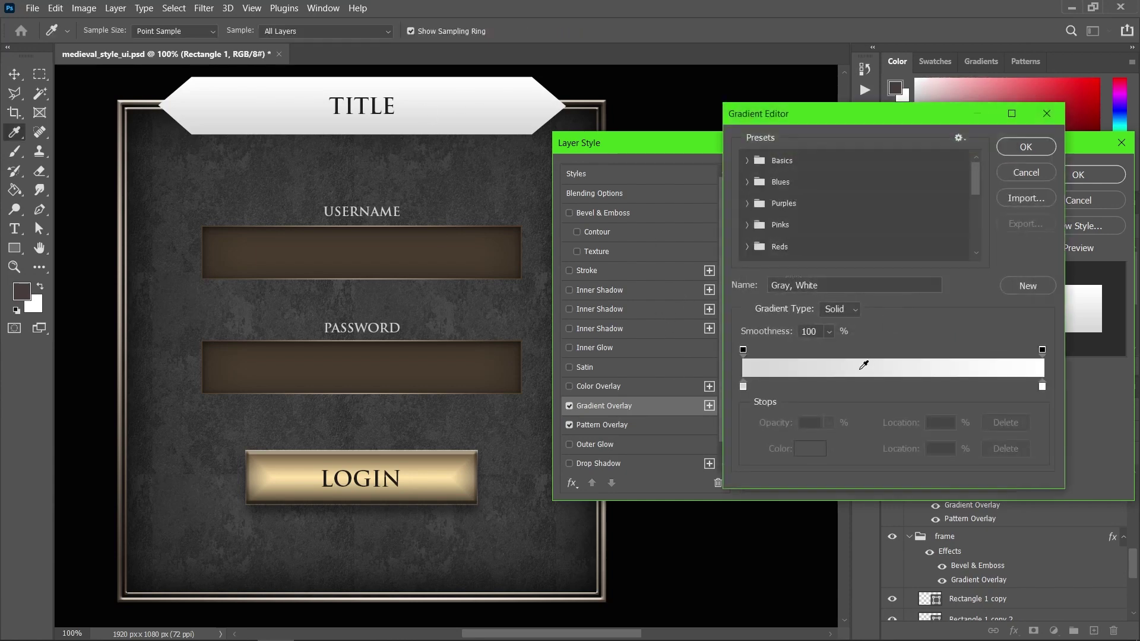
left_click(742, 387)
left_click(460, 367)
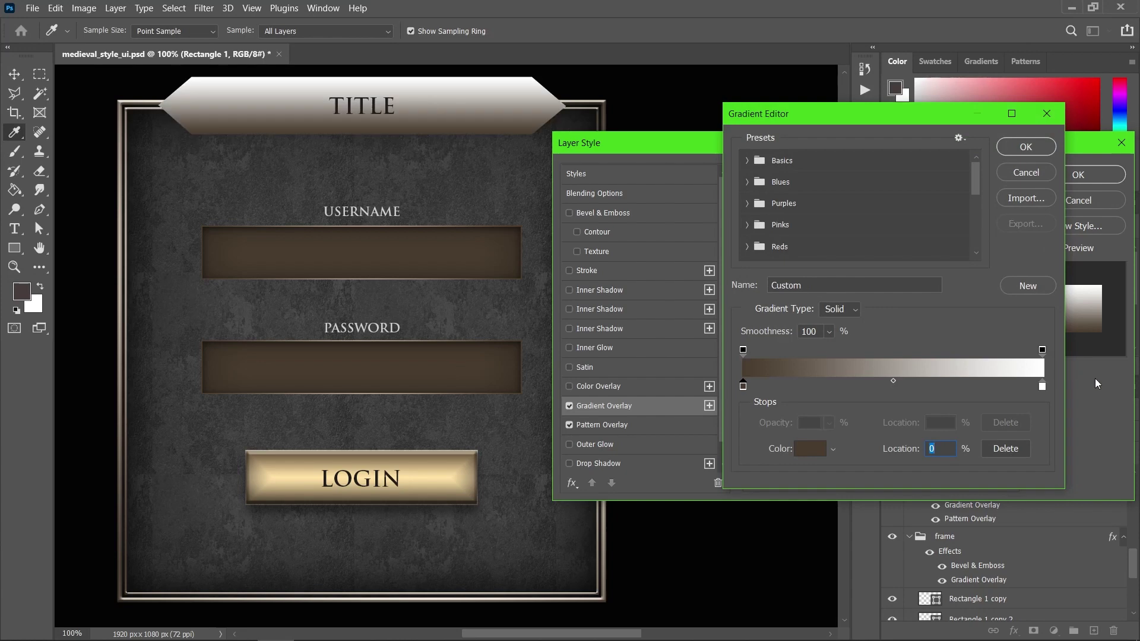
left_click_drag(1042, 386, 1027, 386)
left_click(444, 470)
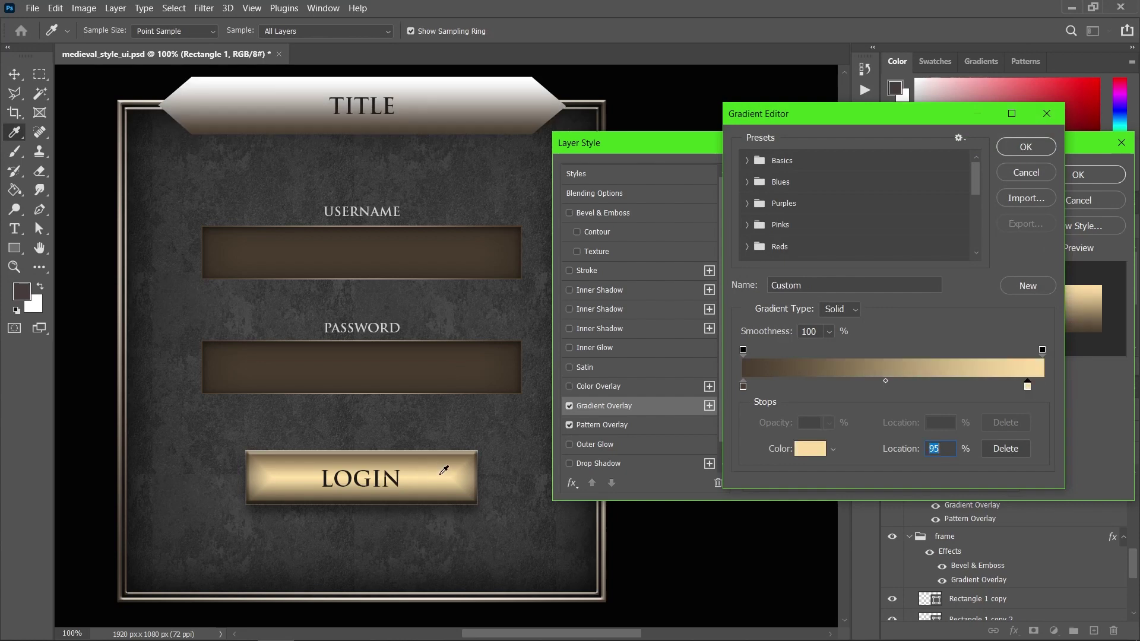
left_click(1023, 148)
- Set the banner's Gradient Overlay to Soft Light blend mode with 100% opacity
left_click_drag(865, 215, 876, 219)
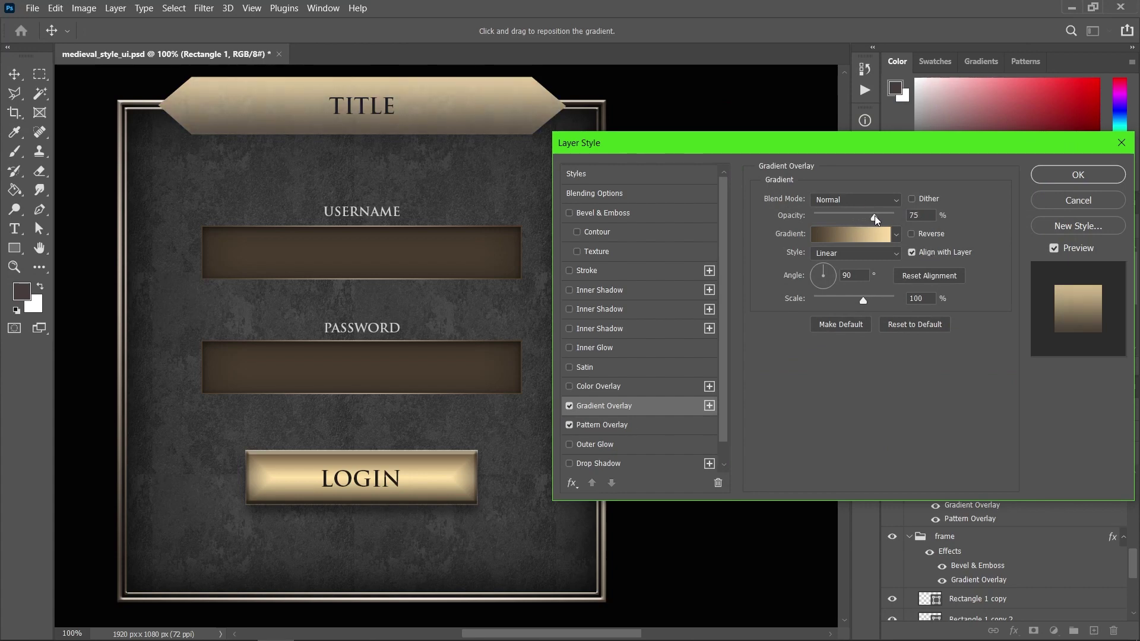
left_click(858, 198)
left_click(855, 216)
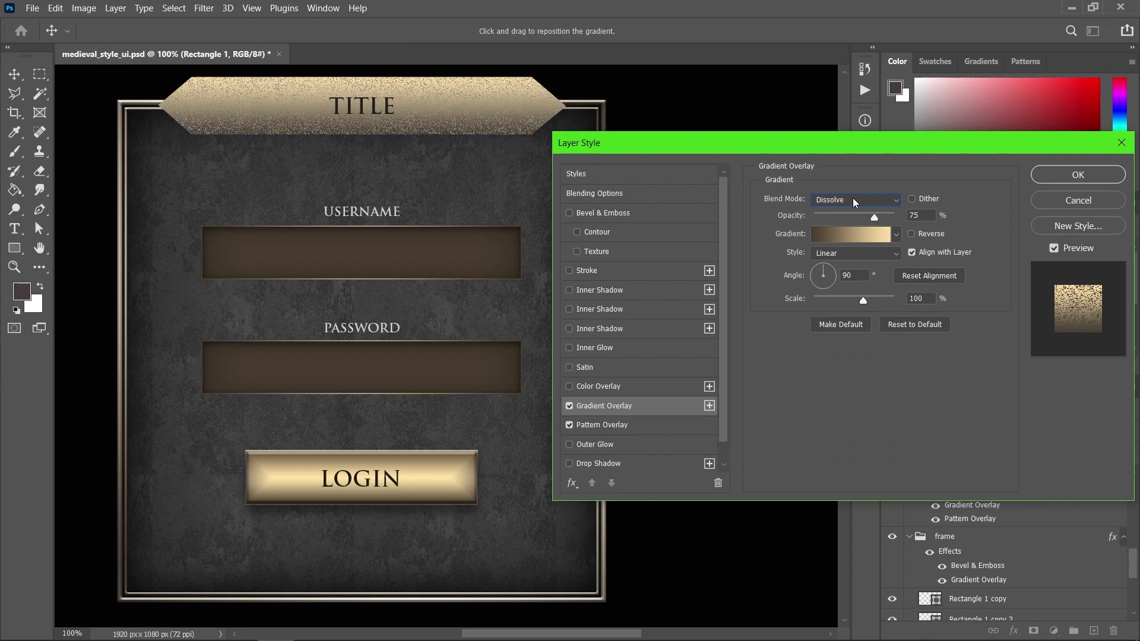
key("Down")
key("Down")
key("Down")
key("Down")
key("Down")
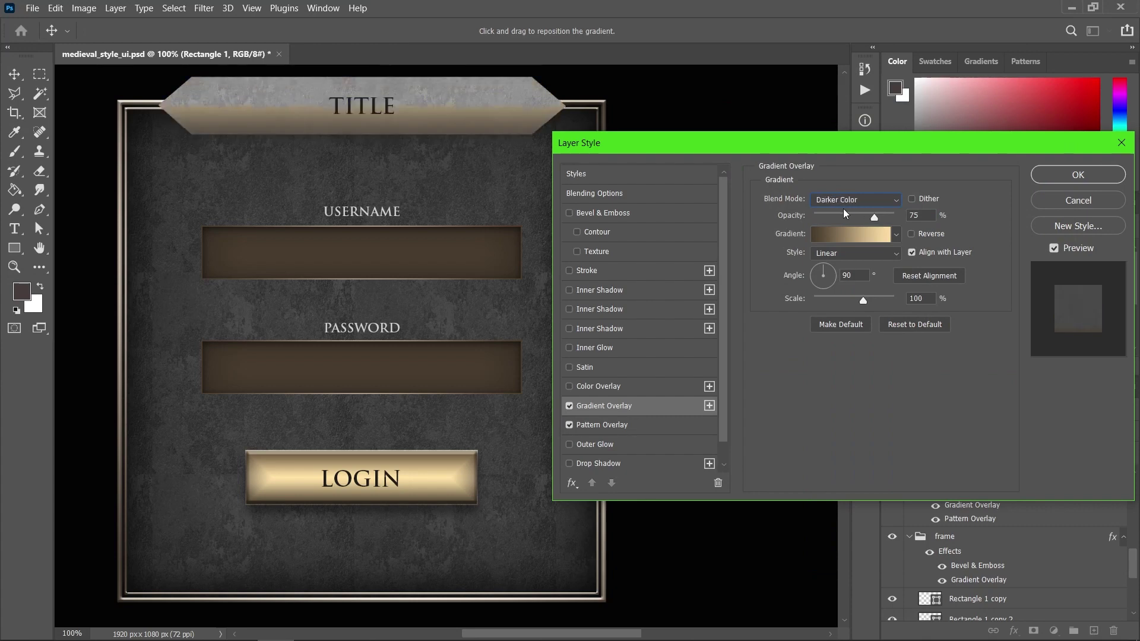
key("Down")
key("Down")
key("Down")
key("Up")
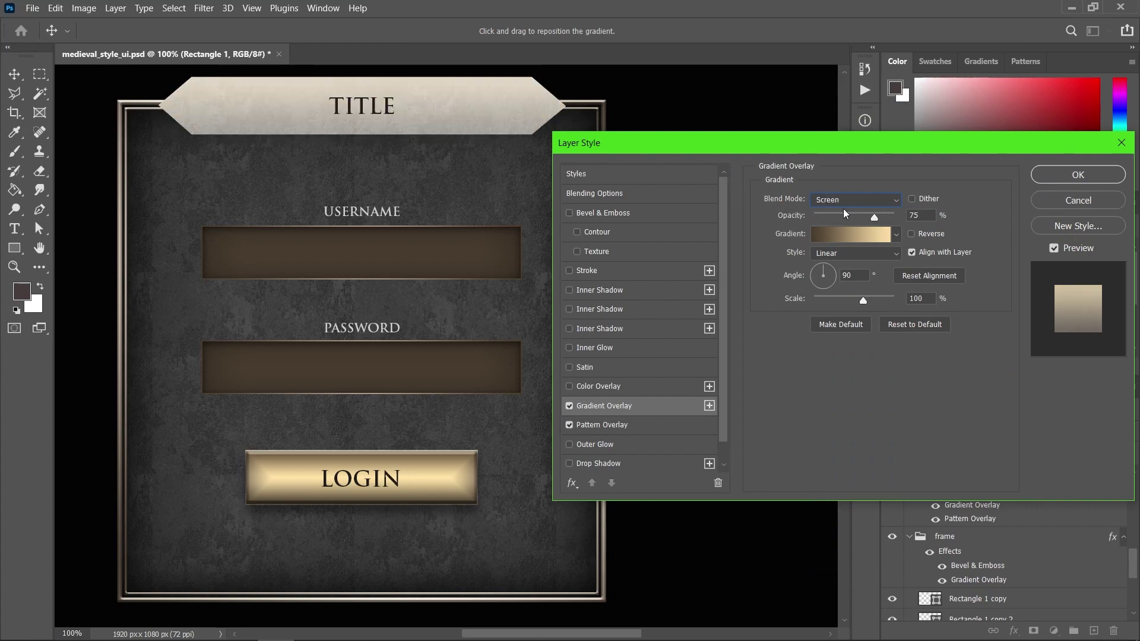
key("Down")
key("Down")
key("Down")
key("Down")
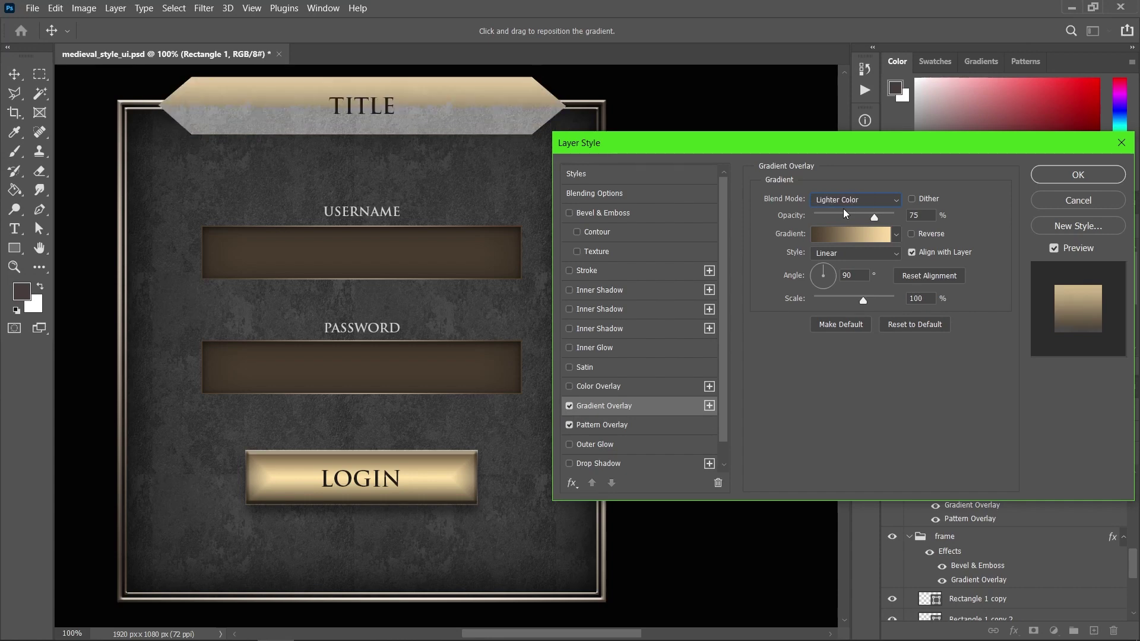
key("Down")
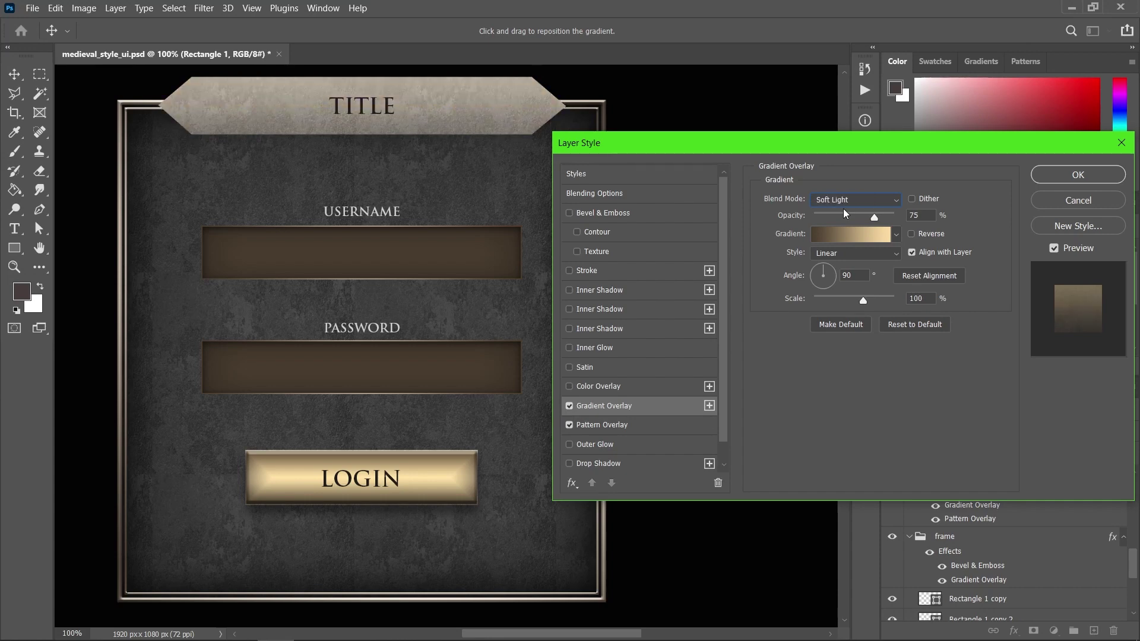
left_click_drag(888, 217, 900, 218)
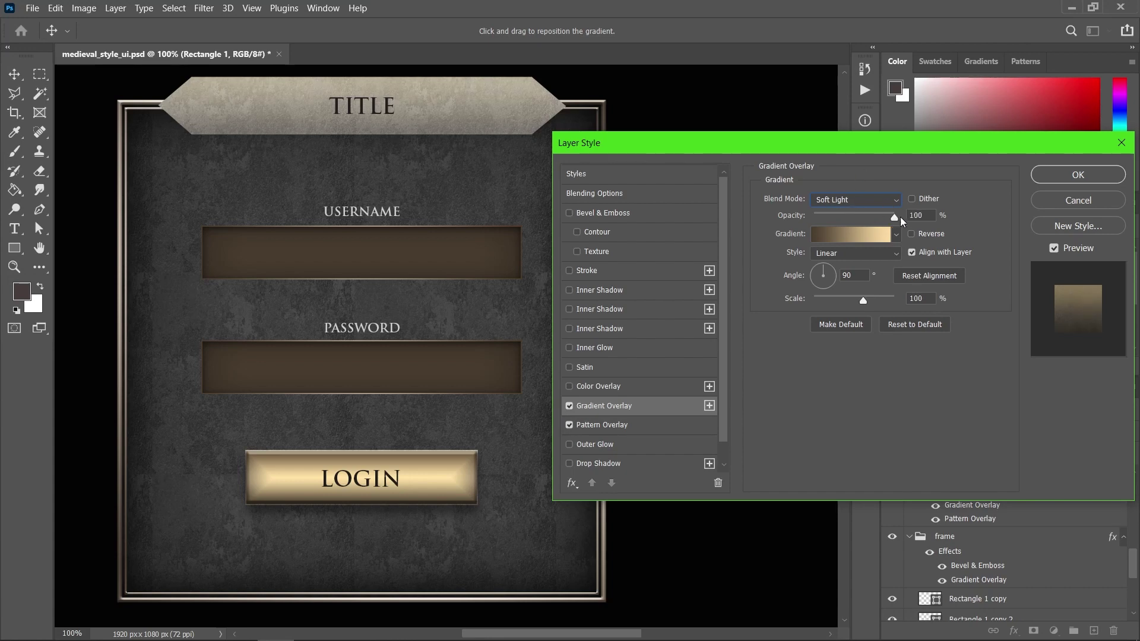
left_click(912, 214)
- Add Bevel & Emboss to the banner with 667% depth, 8 px size, 79% highlight opacity and 63% shadow opacity
left_click(612, 214)
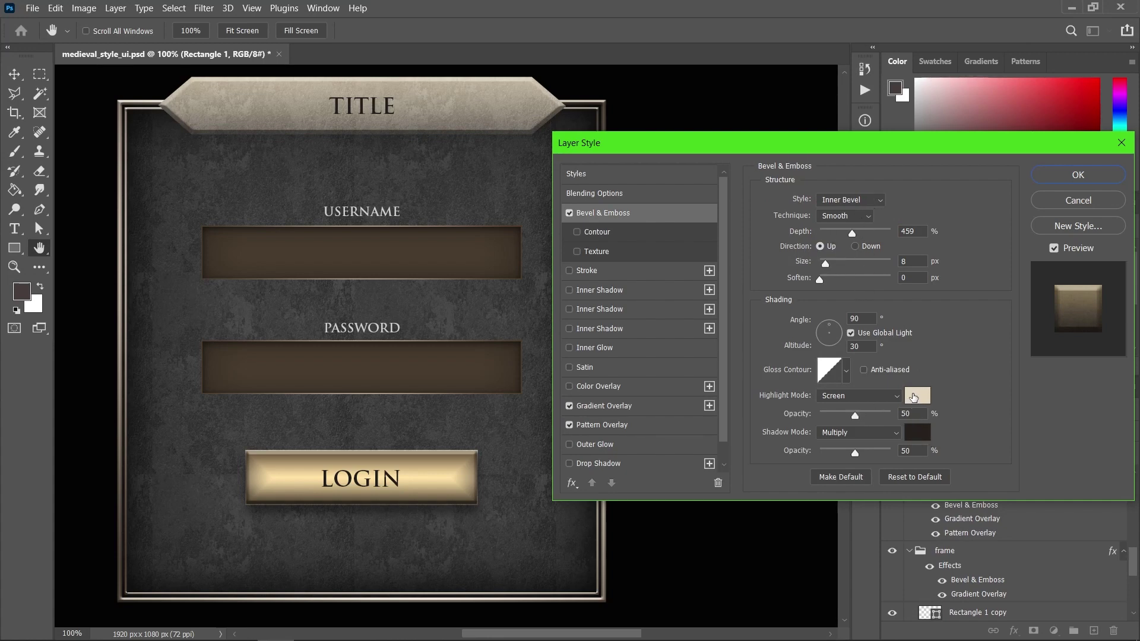
left_click_drag(855, 233, 867, 236)
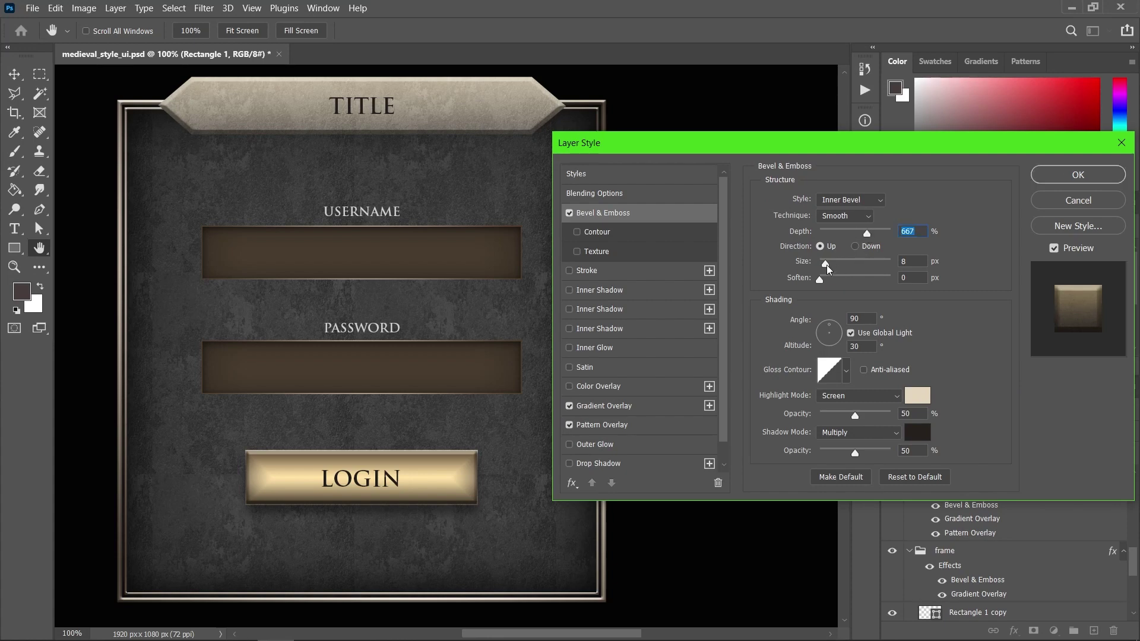
left_click(825, 264)
left_click_drag(878, 415, 876, 418)
left_click_drag(855, 455, 863, 455)
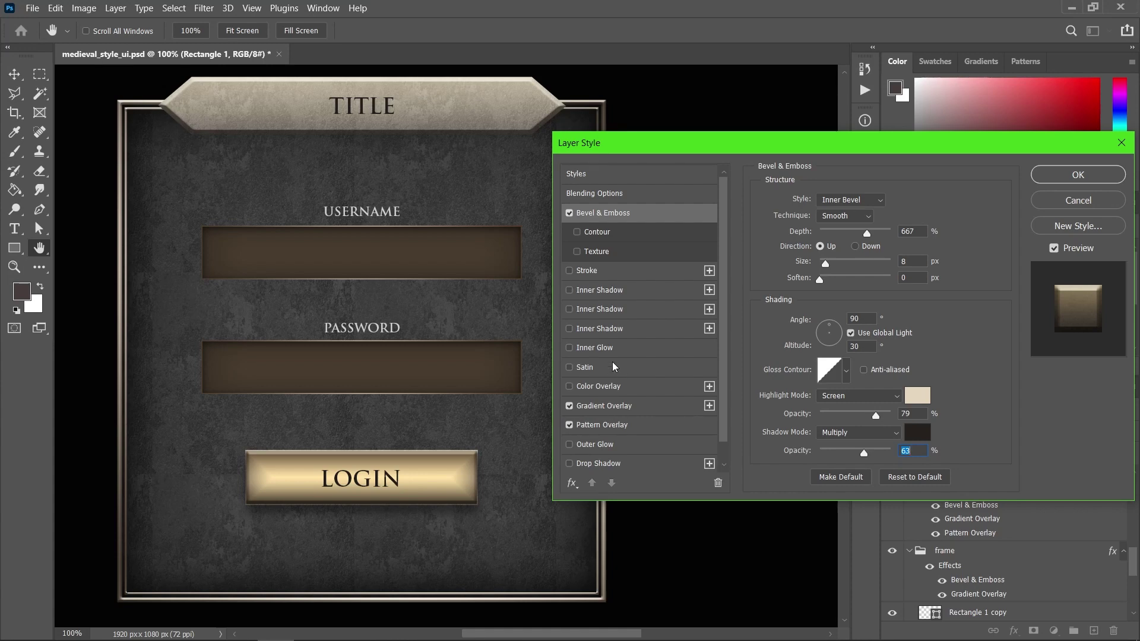
- Add an Inner Shadow to the title banner and set its size to 59 px
left_click(624, 289)
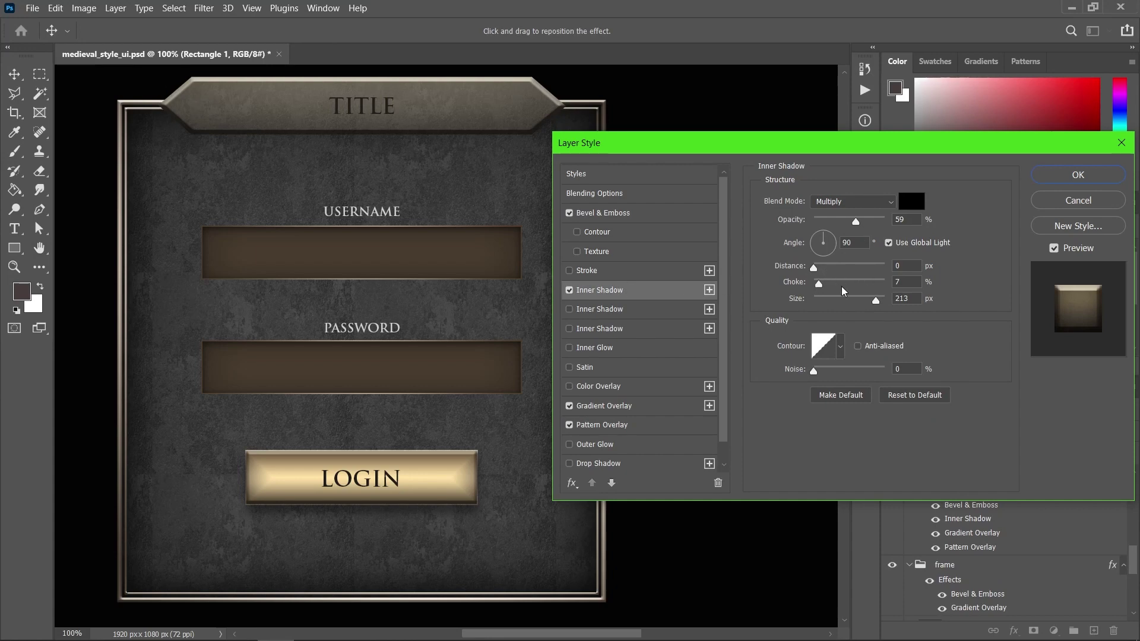
left_click_drag(844, 299, 837, 307)
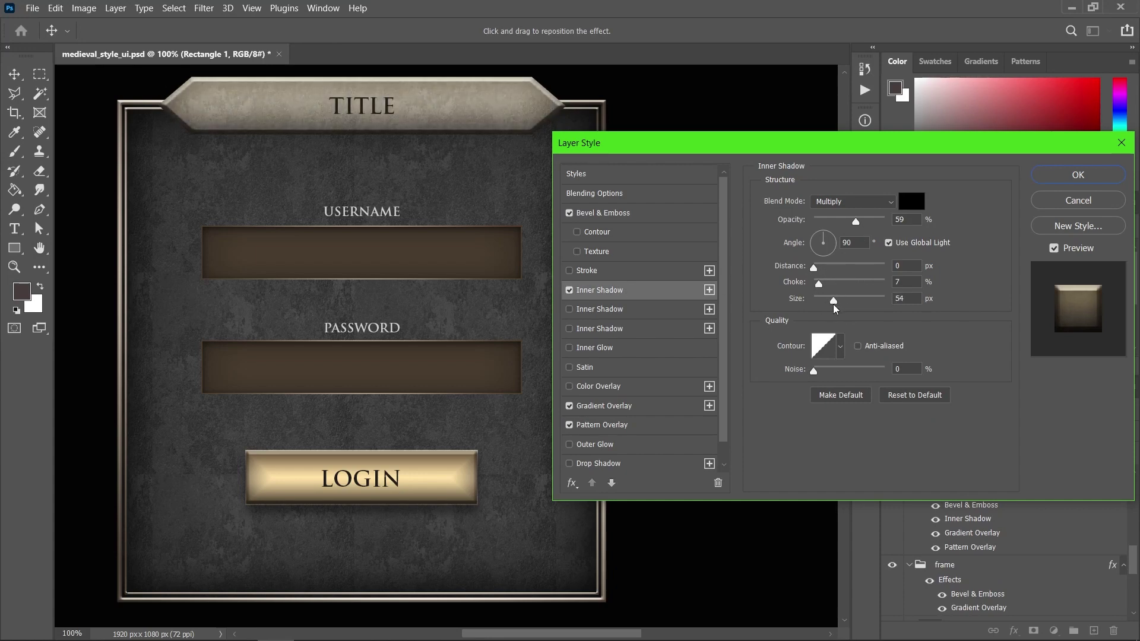
left_click_drag(837, 306, 836, 306)
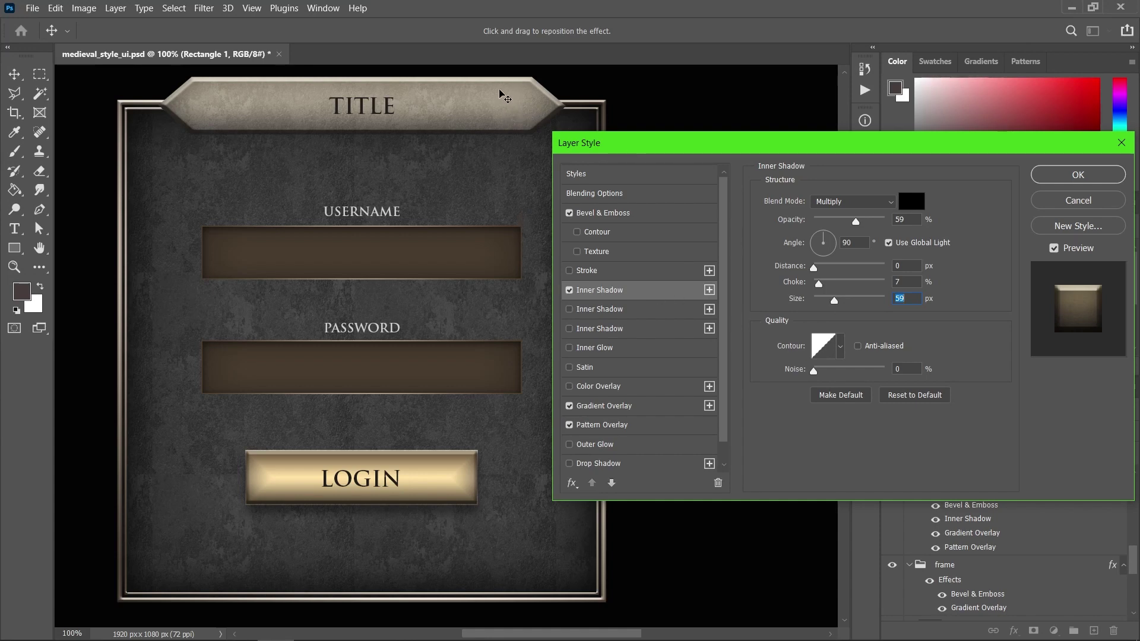
- Add a Drop Shadow to the banner with 38% opacity and 16 px size, fine-tune its distance, and apply the layer style
left_click(610, 466)
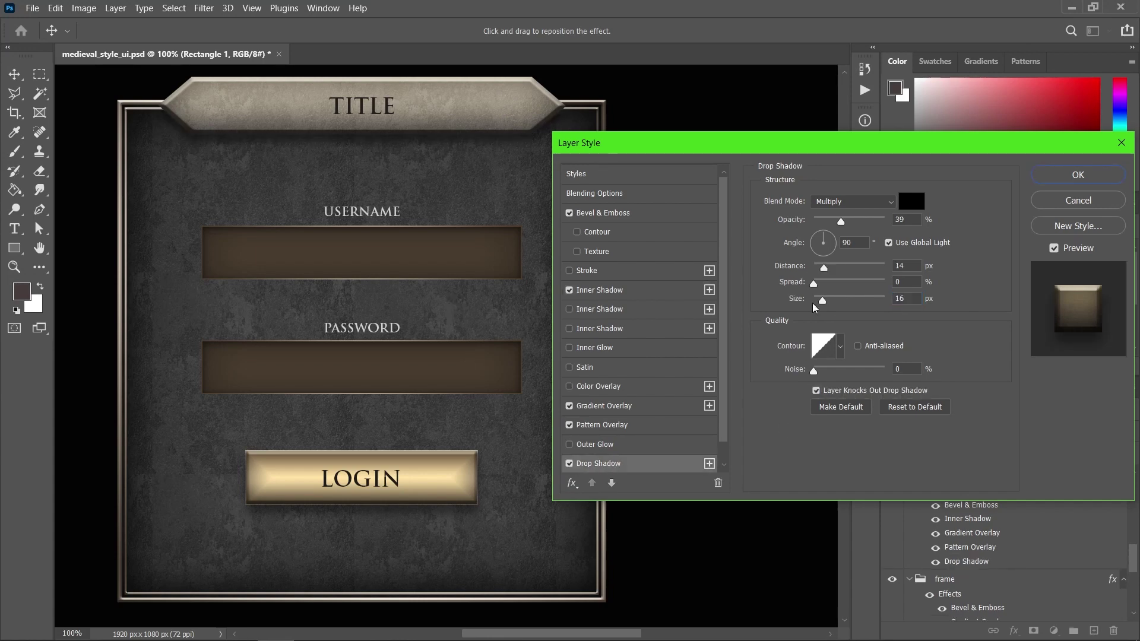
left_click_drag(834, 306, 822, 300)
mouse_move(841, 222)
left_mouse_down()
mouse_move(829, 222)
mouse_move(839, 222)
left_mouse_up()
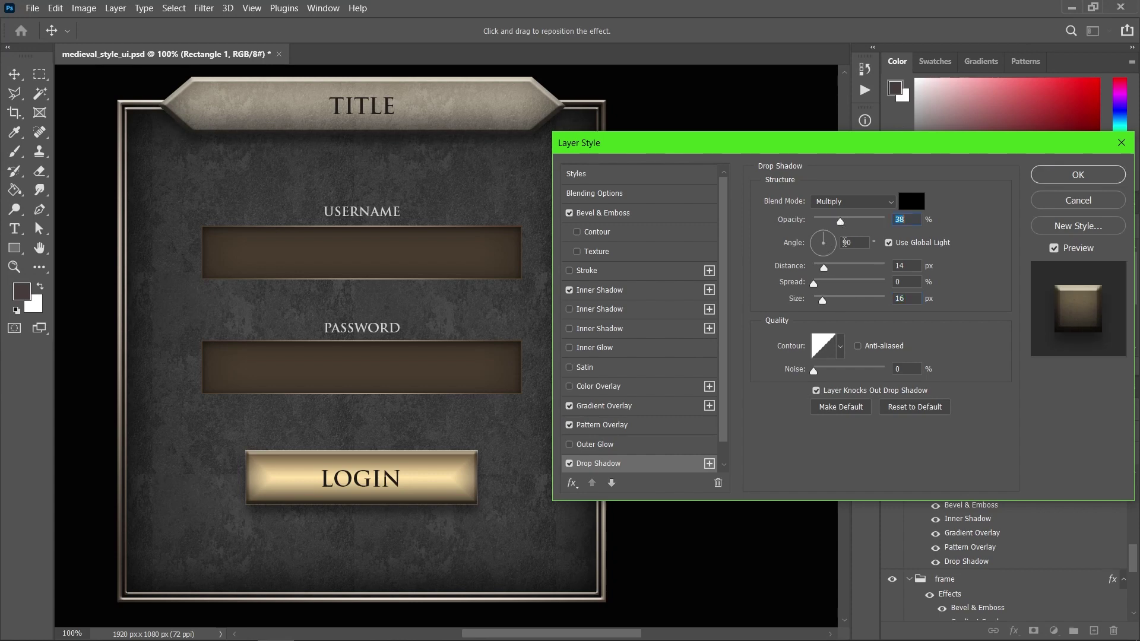
mouse_move(824, 267)
left_mouse_down()
mouse_move(850, 266)
mouse_move(825, 266)
left_mouse_up()
left_click(1060, 176)
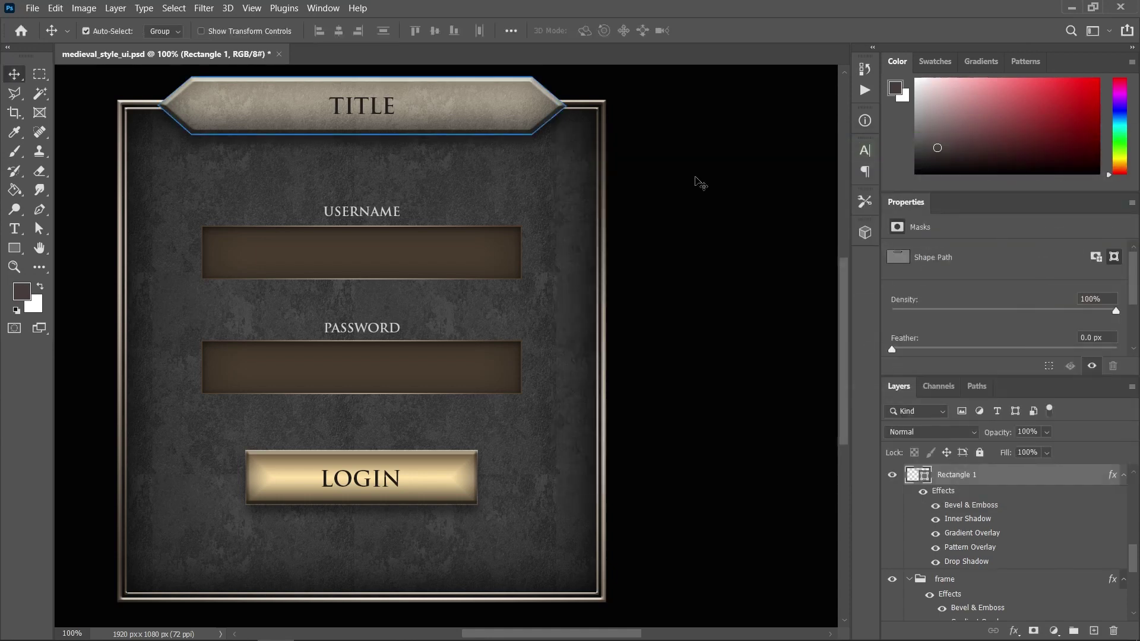
left_click(699, 185)
- Recolor the USERNAME and PASSWORD labels to the beige gray b3aa9a
left_click(379, 214)
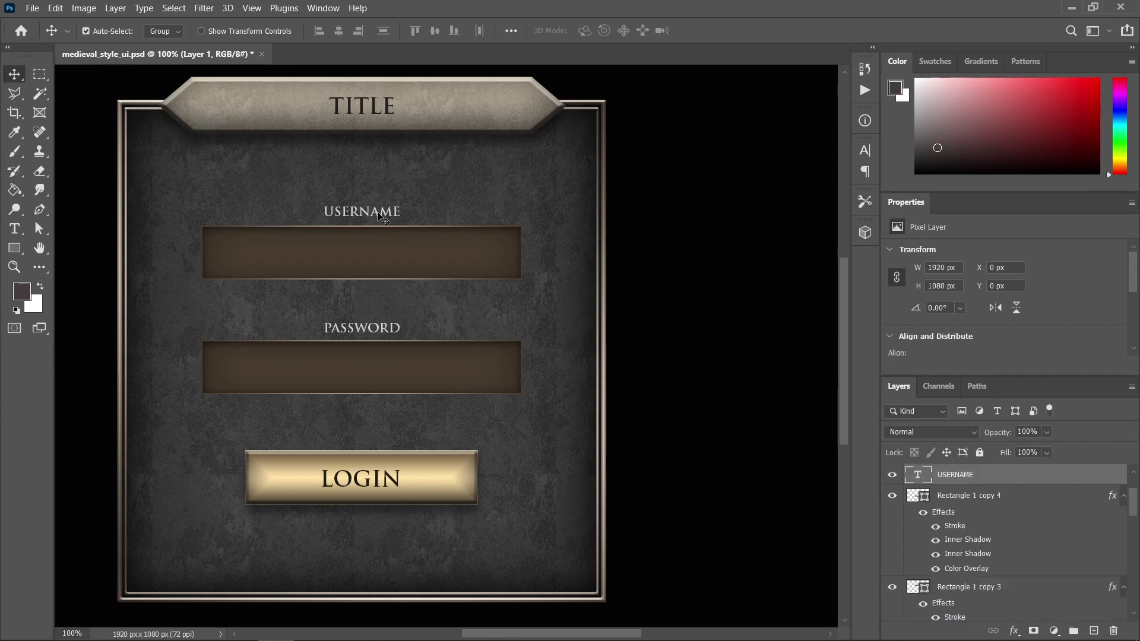
left_click(367, 325, "shift")
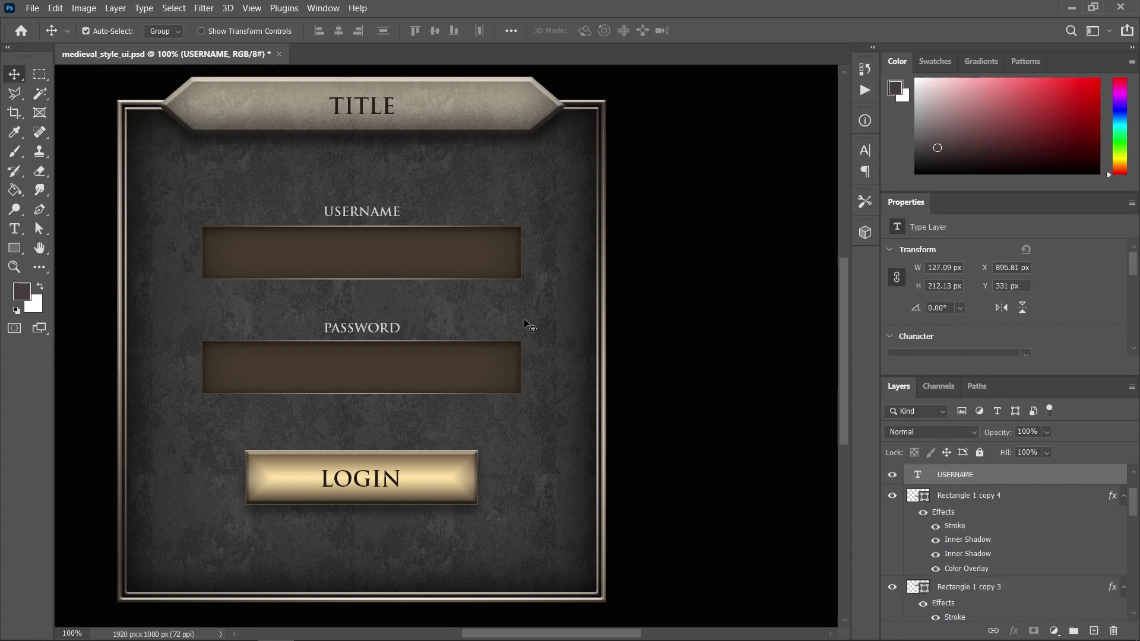
left_click_drag(1135, 268, 1135, 297)
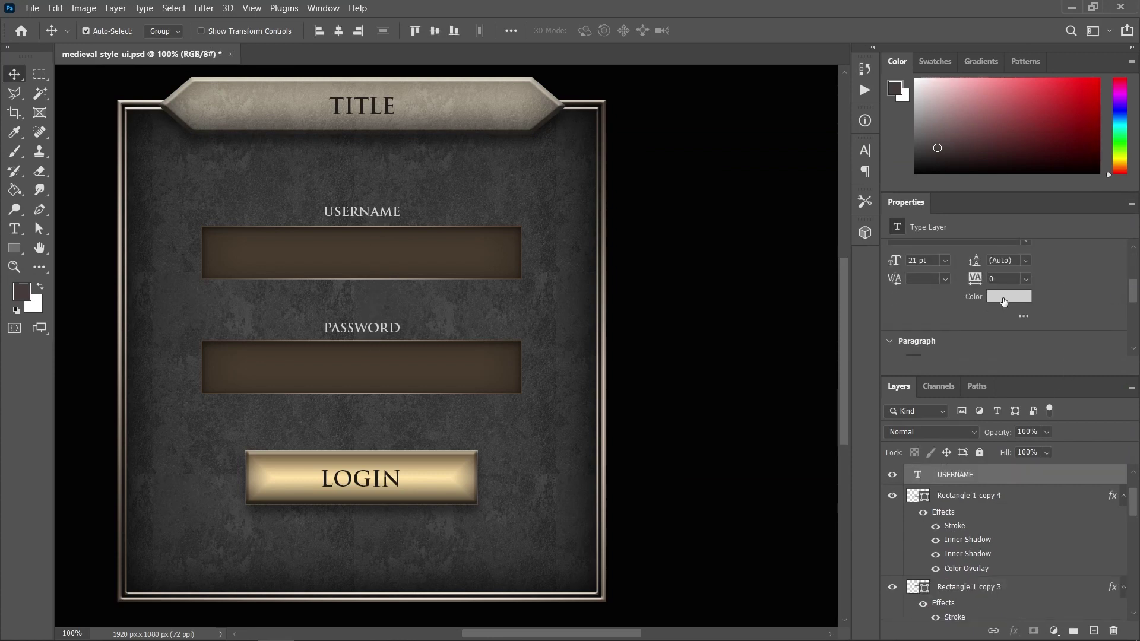
left_click(1003, 300)
left_click(444, 466)
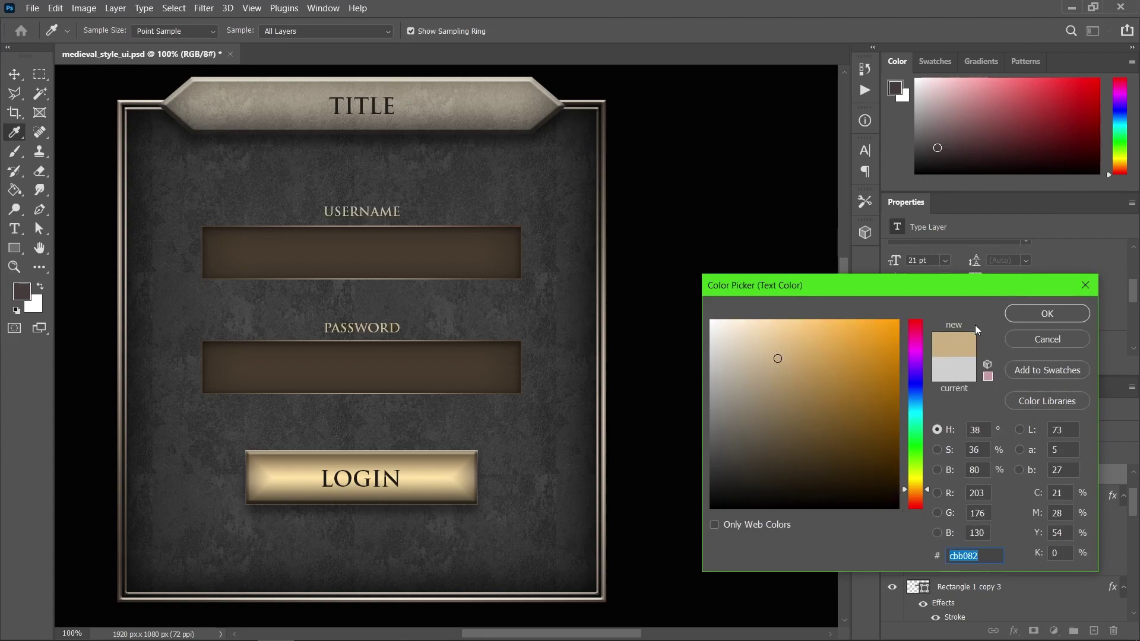
left_click_drag(777, 358, 751, 365)
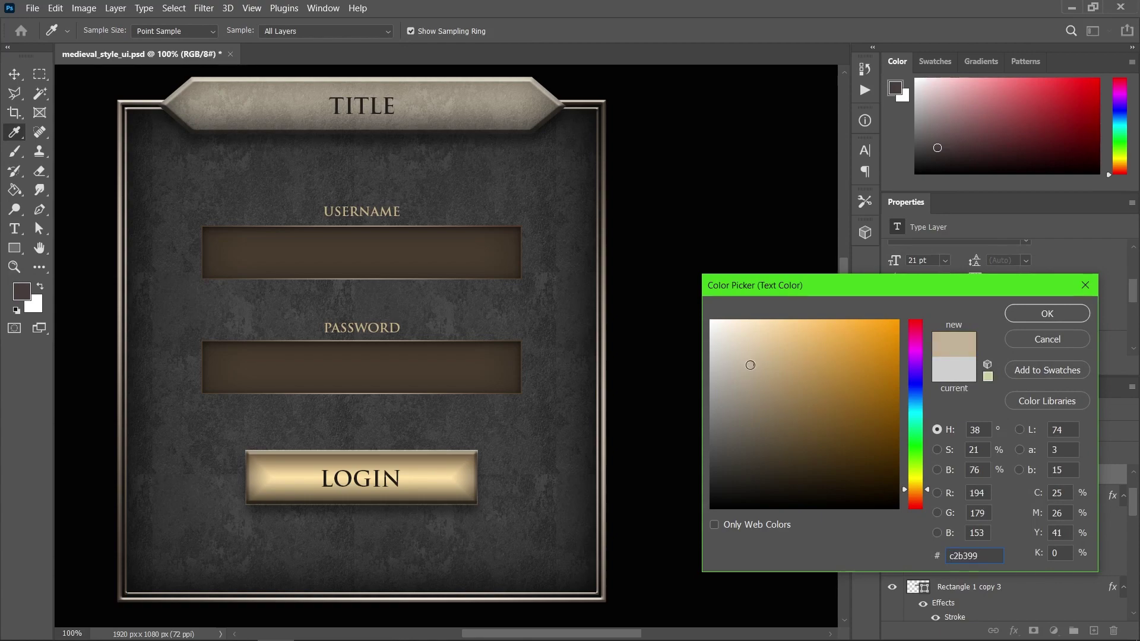
left_click_drag(750, 365, 739, 376)
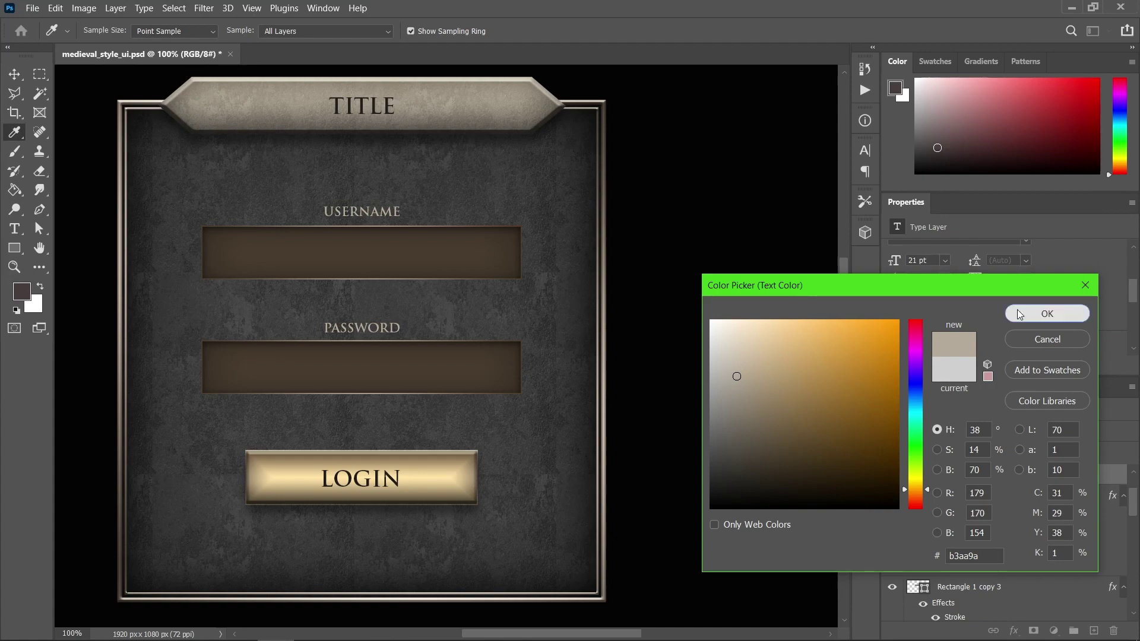
left_click(1016, 310)
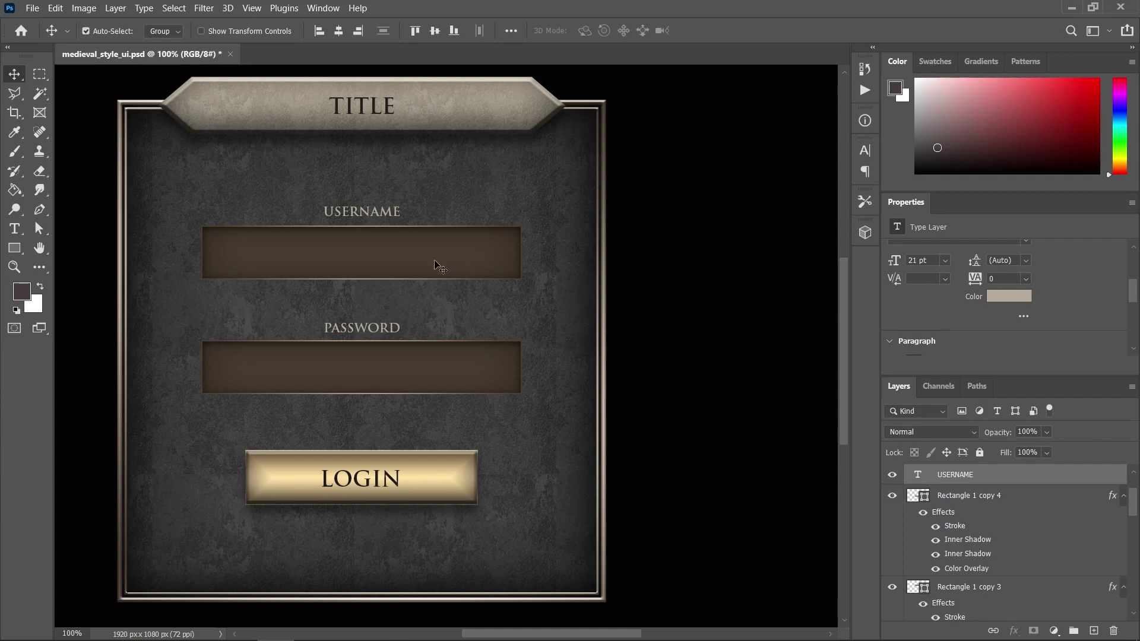
- Strengthen the username field's tighter Inner Shadow to 100% opacity, 18% choke and 24 px size
left_click(466, 257)
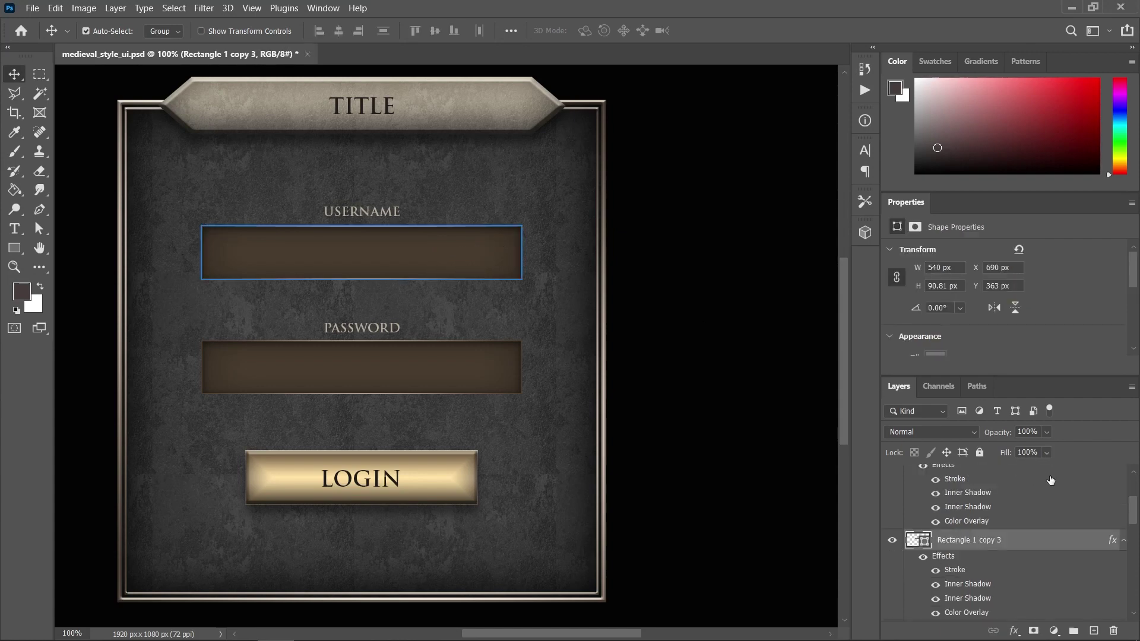
double_click(1065, 545)
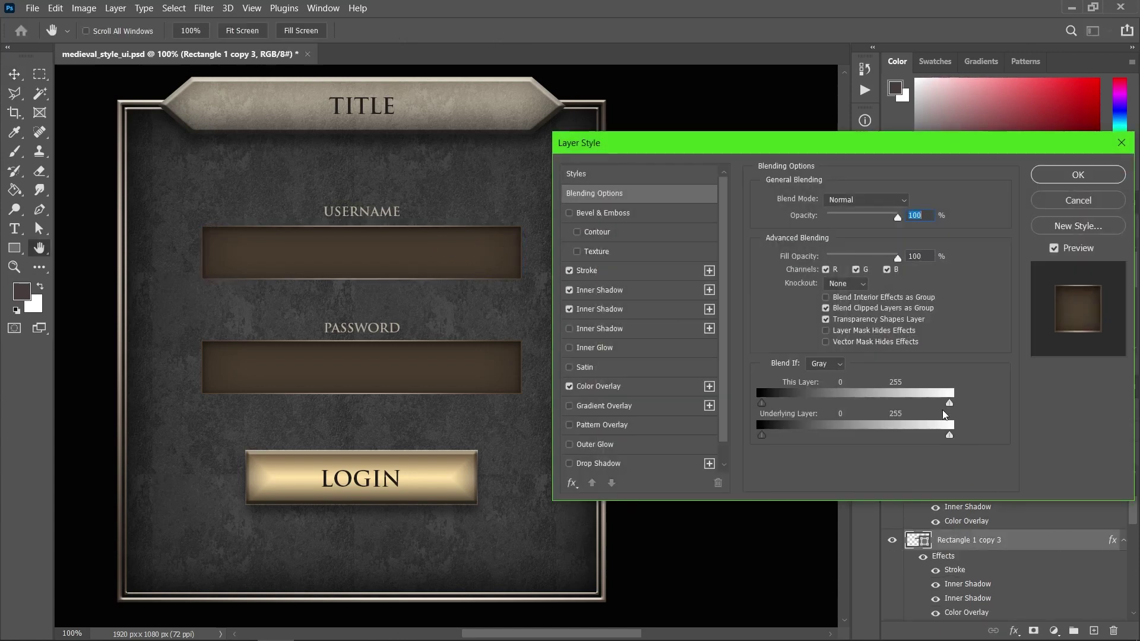
left_click(630, 311)
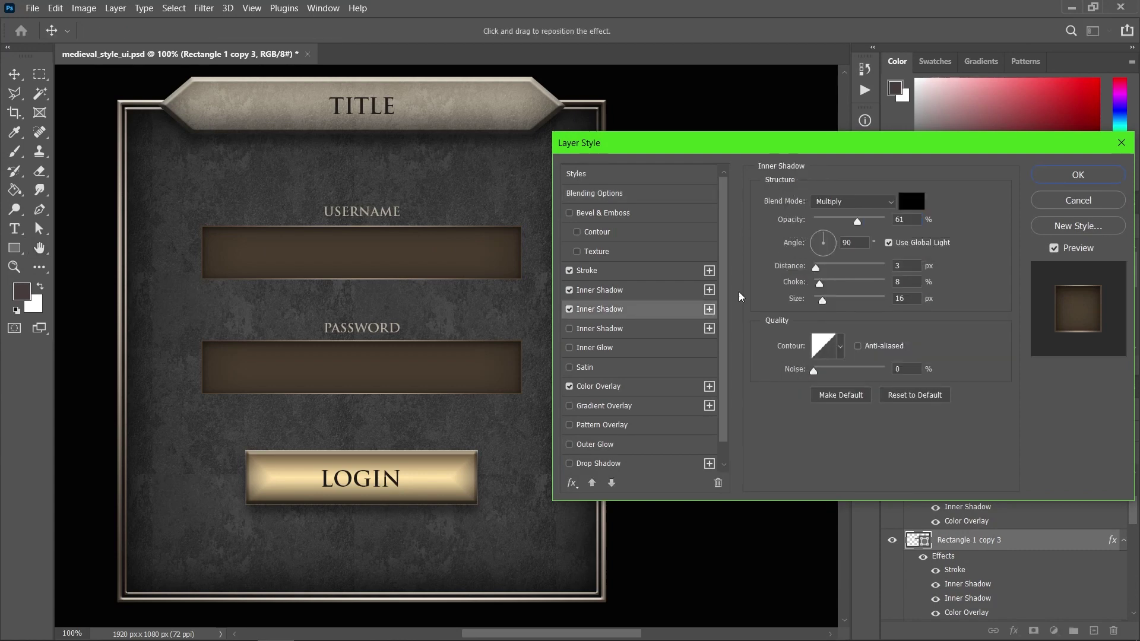
left_click_drag(868, 223, 899, 215)
left_click_drag(819, 283, 824, 304)
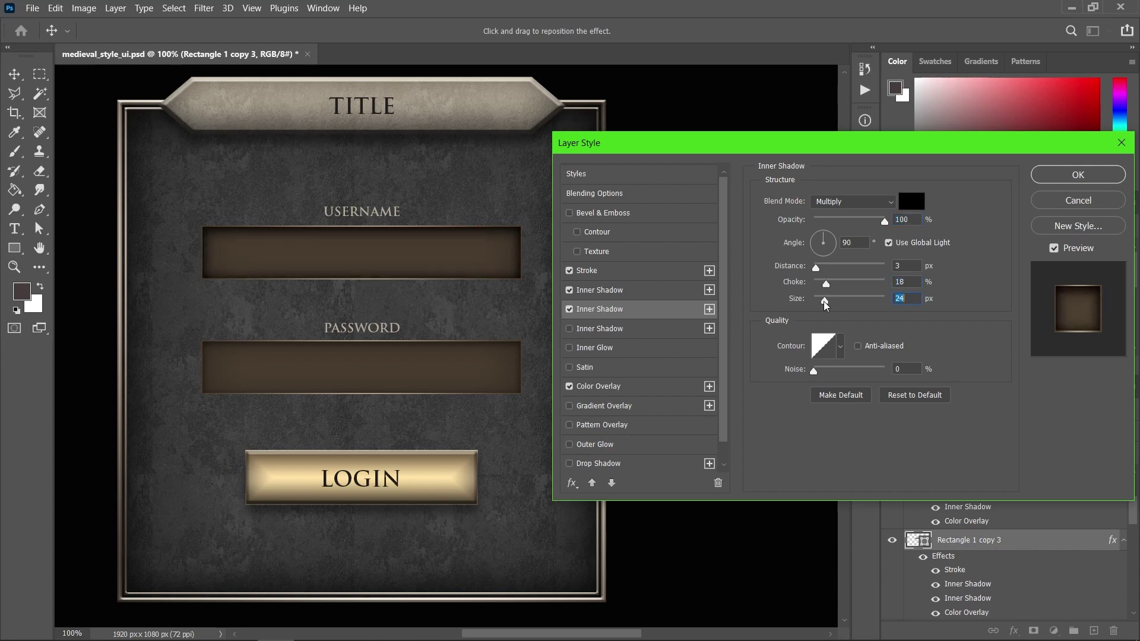
- Set the username field's wider Inner Shadow to 88% opacity and 84 px size
left_click(608, 291)
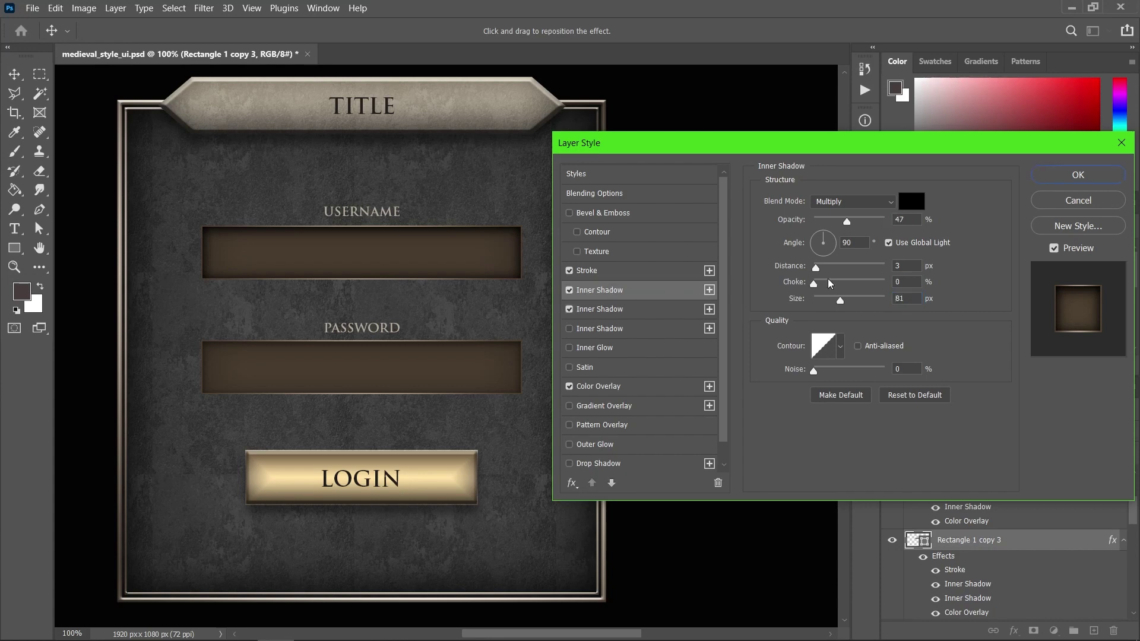
left_click_drag(861, 226, 875, 222)
left_click_drag(849, 301, 842, 299)
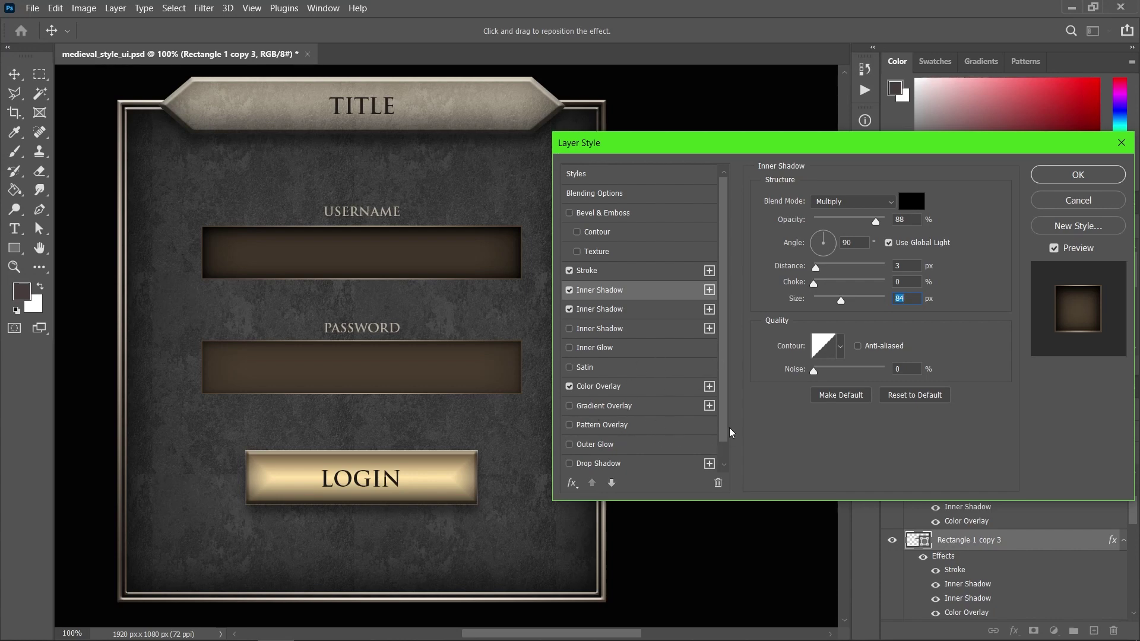
- Try darker, less saturated tones for the username field's Color Overlay, settle on 443e36, and apply the layer style
left_click(626, 387)
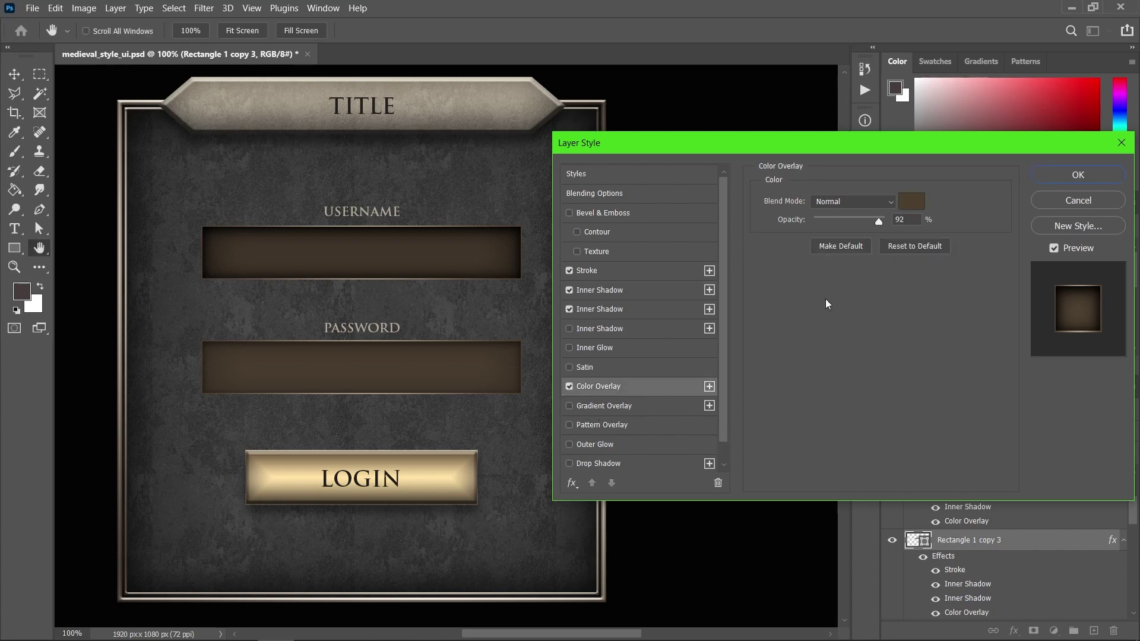
left_click(910, 202)
left_click(754, 409)
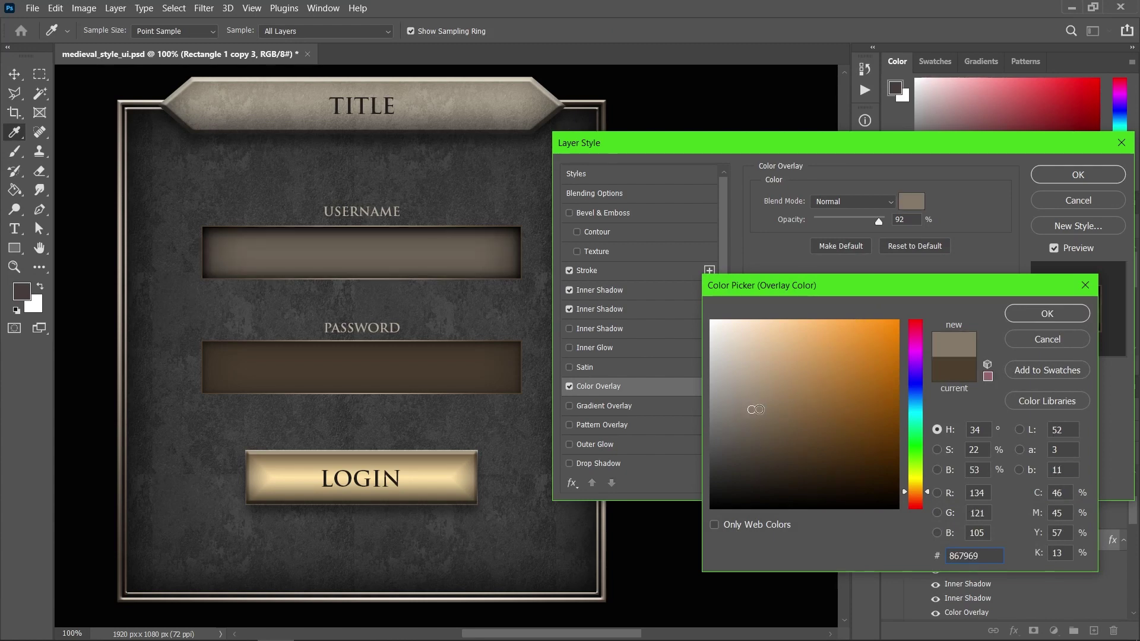
left_click(763, 431)
left_click(737, 410)
left_click(734, 457)
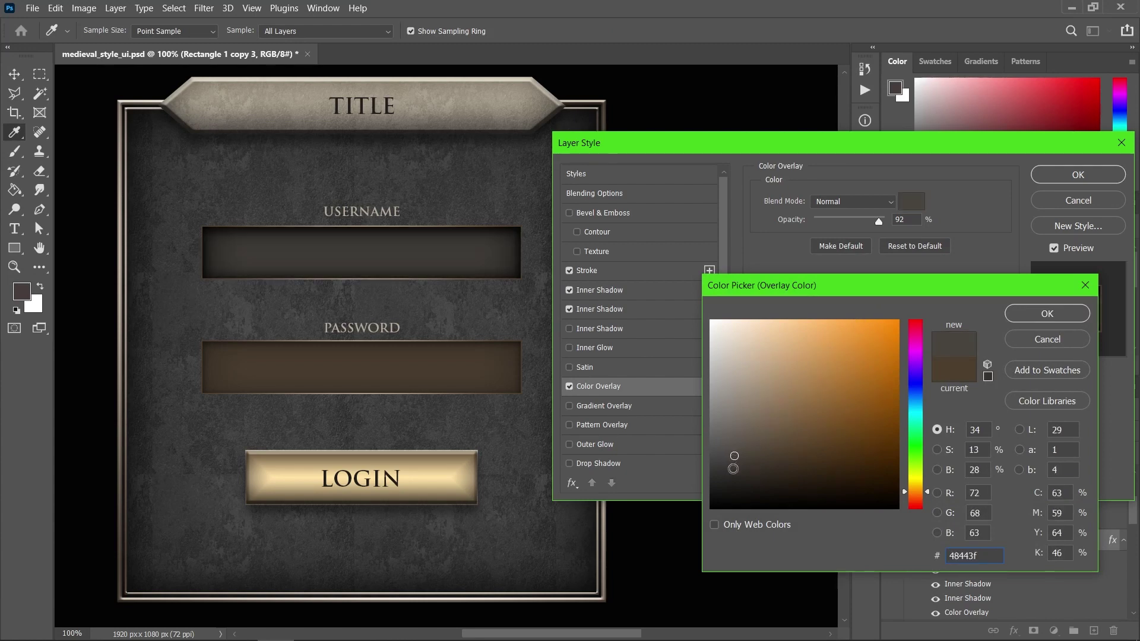
left_click(733, 469)
left_click(730, 436)
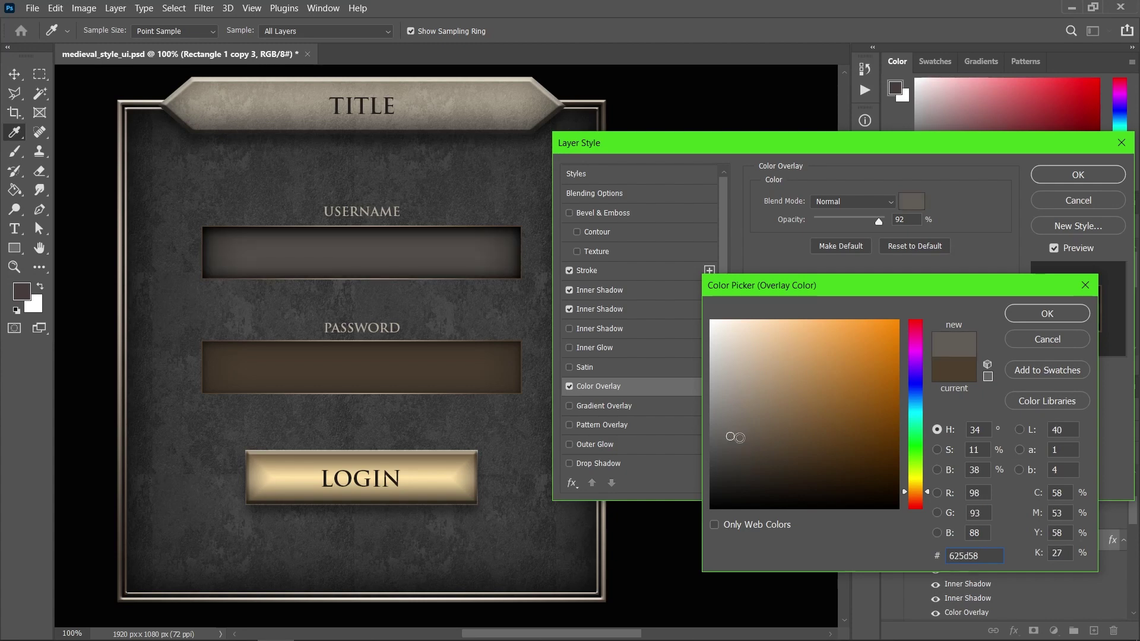
left_click(749, 458)
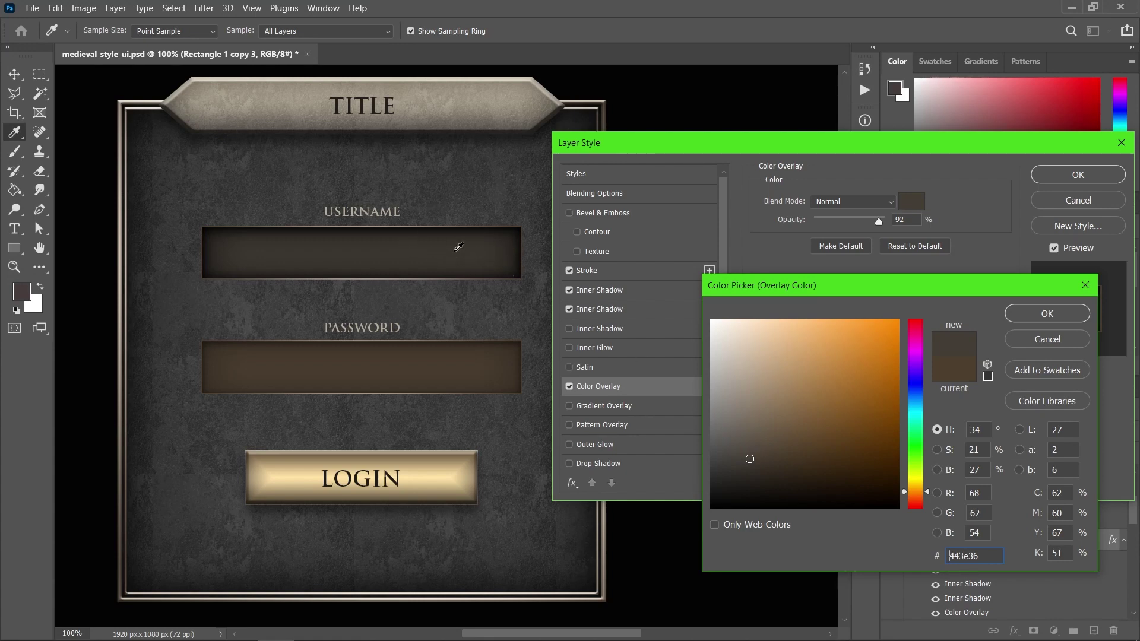
left_click(1038, 319)
left_click(1088, 174)
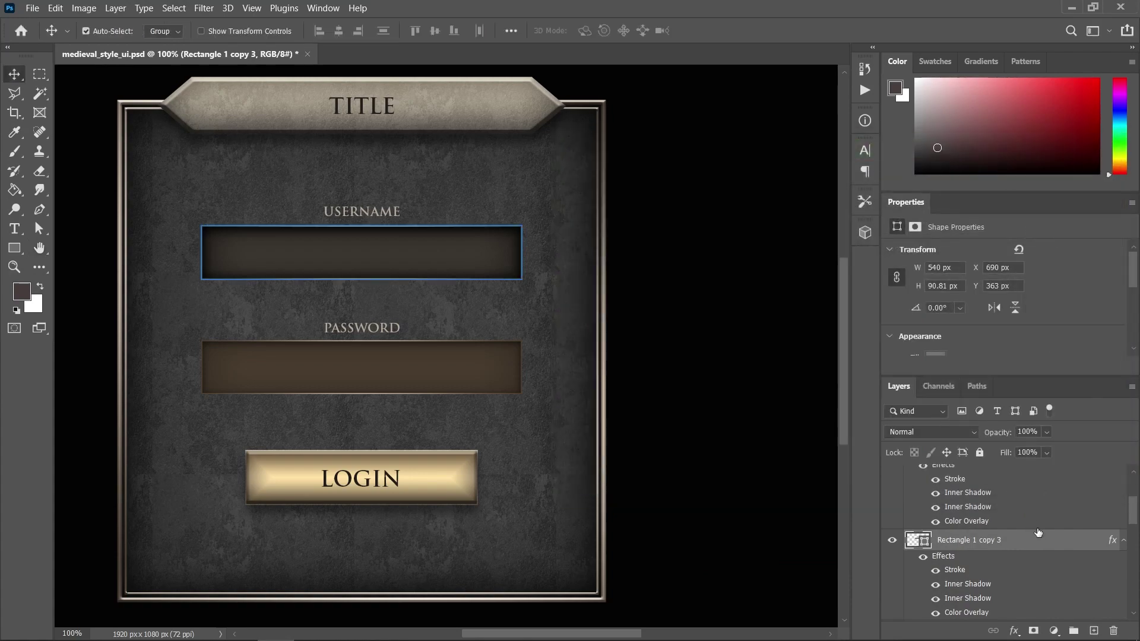
- Copy the username field's layer style and paste it onto the password field
right_click(1038, 543)
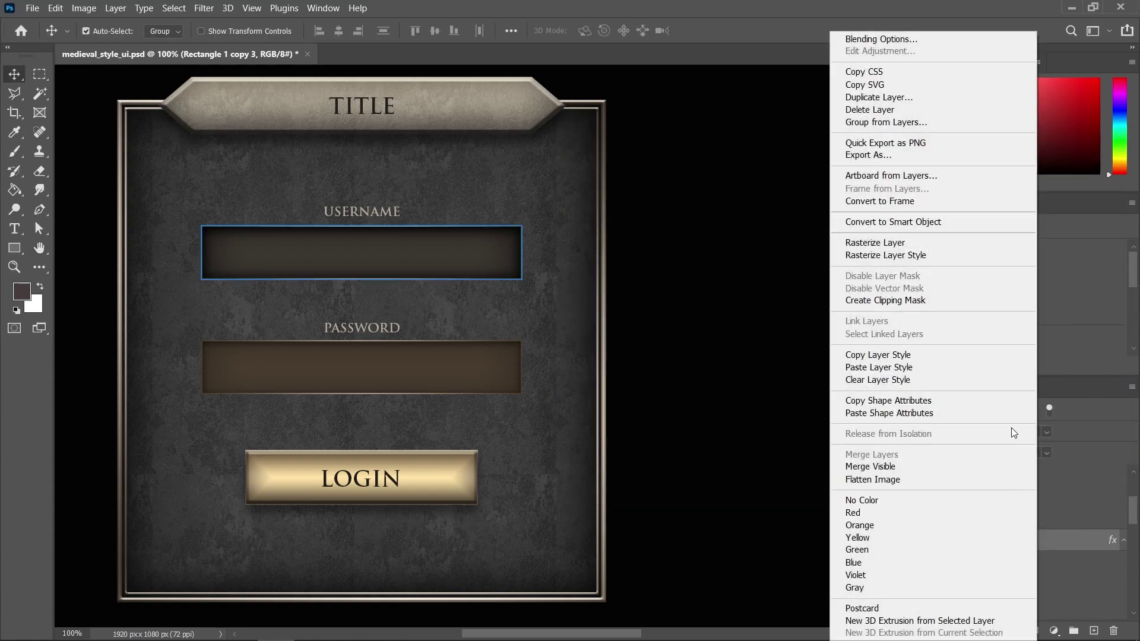
left_click(937, 355)
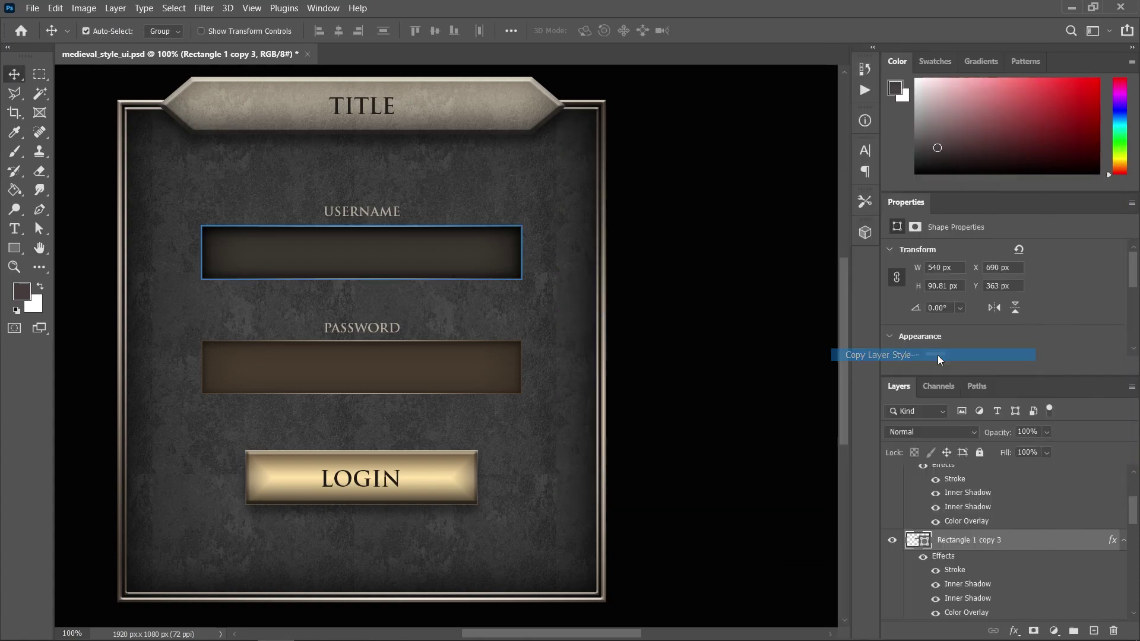
left_click(409, 372)
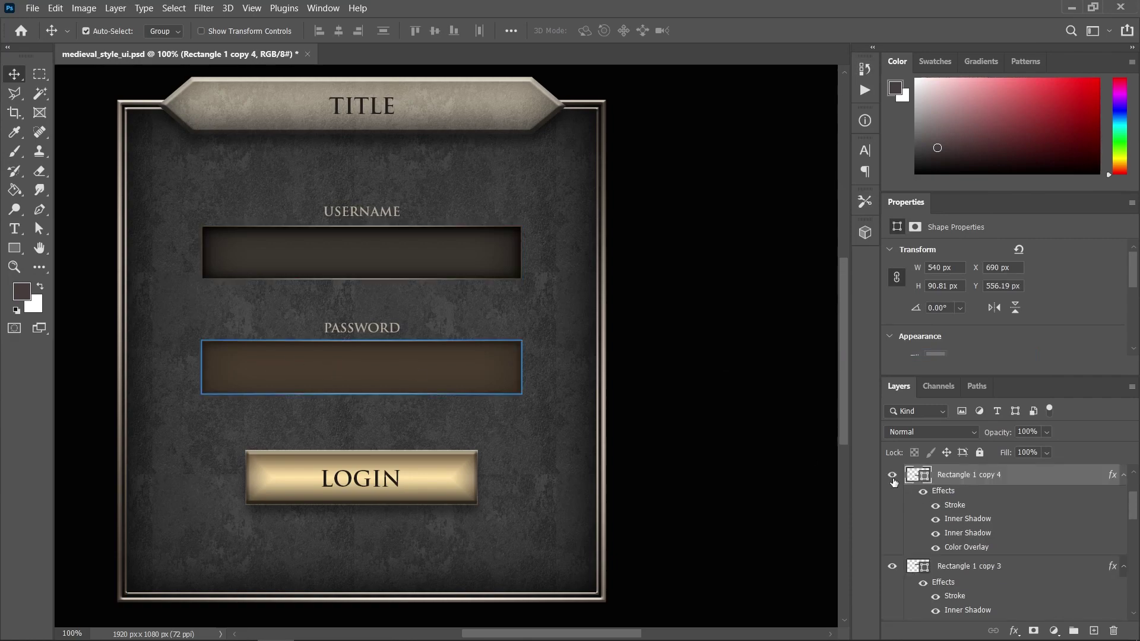
right_click(1066, 474)
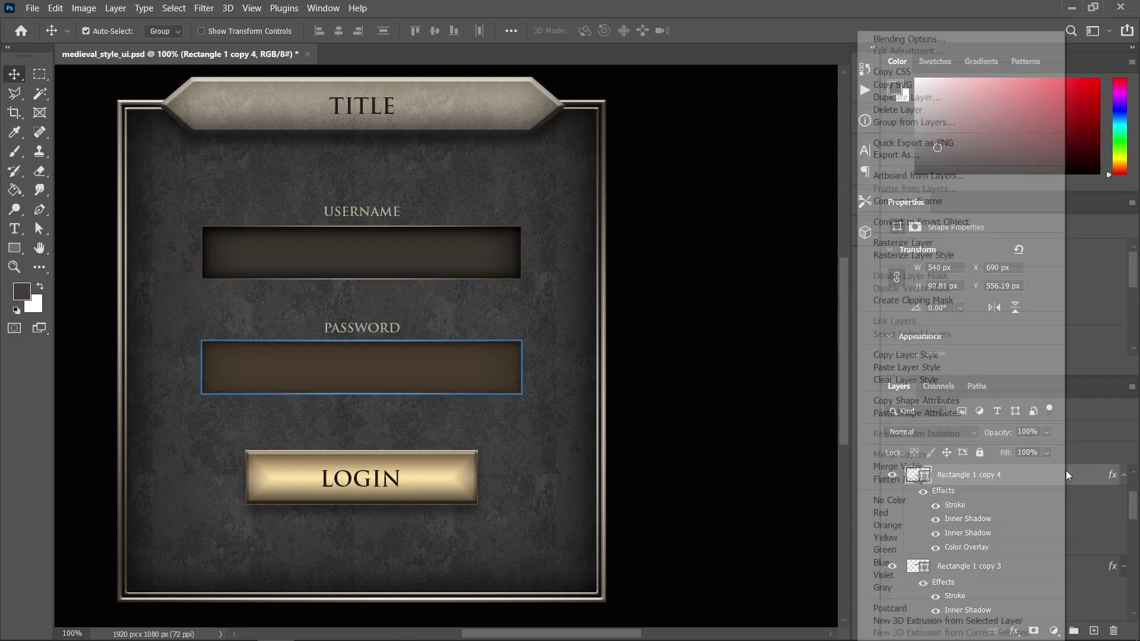
left_click(957, 372)
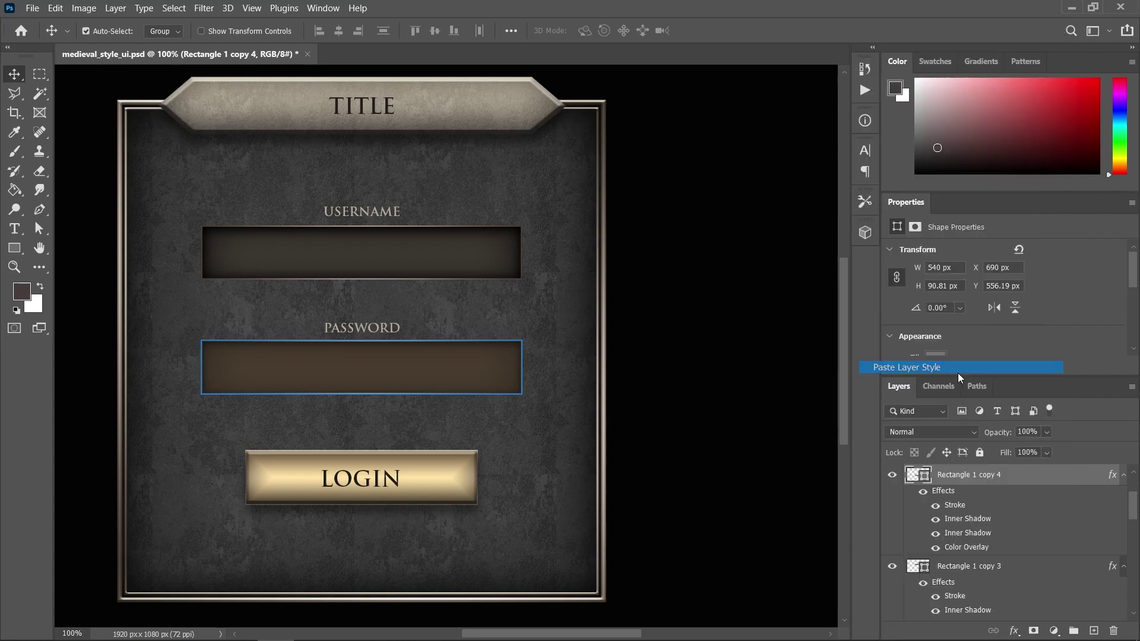
left_click(733, 360)
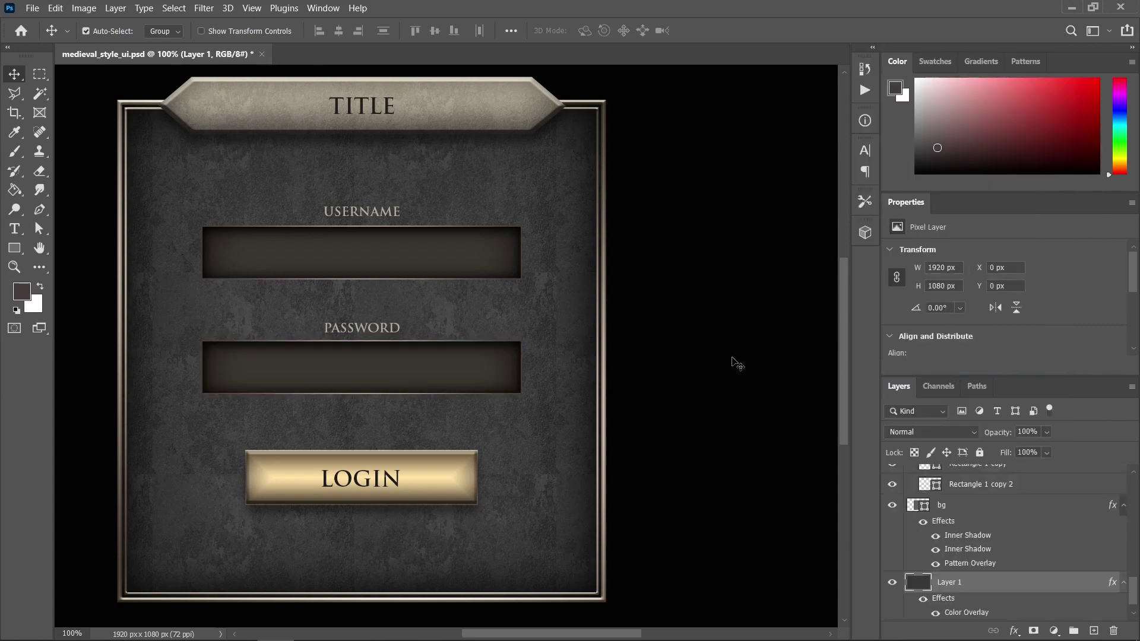
- Draw a square of about 35 × 35 px next to the title banner's left tip
key("ctrl+0")
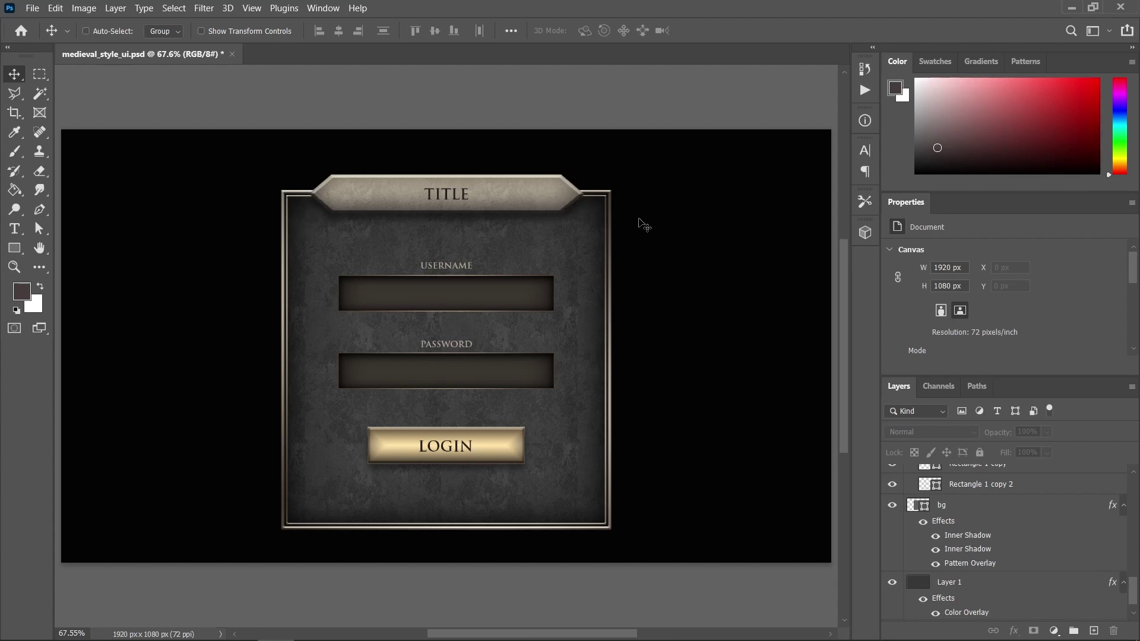
key("ctrl+plus")
key("ctrl+plus")
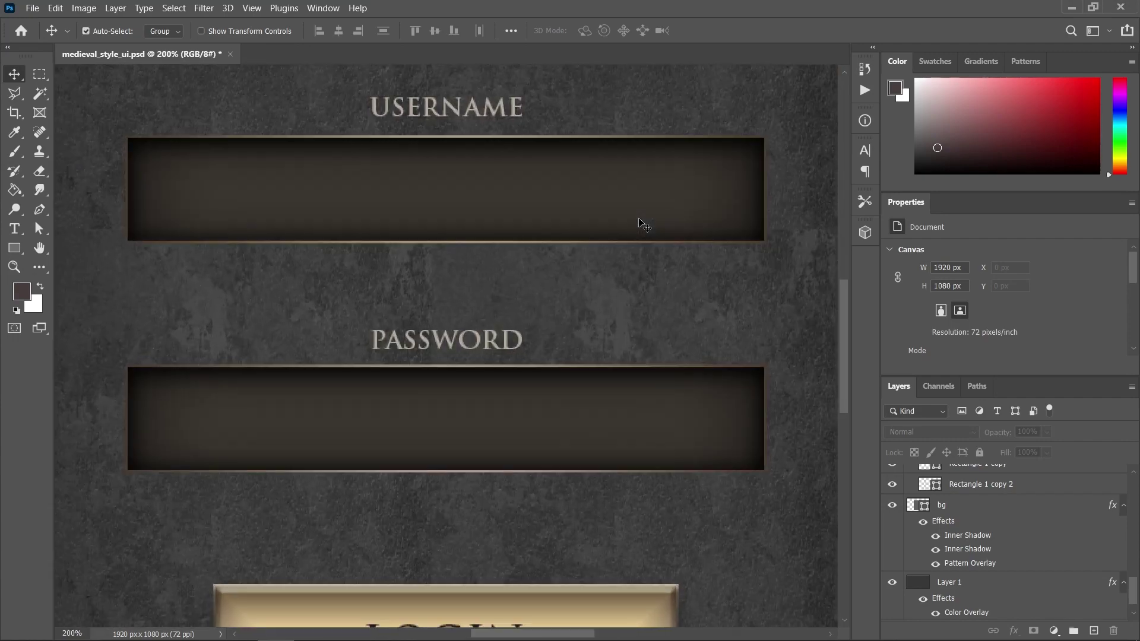
left_click_drag(483, 234, 781, 307)
left_click(15, 250)
left_click_drag(107, 178, 165, 221)
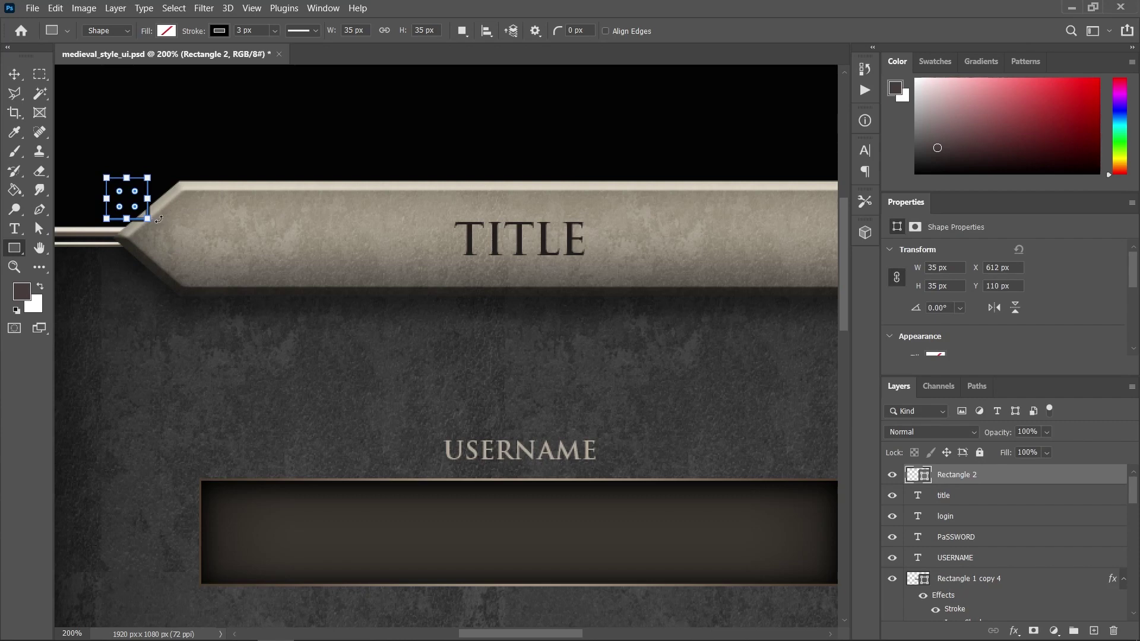
- Remove the small square's stroke and fill it with a recently used tan color
left_click(219, 32)
left_click(132, 59)
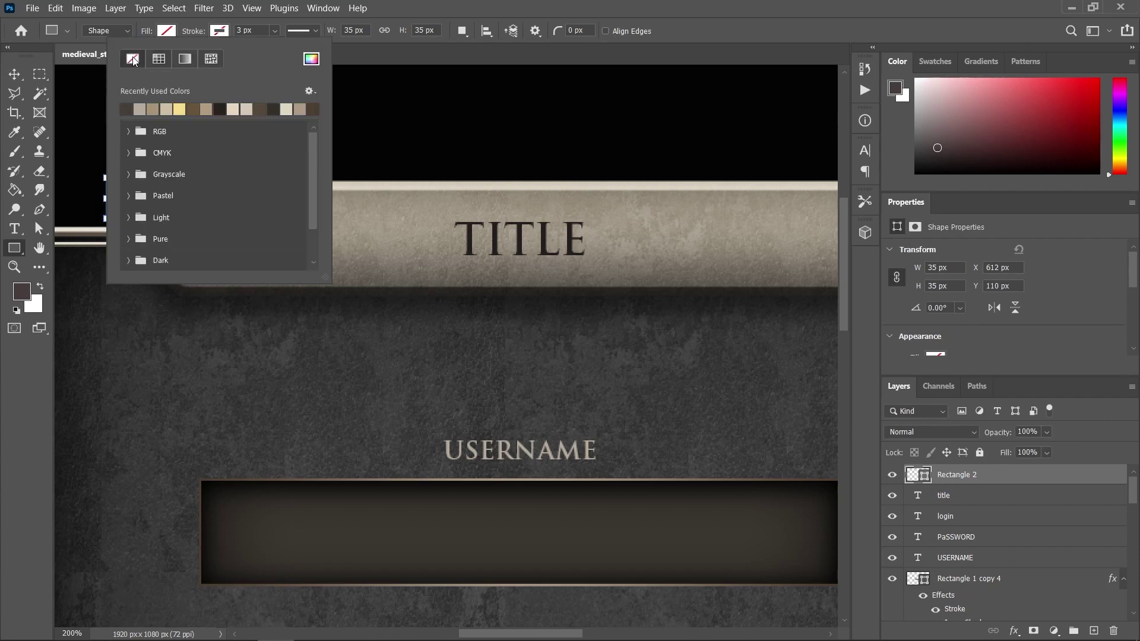
left_click(163, 30)
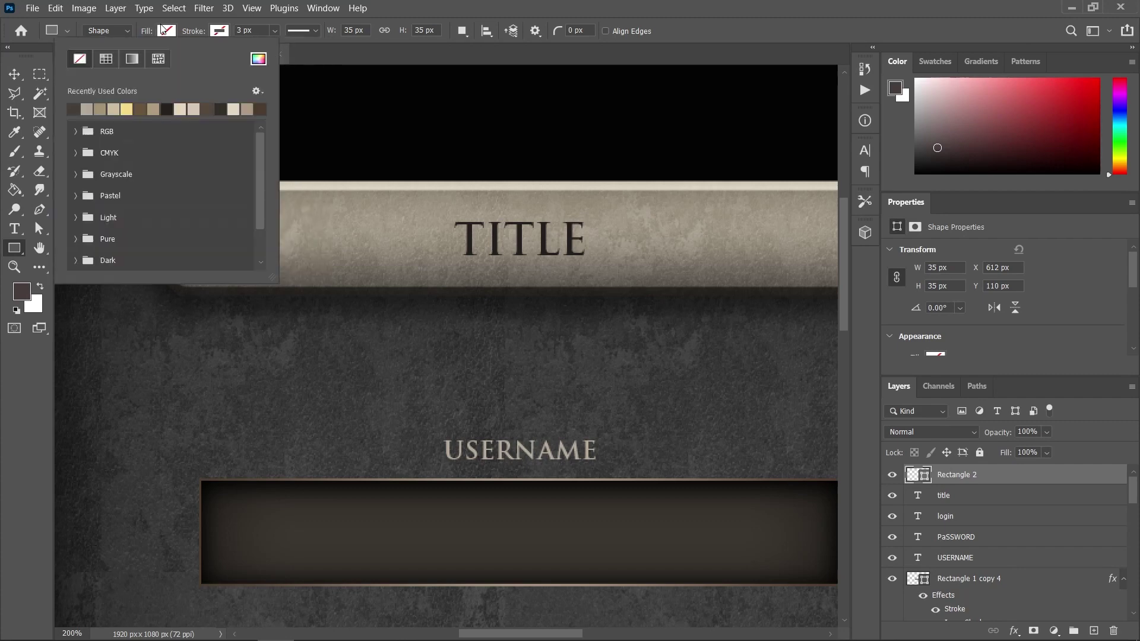
left_click(100, 109)
left_click(407, 8)
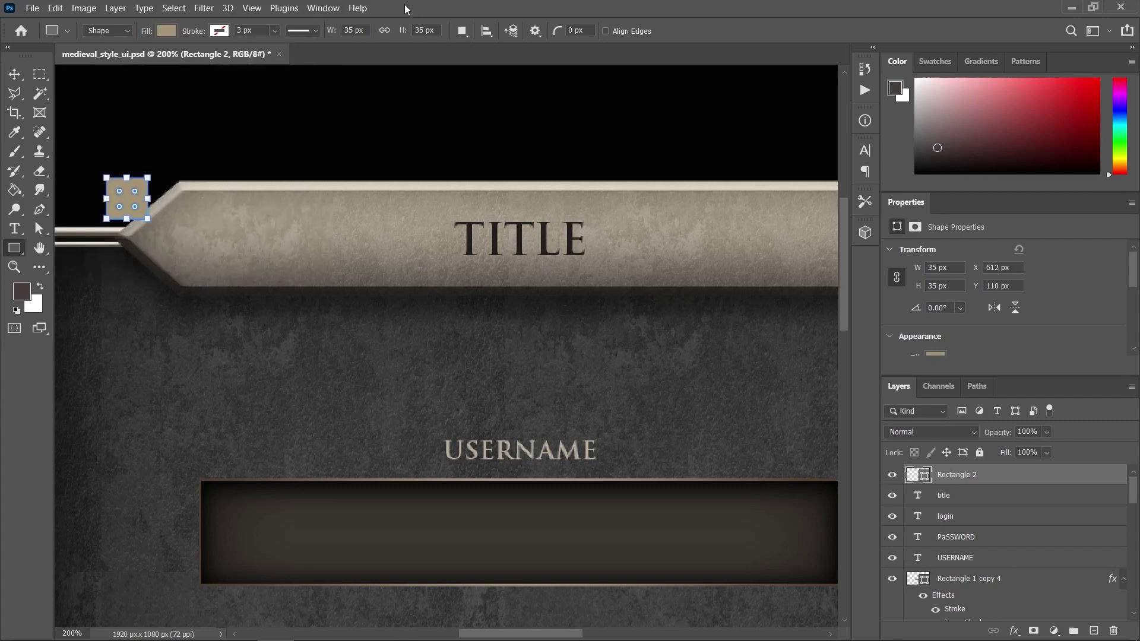
- Move the small square onto the banner's left end and rotate it 45° into a diamond
key("v")
left_click_drag(140, 208, 222, 228)
key("ctrl+t")
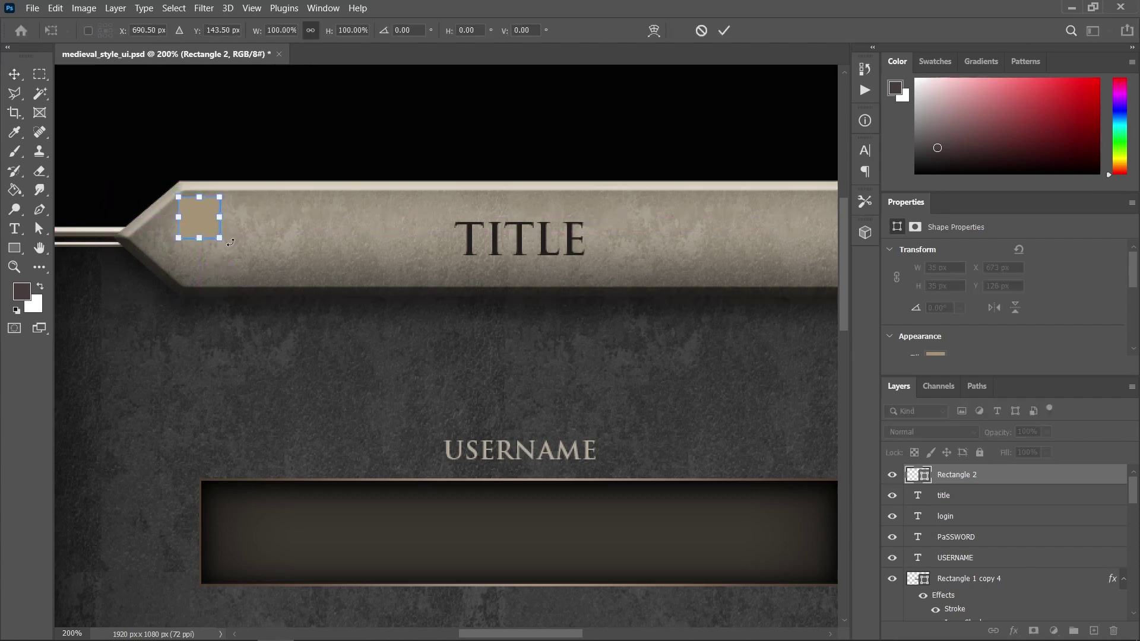
left_click_drag(230, 242, 206, 269)
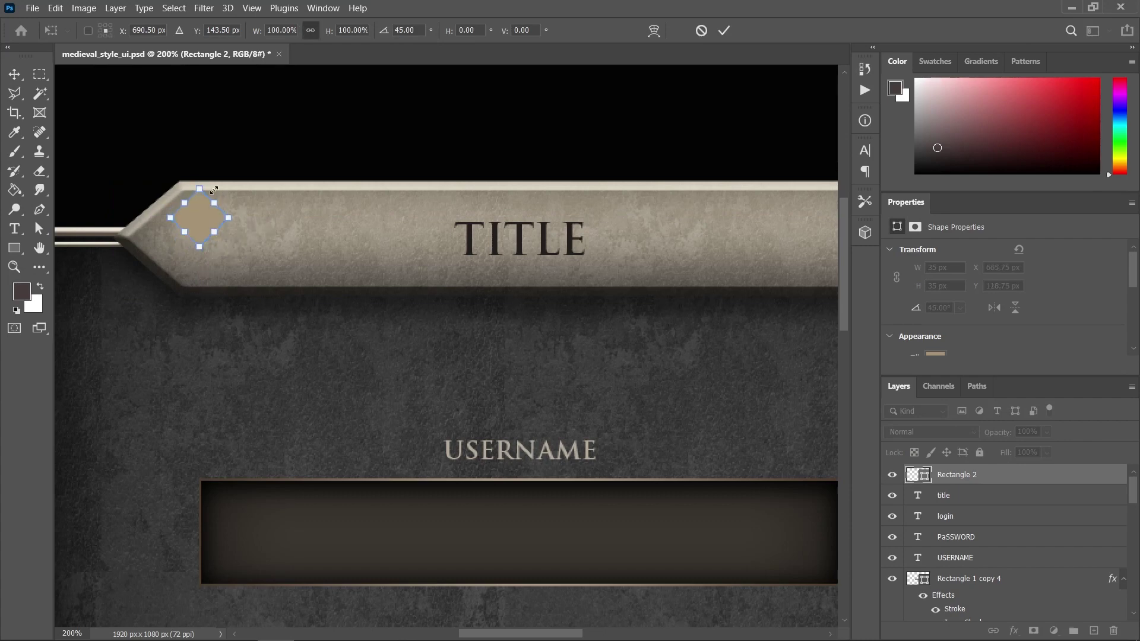
key("Return")
left_click(219, 224)
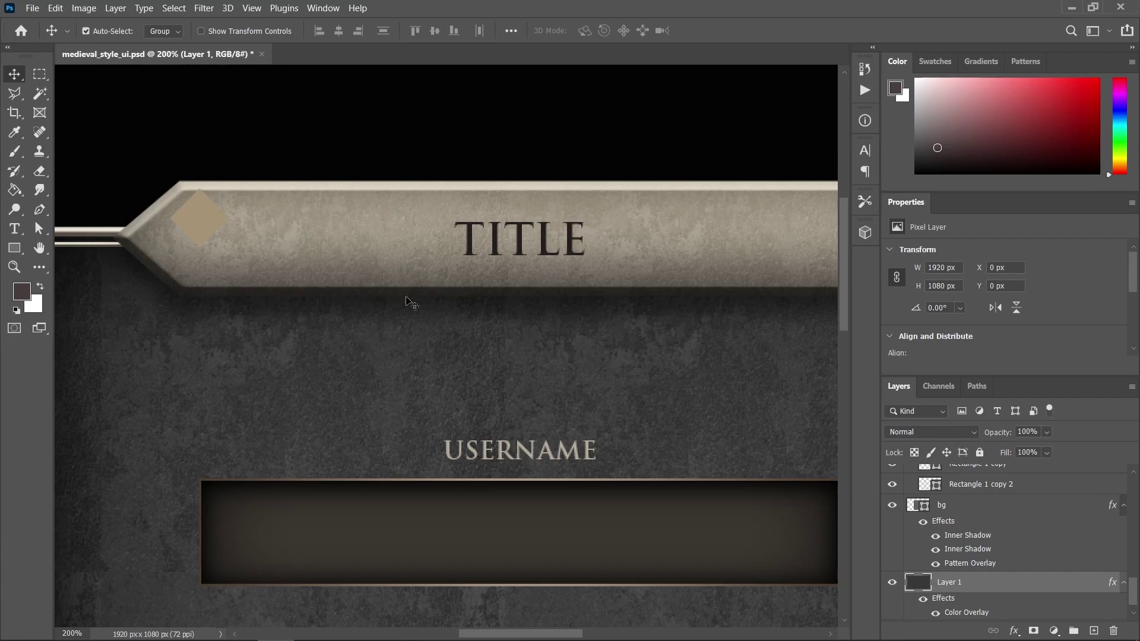
- Copy the title banner's layer style onto the small diamond and place the diamond across the banner's upper edge, near its left end
left_click(374, 225)
right_click(1032, 477)
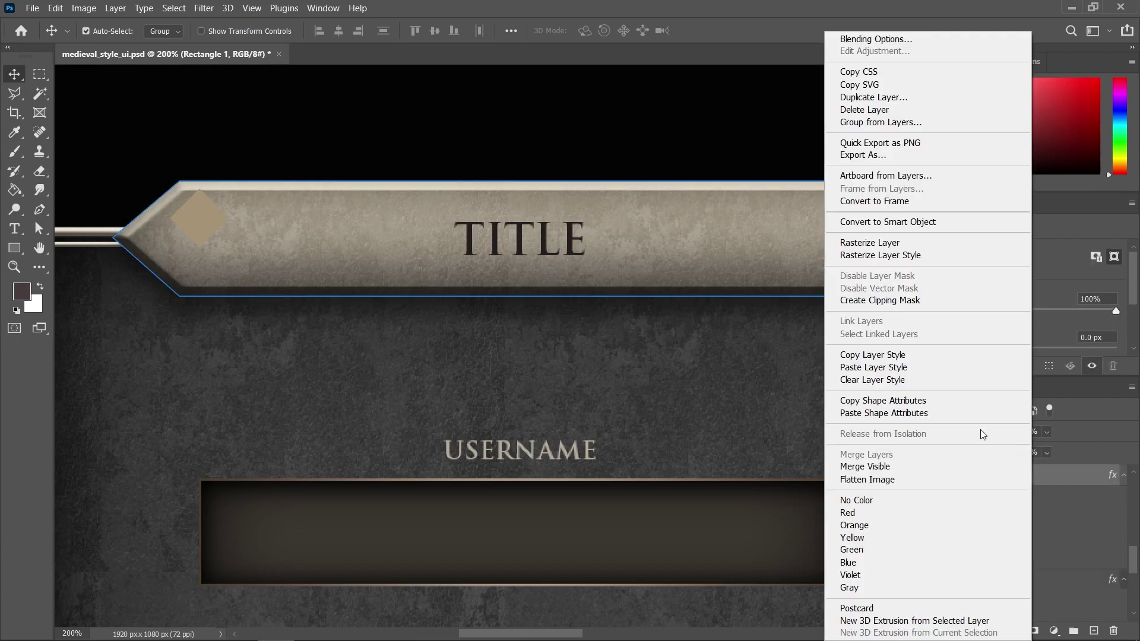
left_click(900, 354)
left_click(203, 218)
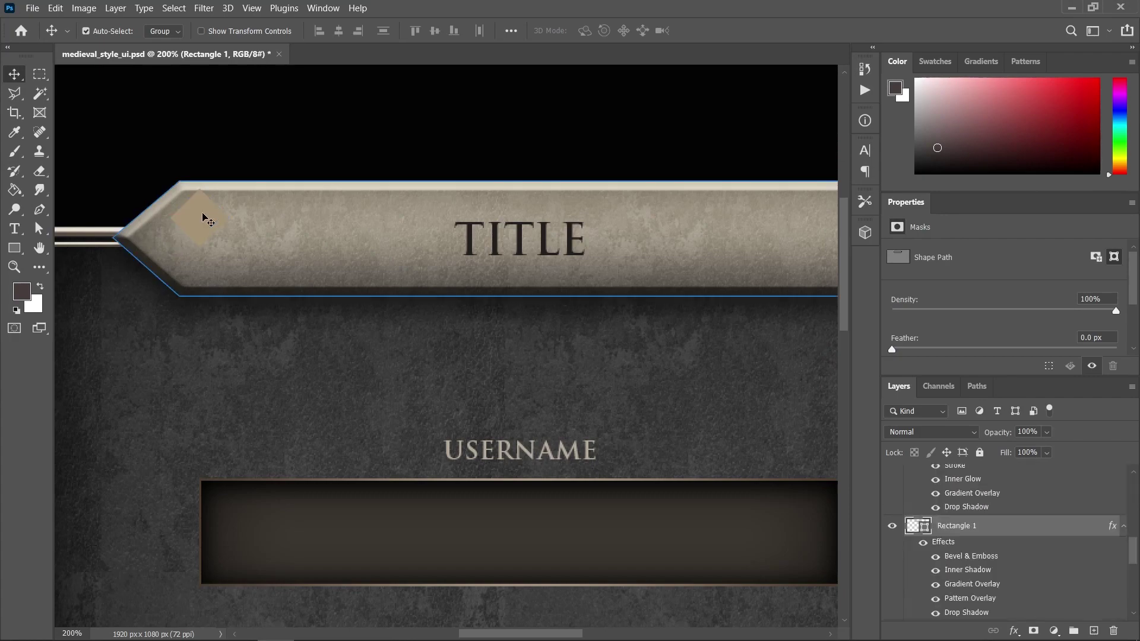
left_click_drag(203, 218, 226, 143)
right_click(1016, 478)
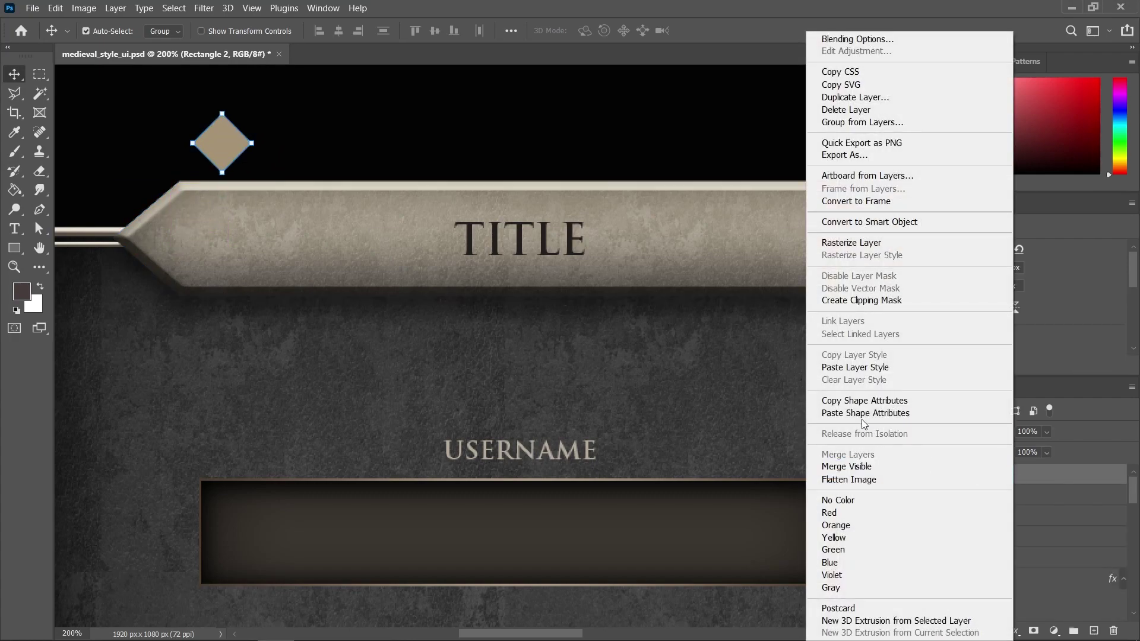
left_click(858, 367)
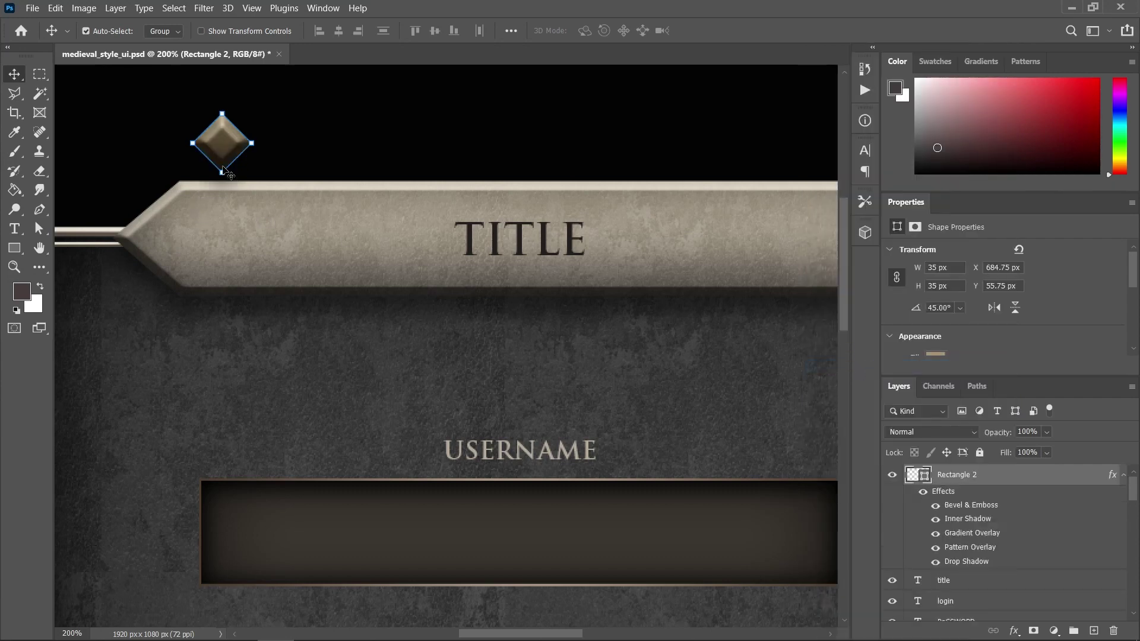
left_click_drag(213, 146, 276, 178)
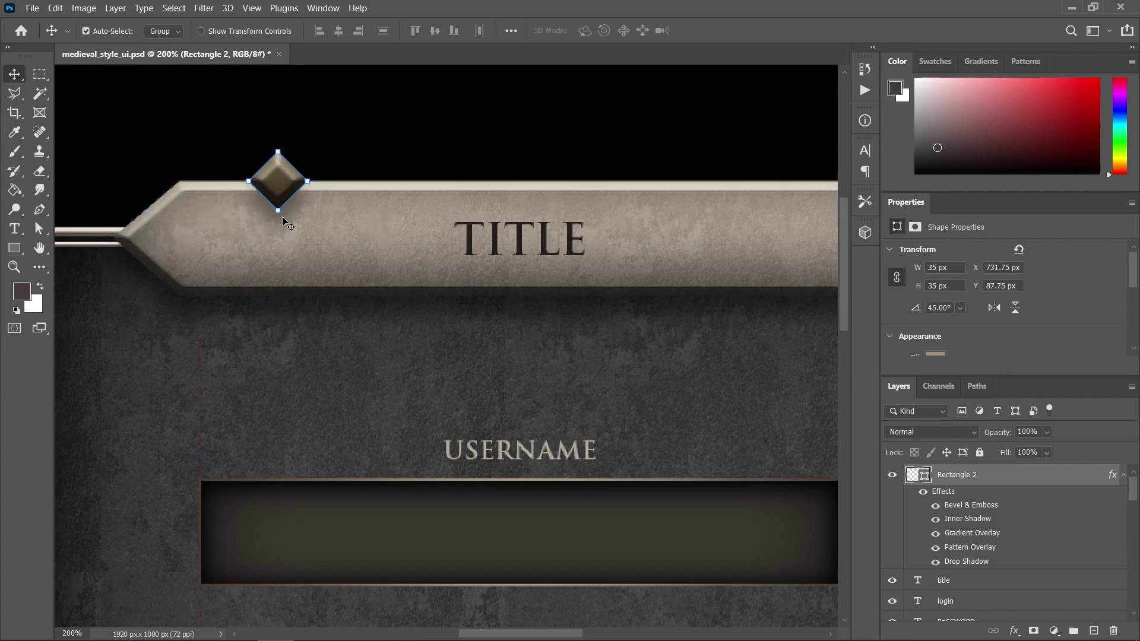
- Set the diamond's Bevel & Emboss size to 4 px and depth to 740%
double_click(1064, 481)
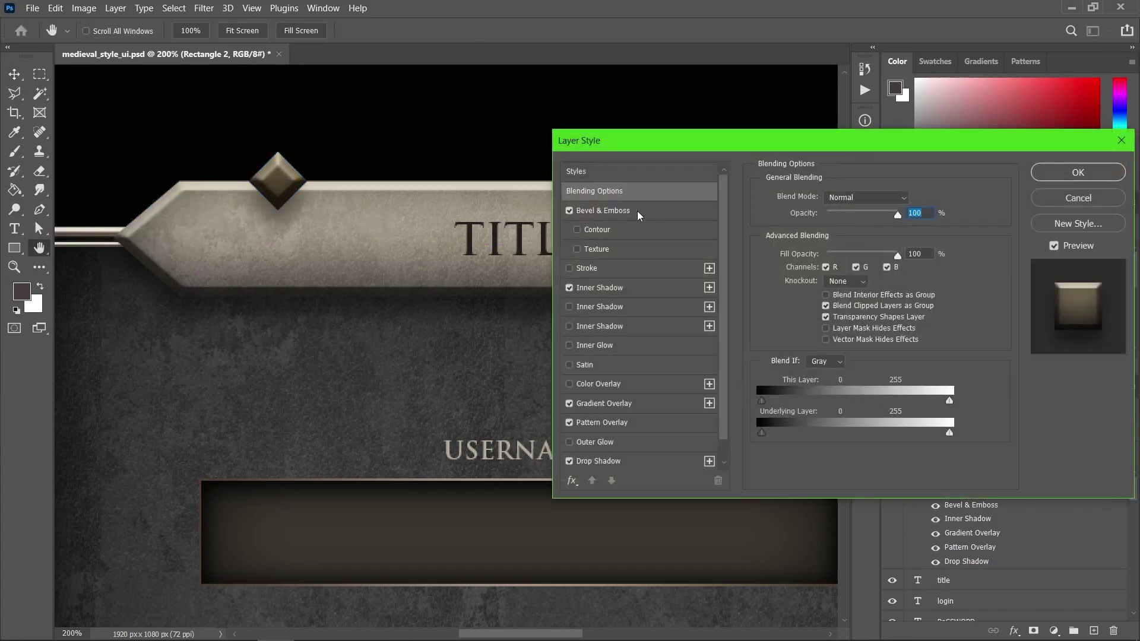
left_click(639, 214)
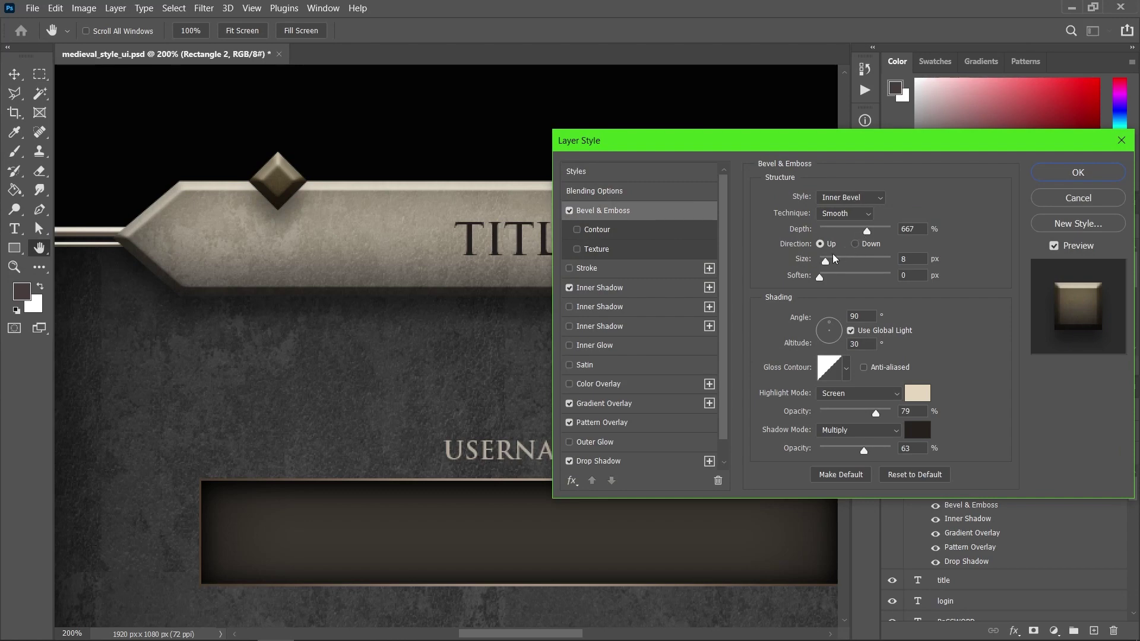
left_click_drag(825, 262, 823, 261)
left_click_drag(870, 232, 871, 233)
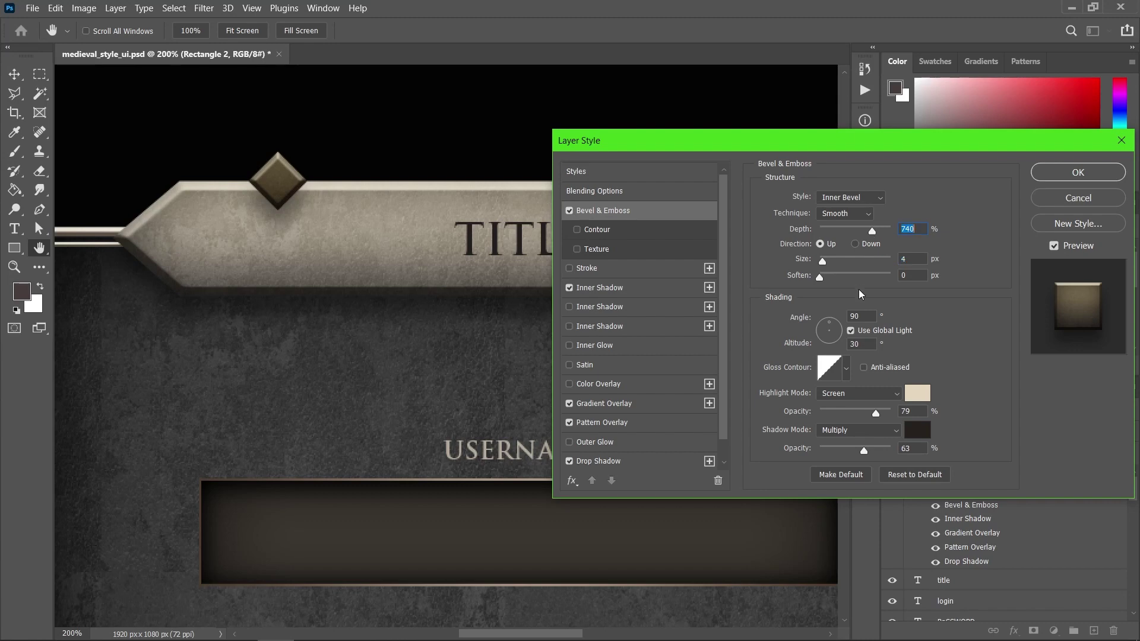
- Try several gloss contour presets for the diamond's bevel and keep the S-shaped curve
left_click(847, 369)
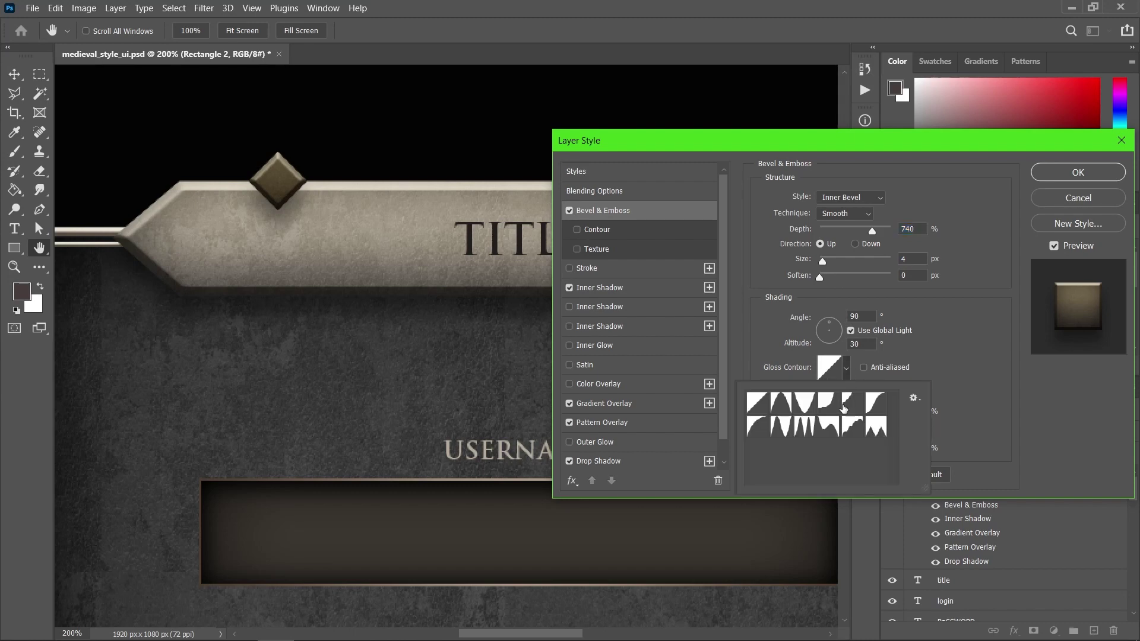
left_click(881, 429)
left_click(883, 404)
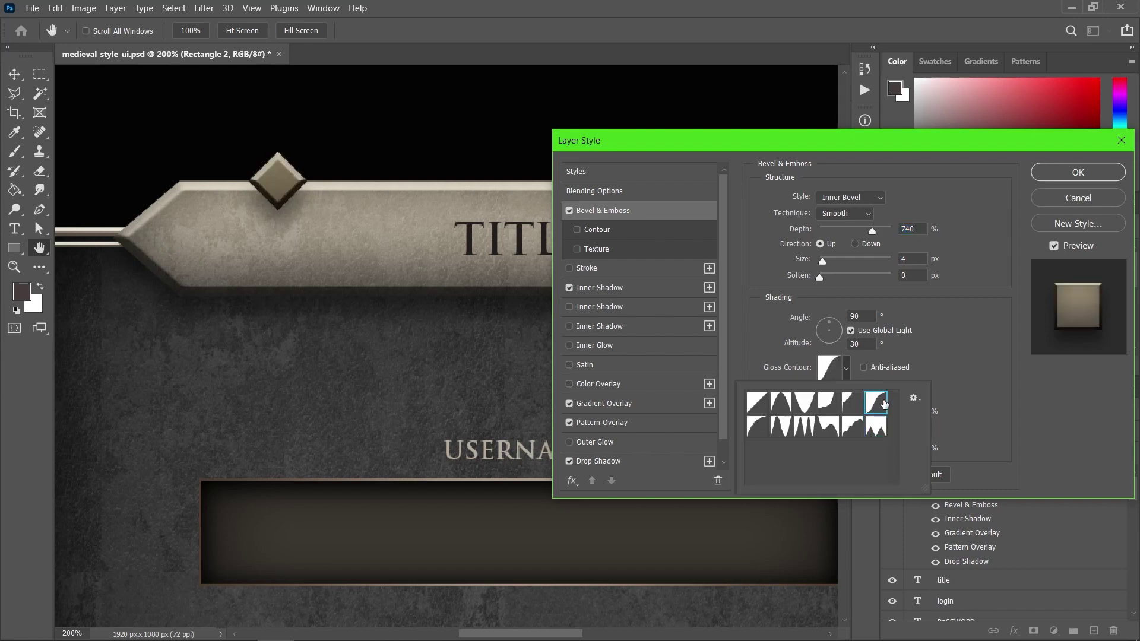
left_click(781, 427)
left_click(758, 433)
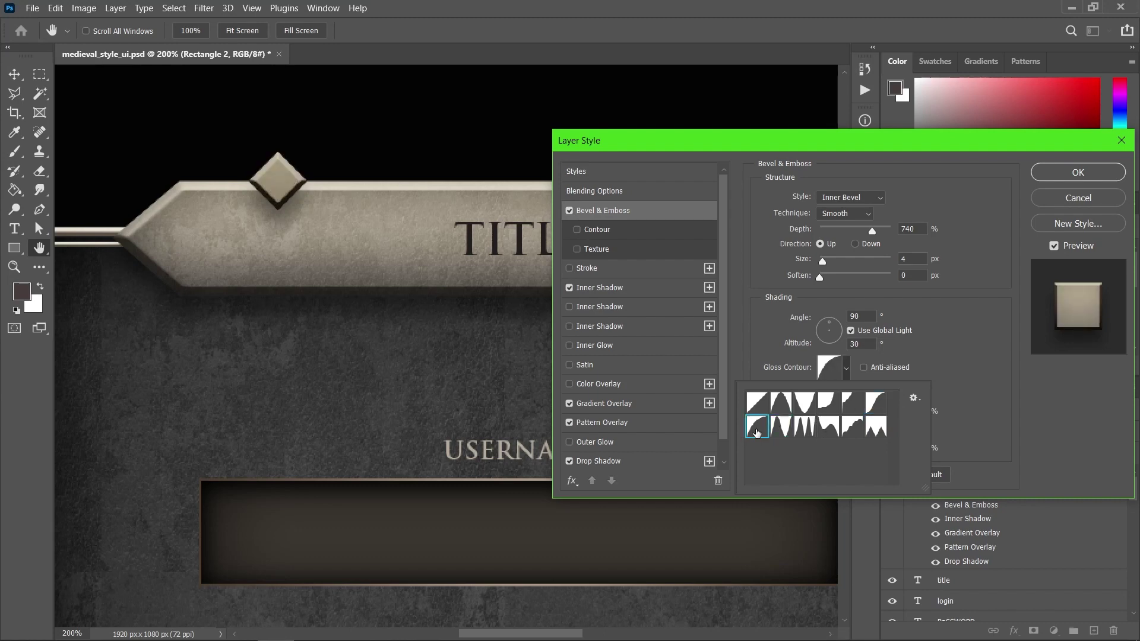
left_click(823, 407)
left_click(805, 409)
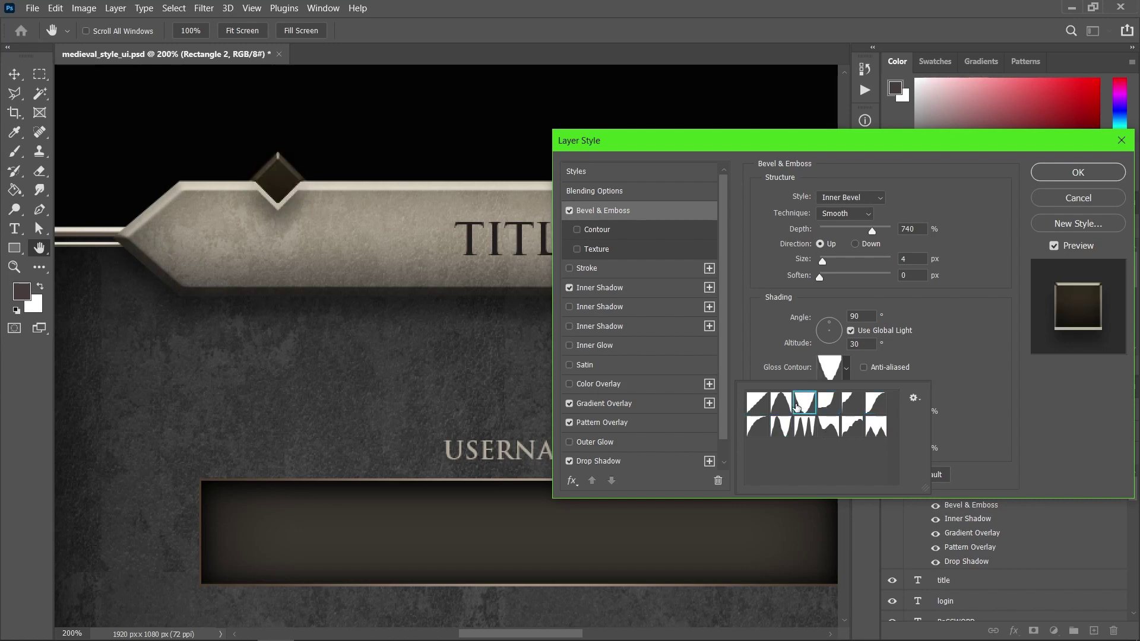
left_click(802, 432)
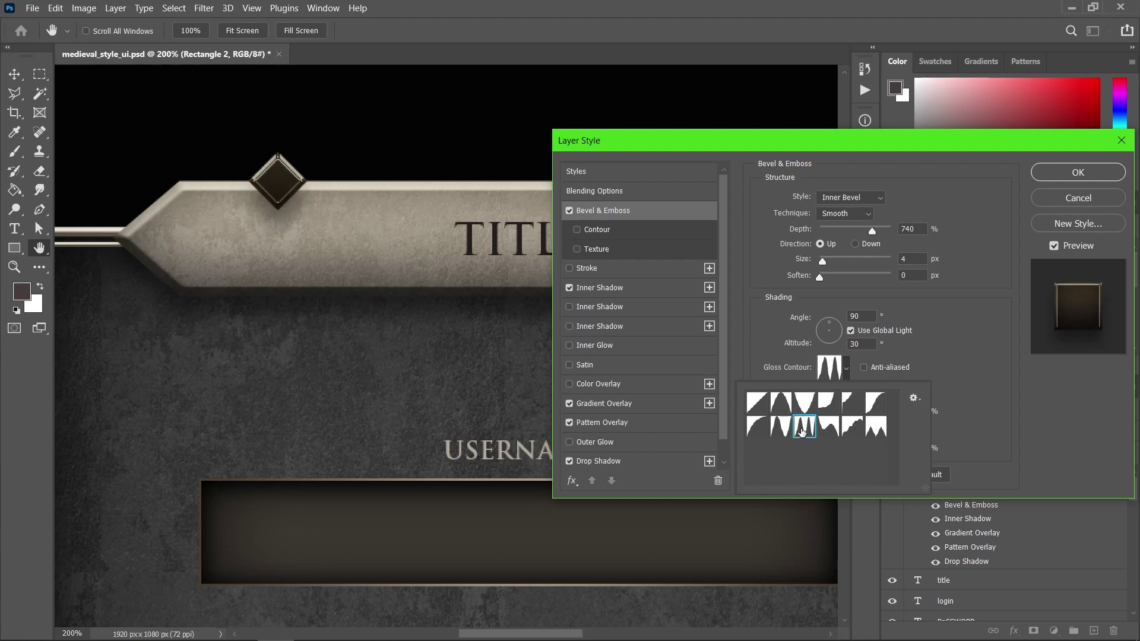
left_click(877, 409)
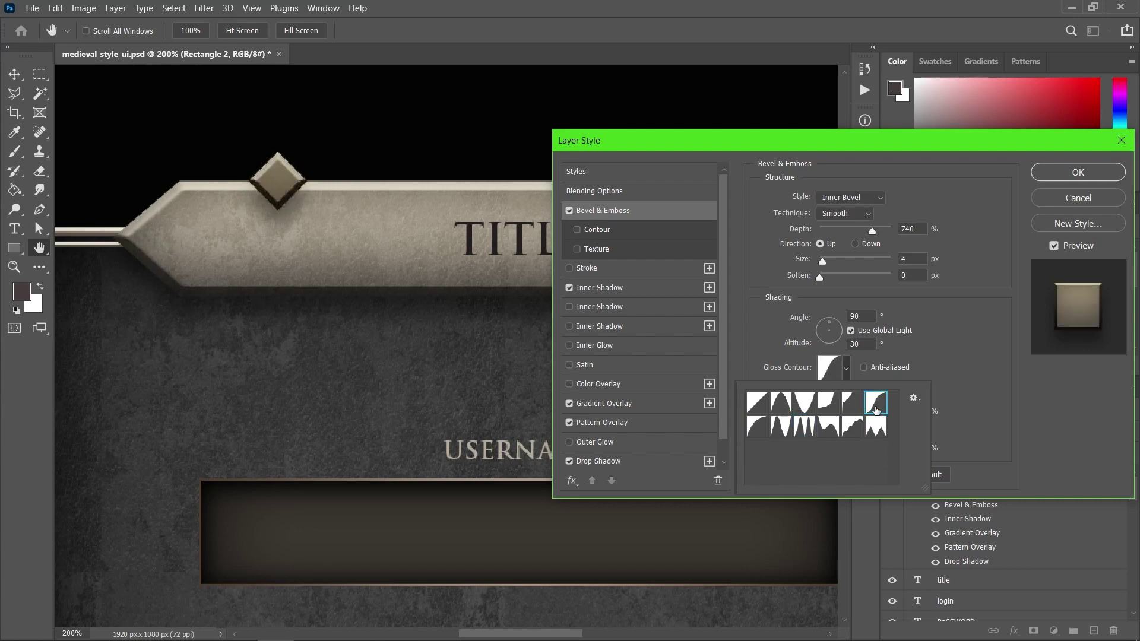
left_click(989, 389)
- Set the diamond's bevel highlight opacity to 92% and shadow opacity to 77%, and apply the layer style
left_click(887, 414)
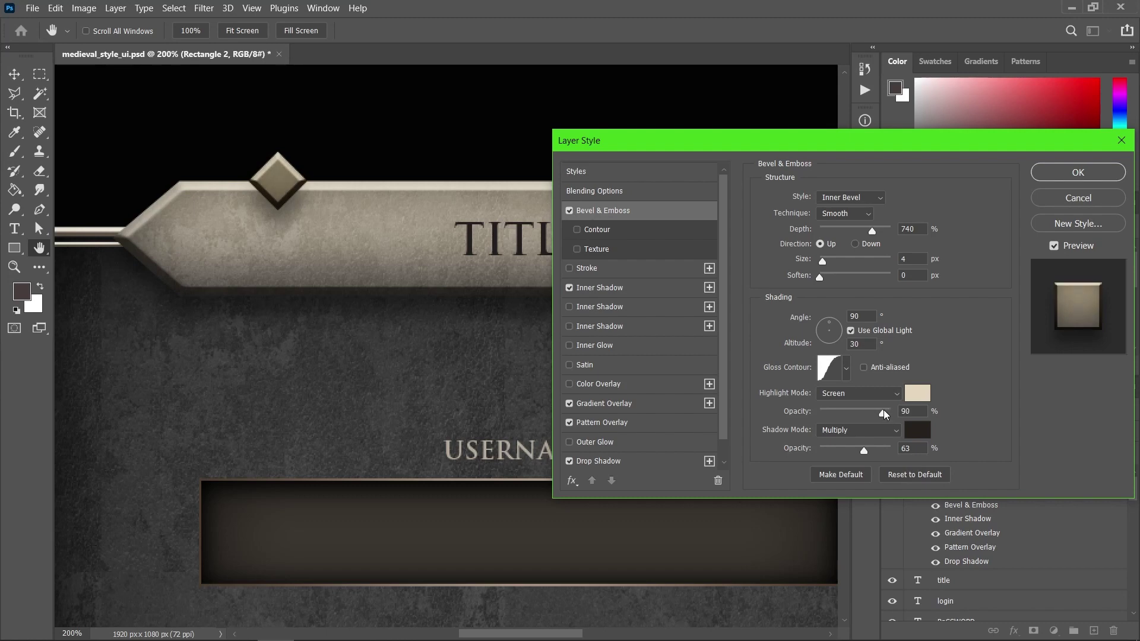
left_click_drag(887, 414, 884, 413)
left_click(867, 451)
left_click_drag(867, 451, 873, 451)
left_click(1077, 172)
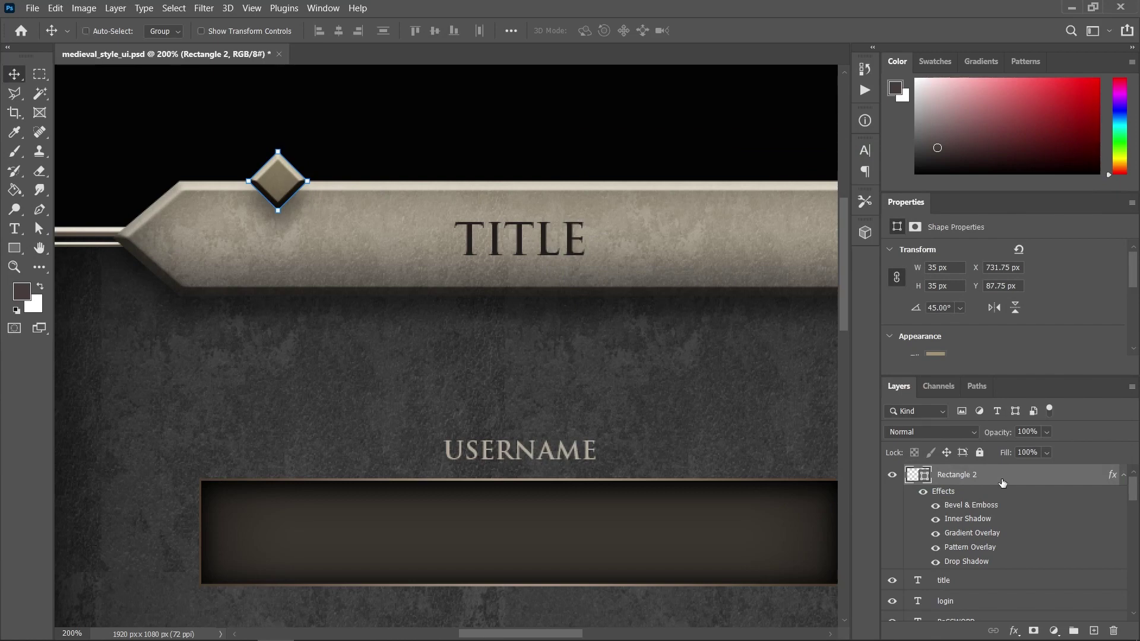
- Duplicate the diamond and scale the copy down about its center to about 18 × 18 px
key("ctrl+j")
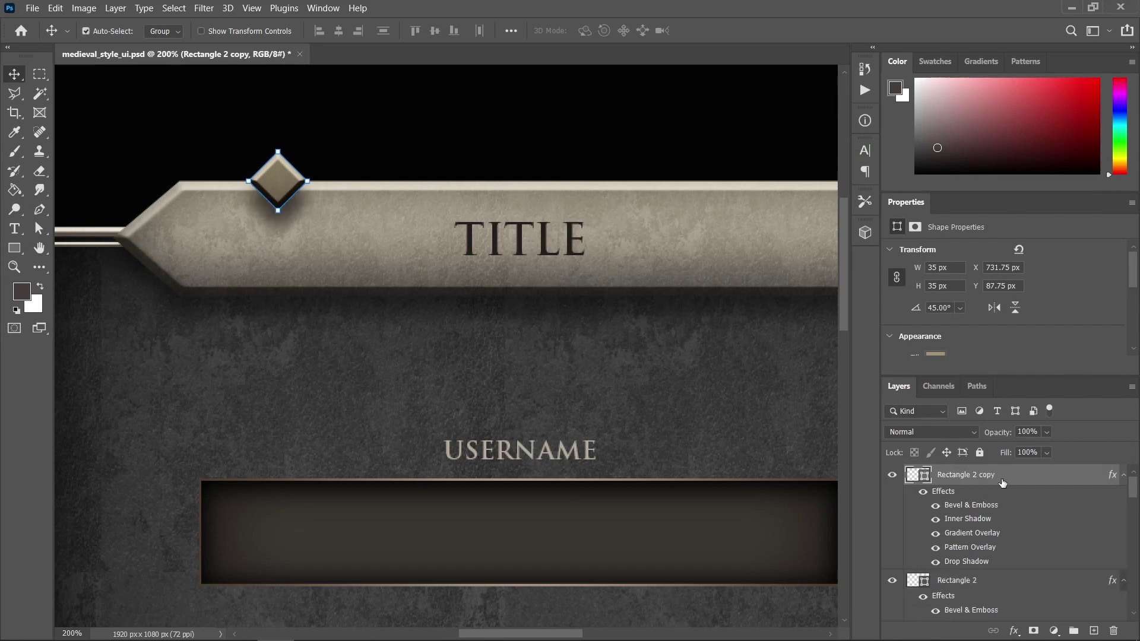
key("ctrl+t")
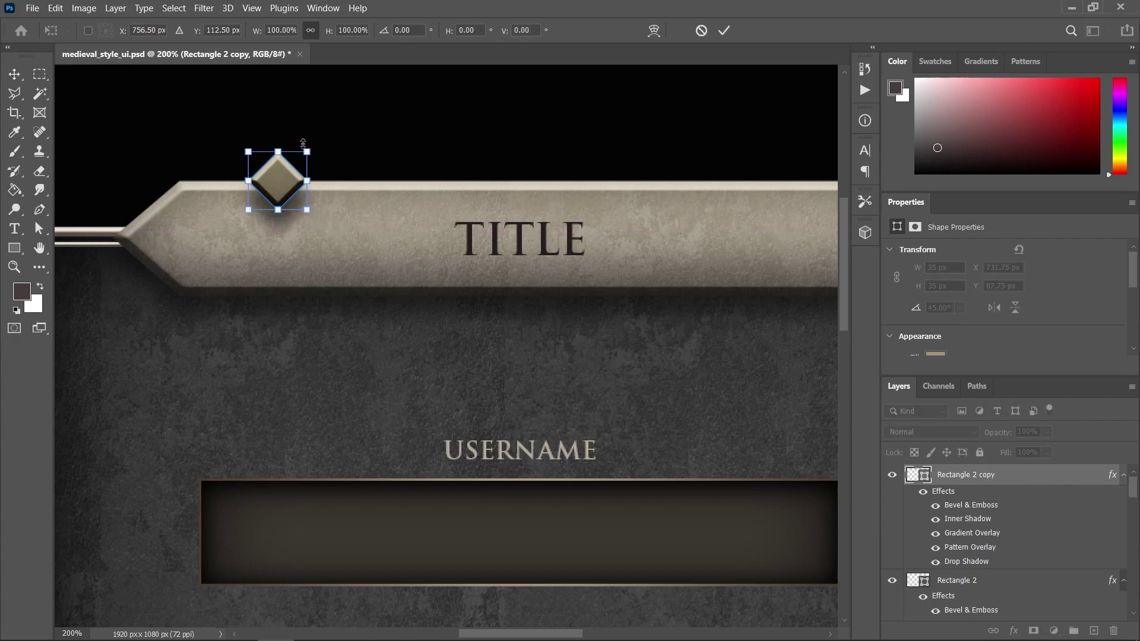
left_click_drag(307, 149, 294, 165)
key("Return")
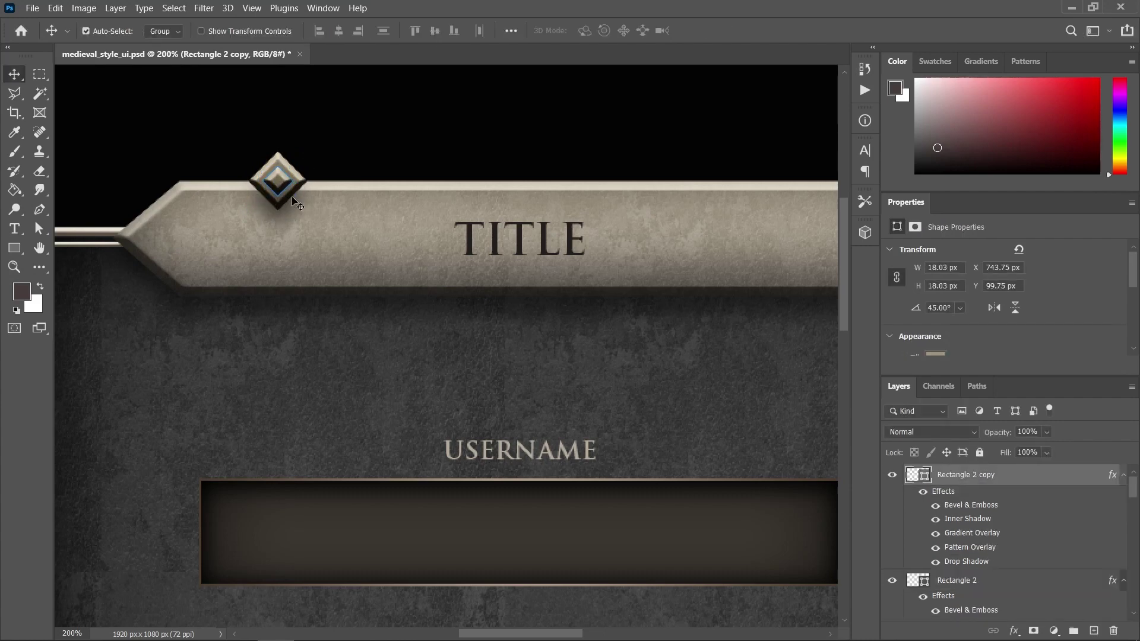
- Turn off Bevel & Emboss in the layer style of the small inner diamond
double_click(1032, 475)
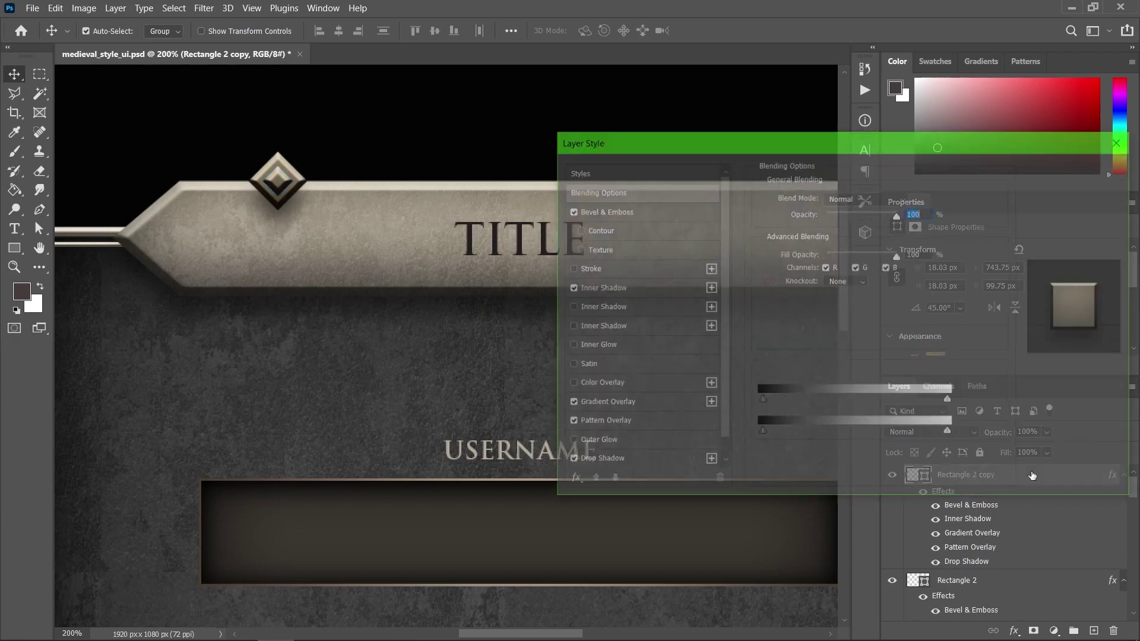
left_click(570, 211)
left_click(618, 215)
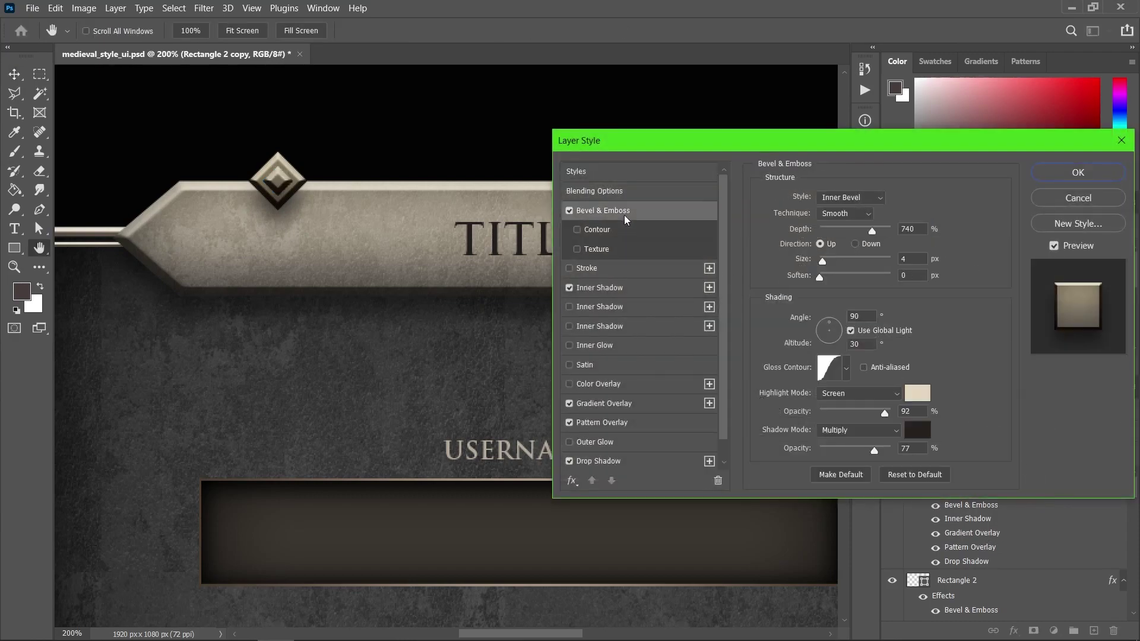
left_click(569, 211)
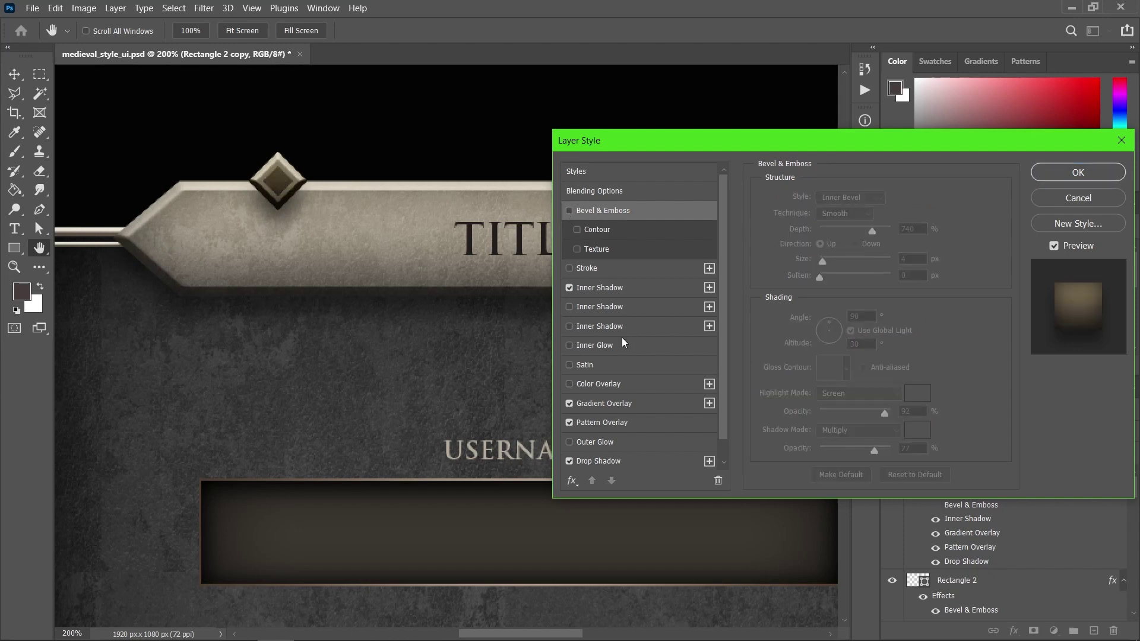
- Enable Inner Glow on the small inner diamond with Edge as source, 100% opacity and 32% choke
left_click(610, 347)
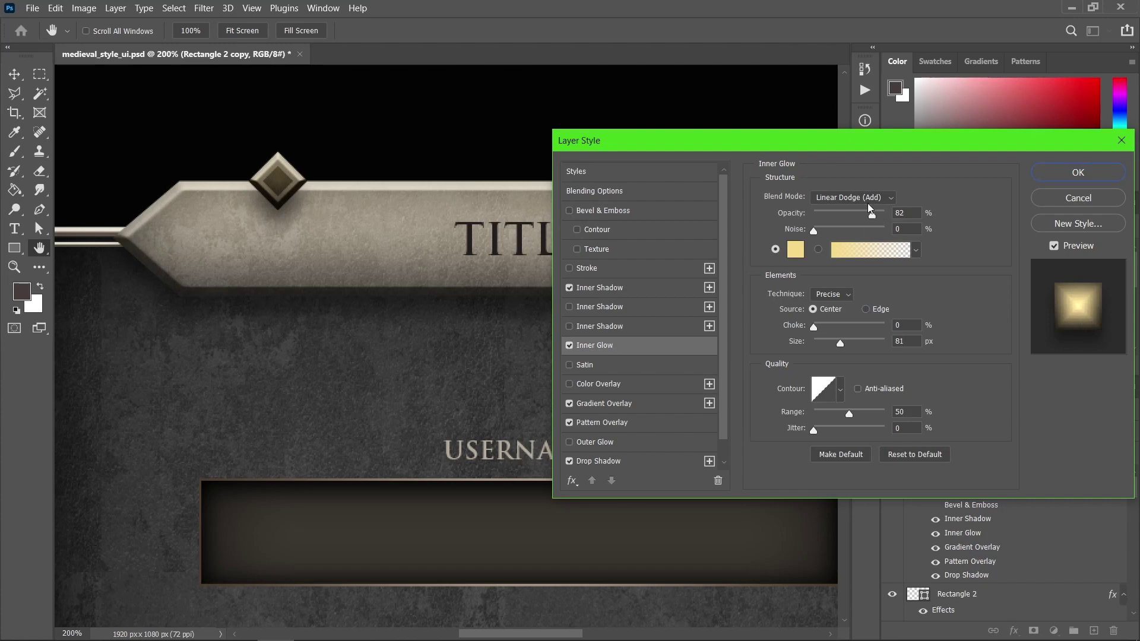
left_click(865, 309)
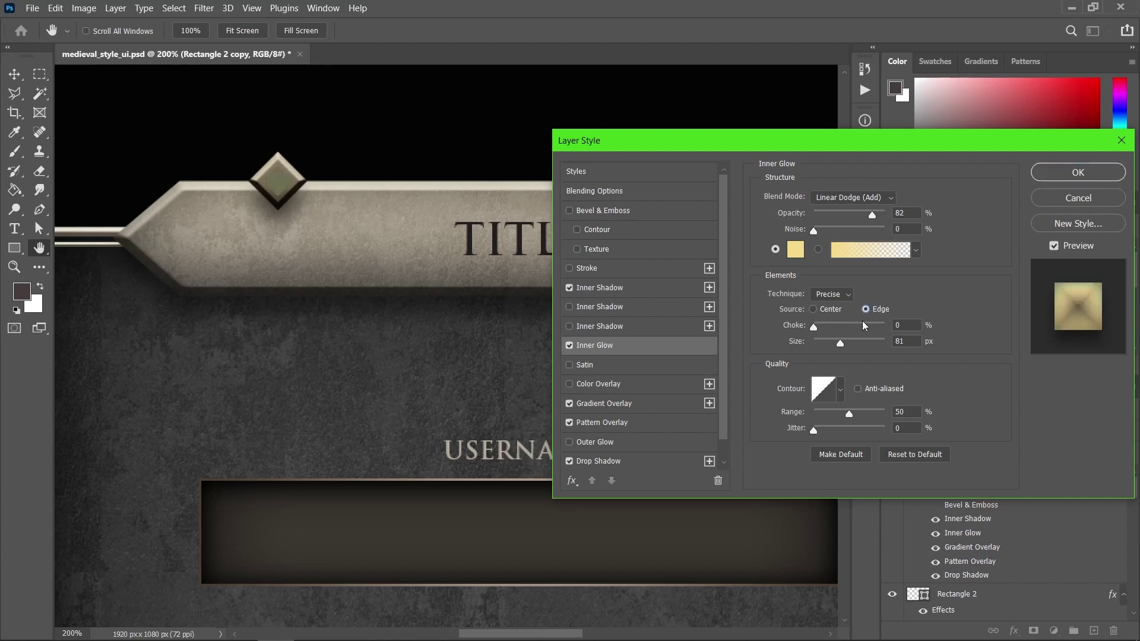
left_click_drag(870, 215, 893, 216)
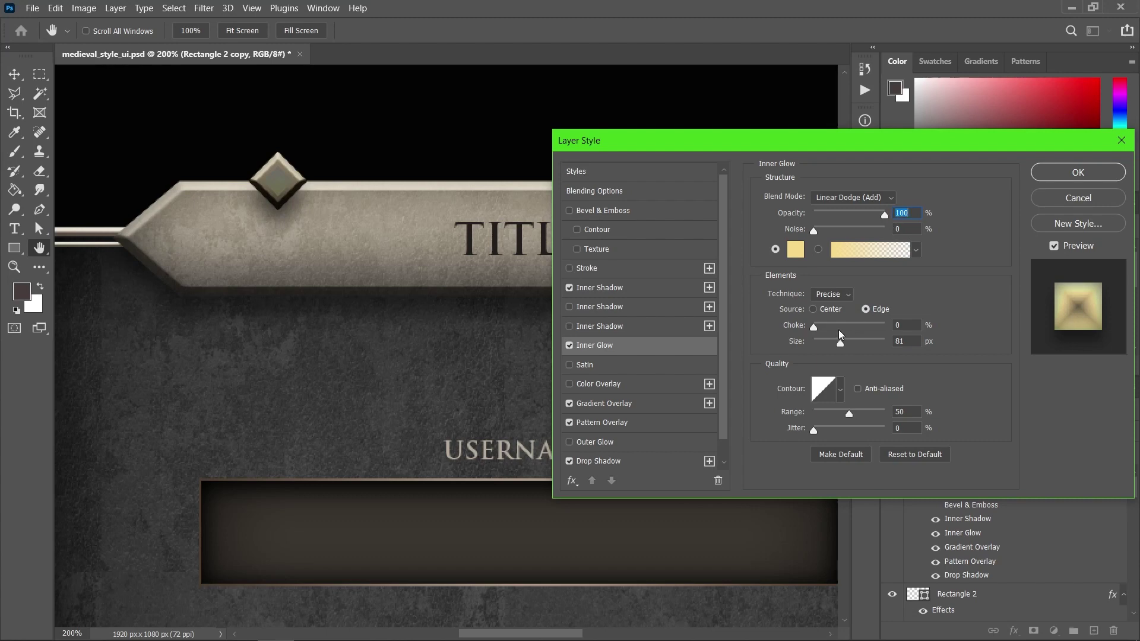
mouse_move(827, 331)
left_mouse_down()
mouse_move(849, 328)
mouse_move(835, 328)
left_mouse_up()
- Disable Gradient Overlay, Pattern Overlay, Drop Shadow and Inner Shadow on the small inner diamond
left_click(568, 405)
left_click(569, 423)
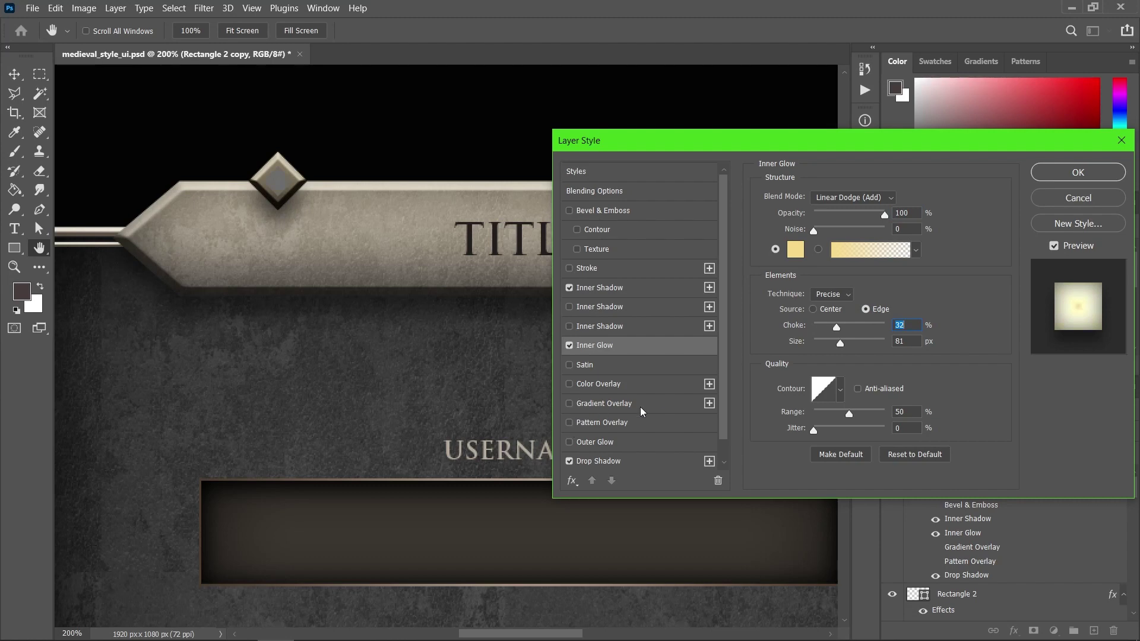
left_click(570, 461)
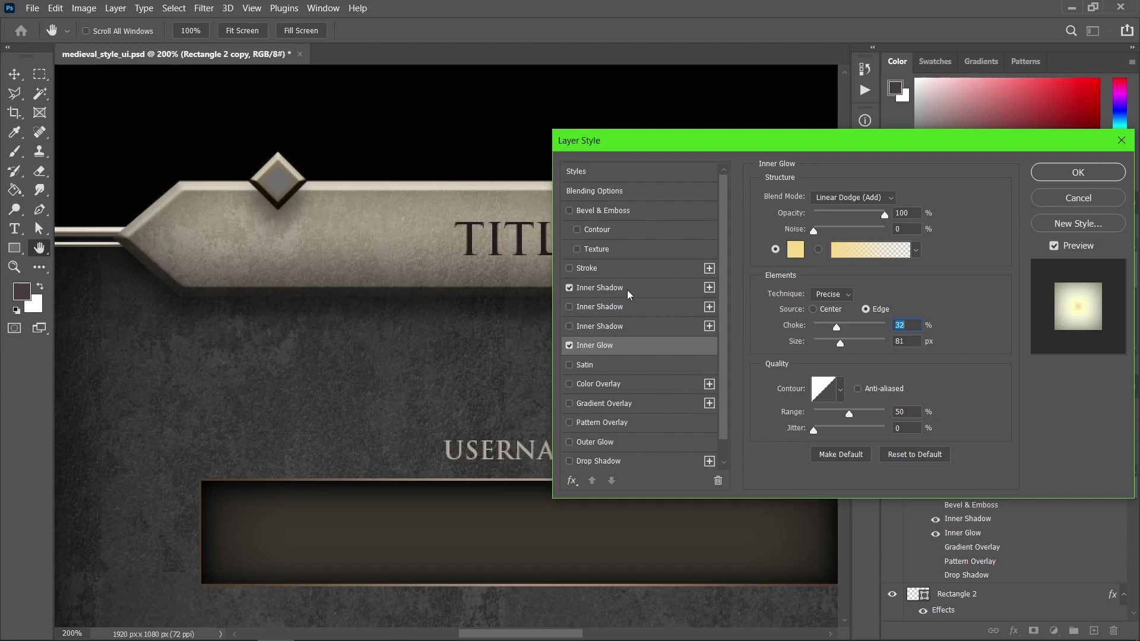
left_click(569, 289)
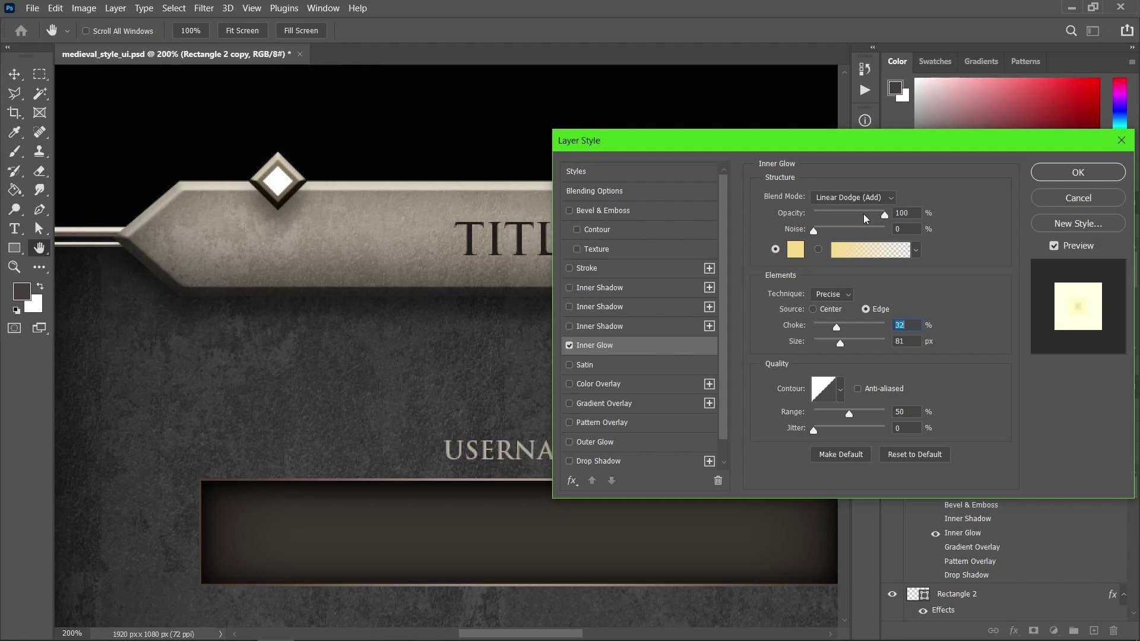
- Set the inner diamond's Inner Glow to Normal blend mode with 18% choke and 8 px size
left_click(850, 197)
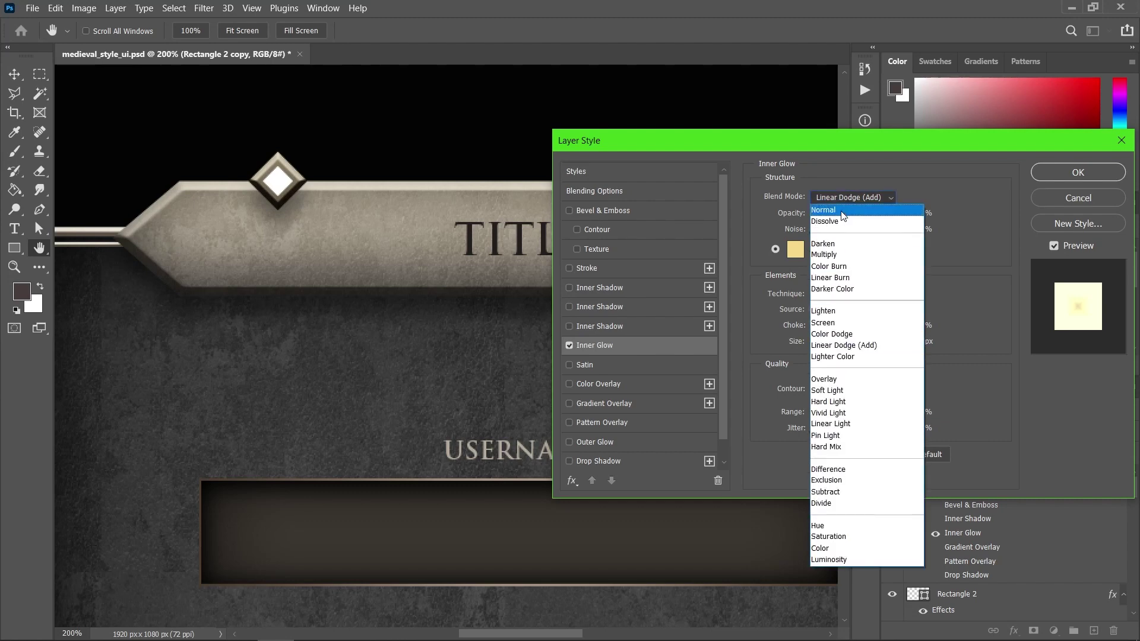
left_click(844, 210)
left_click_drag(836, 328, 822, 349)
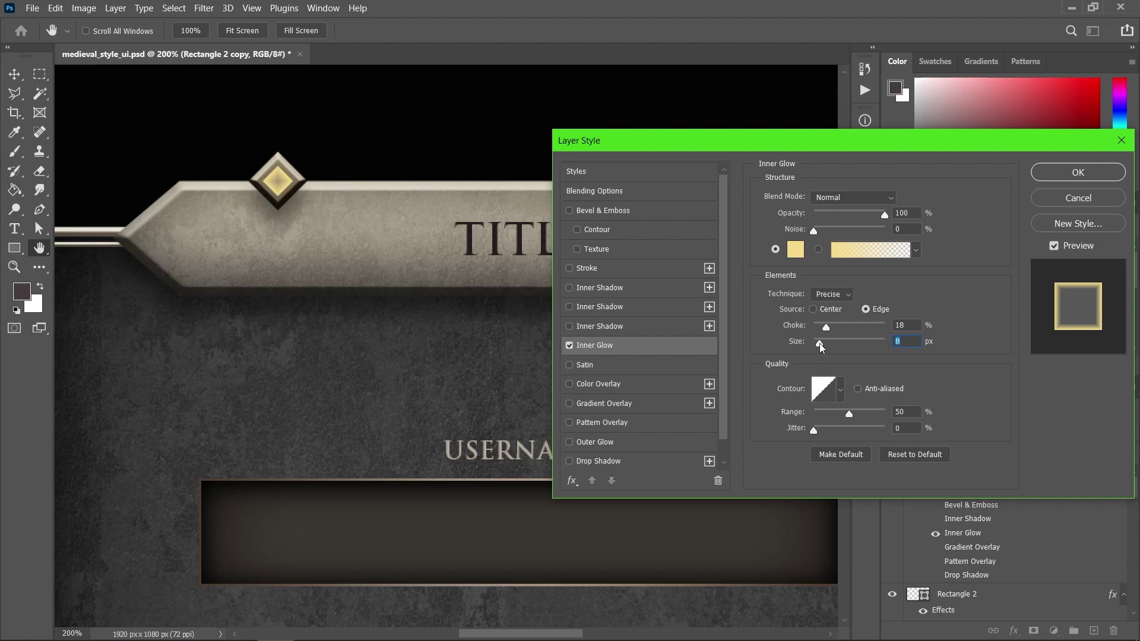
- Re-enable the inner diamond's Inner Shadow at 100% opacity, reduce its size to a few pixels and fine-tune its choke
left_click(615, 291)
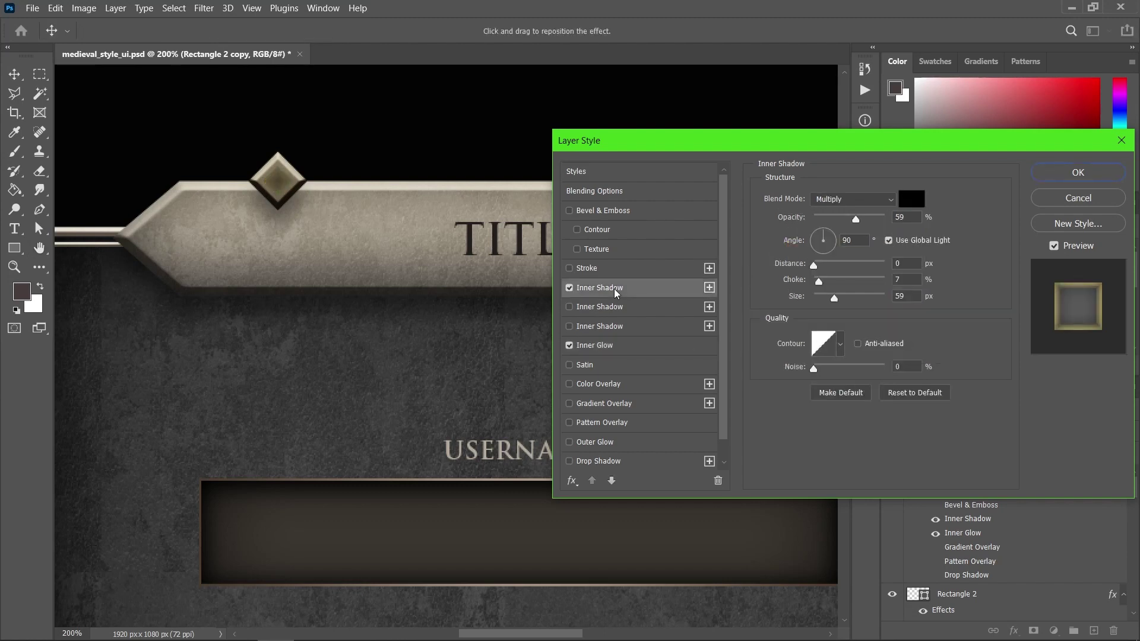
left_click_drag(813, 298, 821, 283)
left_click_drag(857, 220, 921, 209)
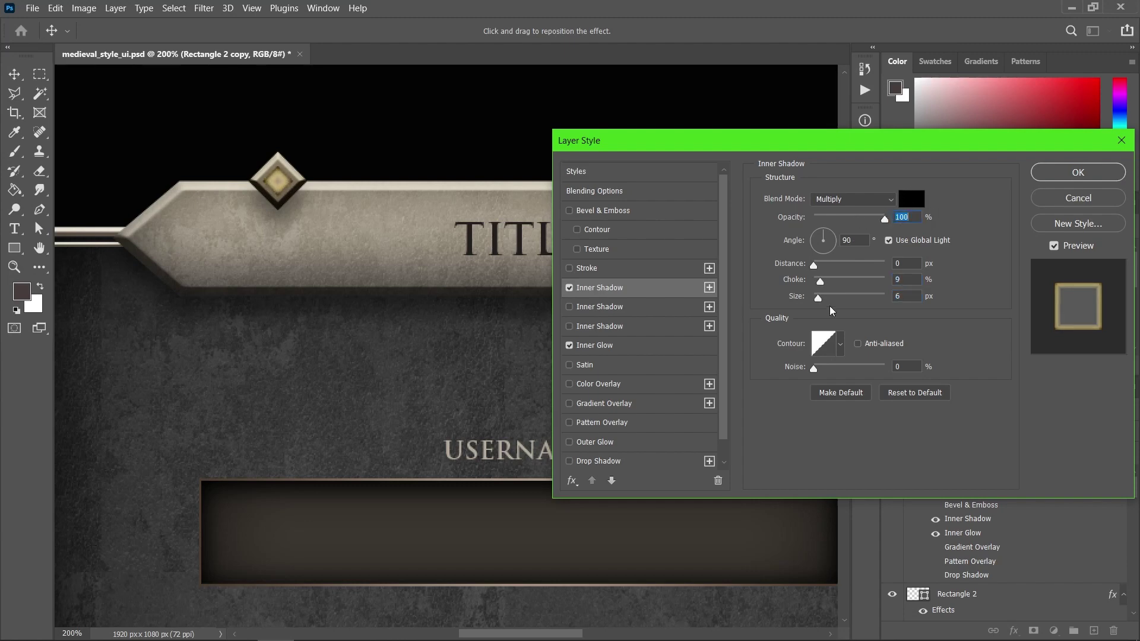
left_click_drag(821, 300, 825, 278)
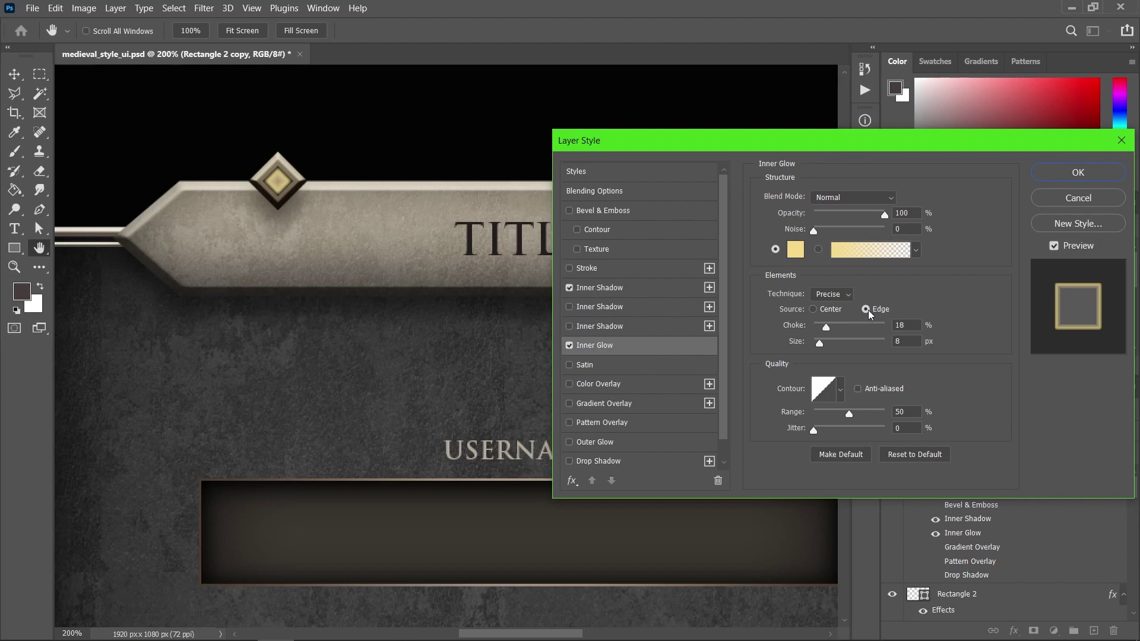
- Set the inner diamond's Inner Glow source to Center, change its colour to bright yellow #fed90f and apply the layer style
left_click(812, 309)
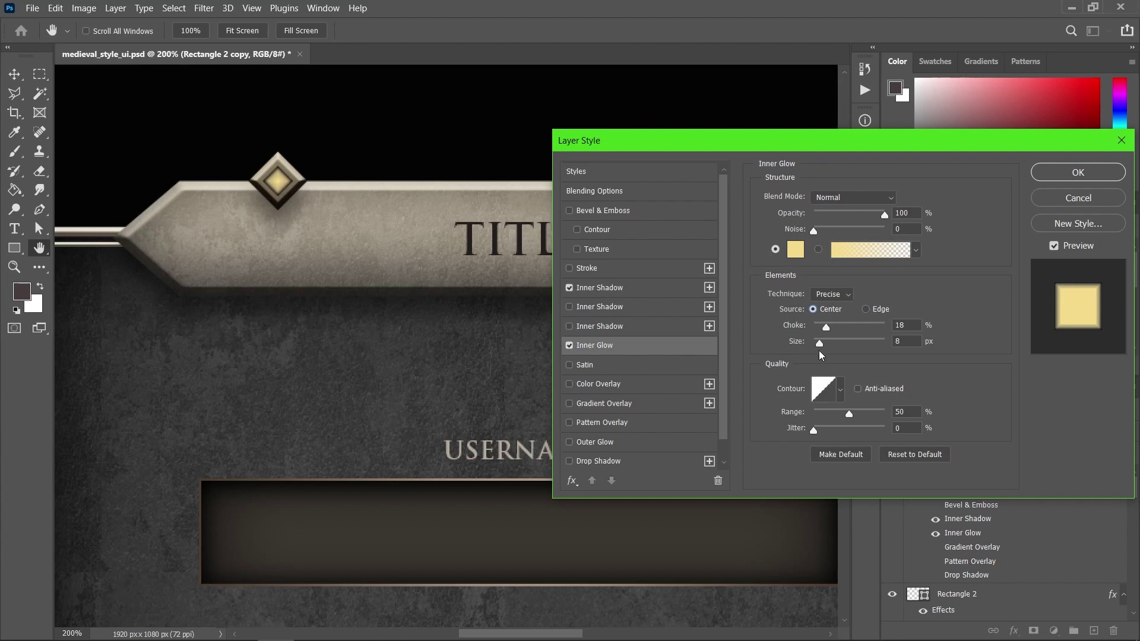
left_click(795, 250)
left_click(888, 321)
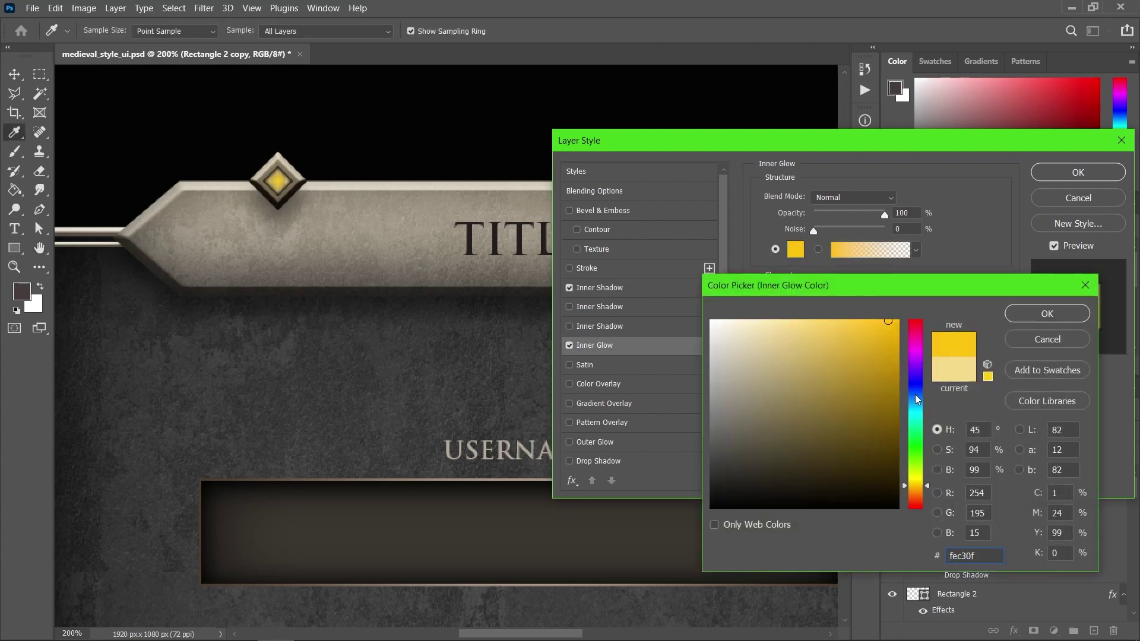
left_click(915, 485)
left_click_drag(917, 489, 917, 486)
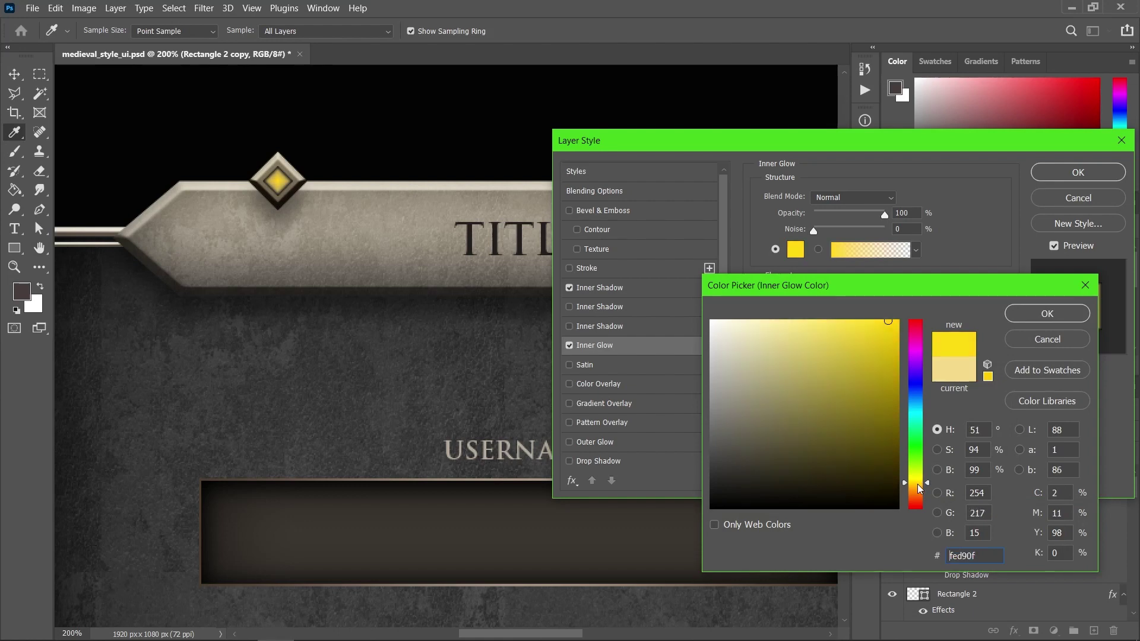
left_click(1073, 318)
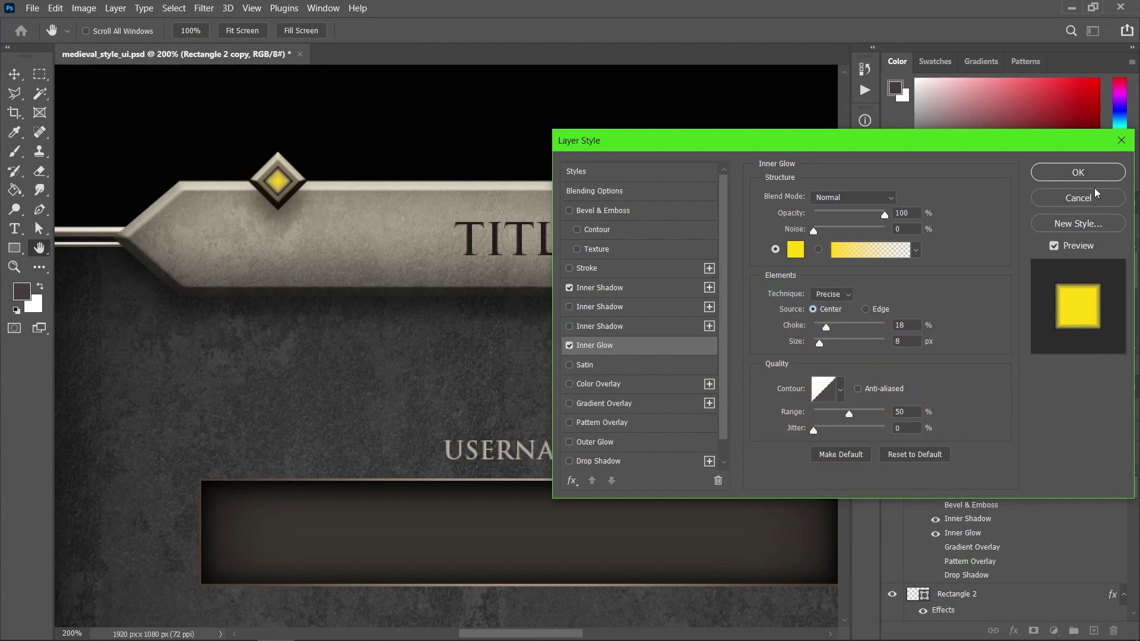
left_click(1069, 172)
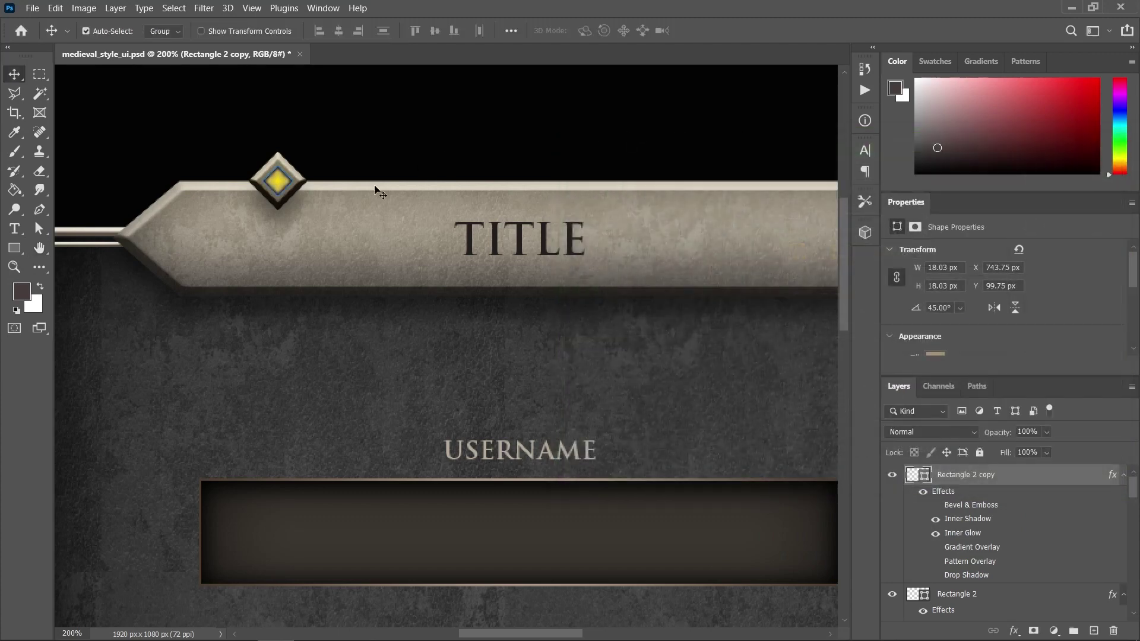
- Move both diamond shapes together onto the title banner's left tip and place a duplicate of the pair on its right tip
left_click(301, 180, "shift")
left_click_drag(302, 180, 149, 238)
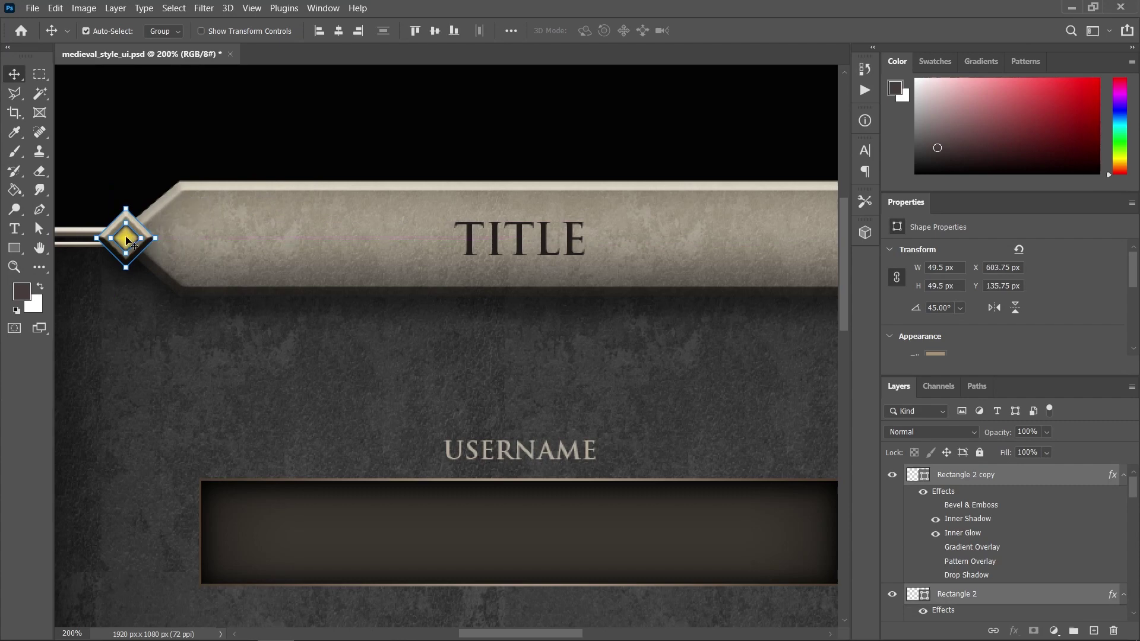
left_click_drag(126, 239, 596, 260)
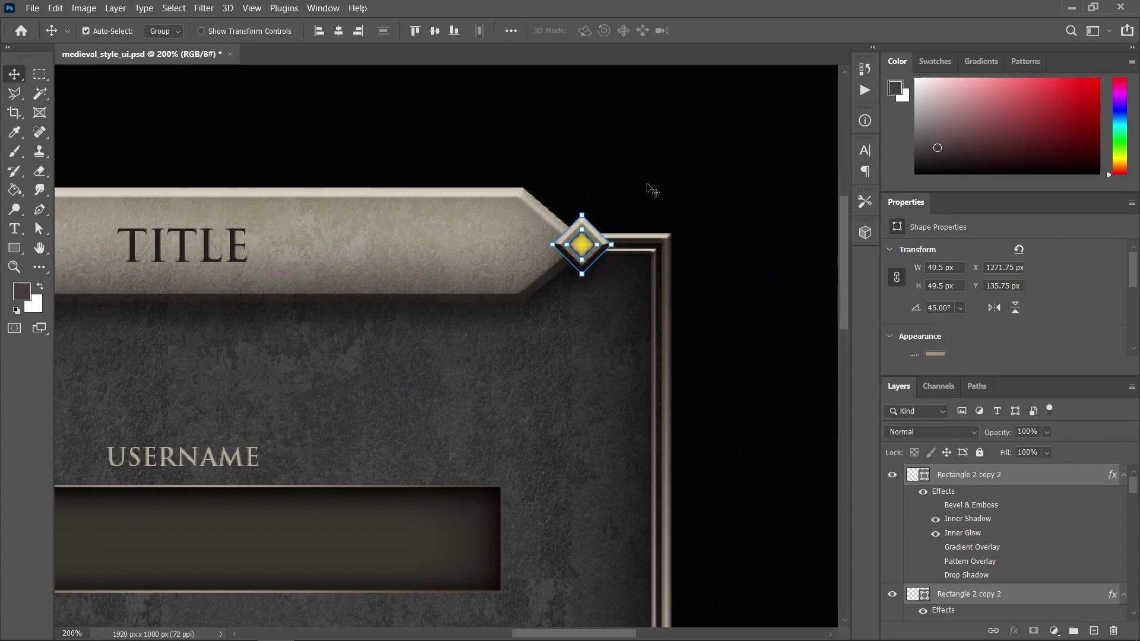
left_click(656, 176)
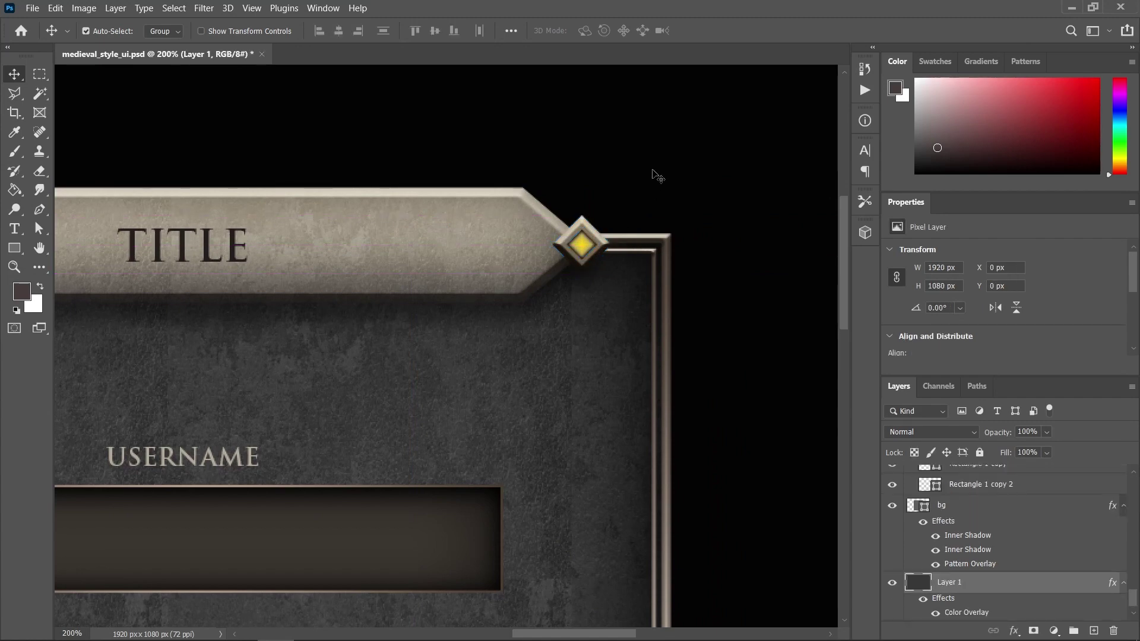
- Save the changes to the medieval_style_ui.psd document
key("ctrl+0")
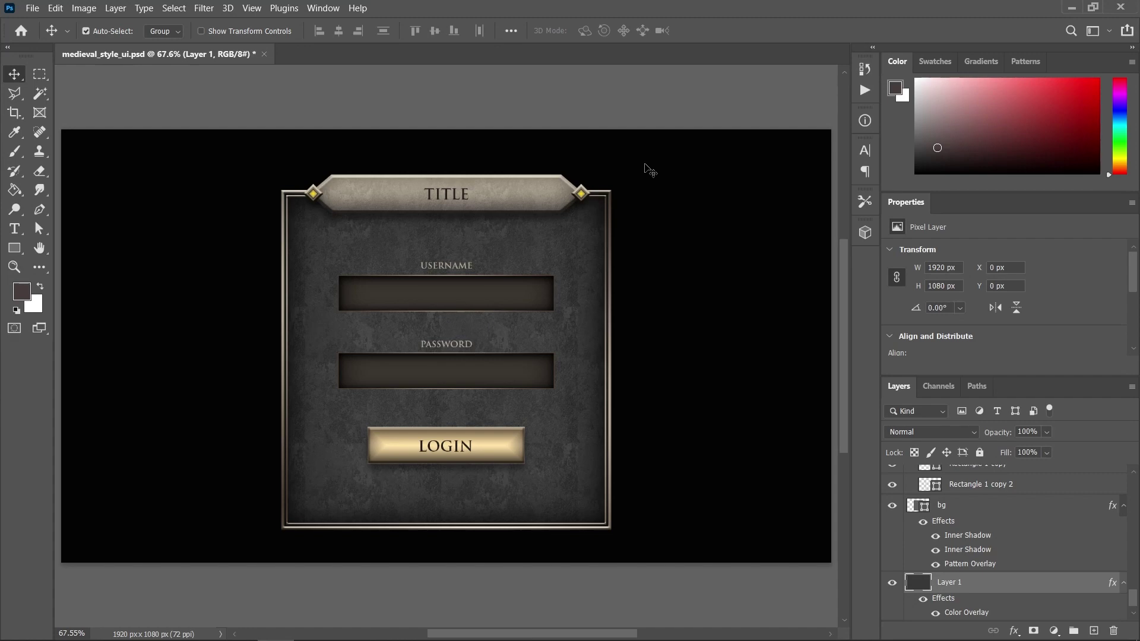
key("ctrl+s")
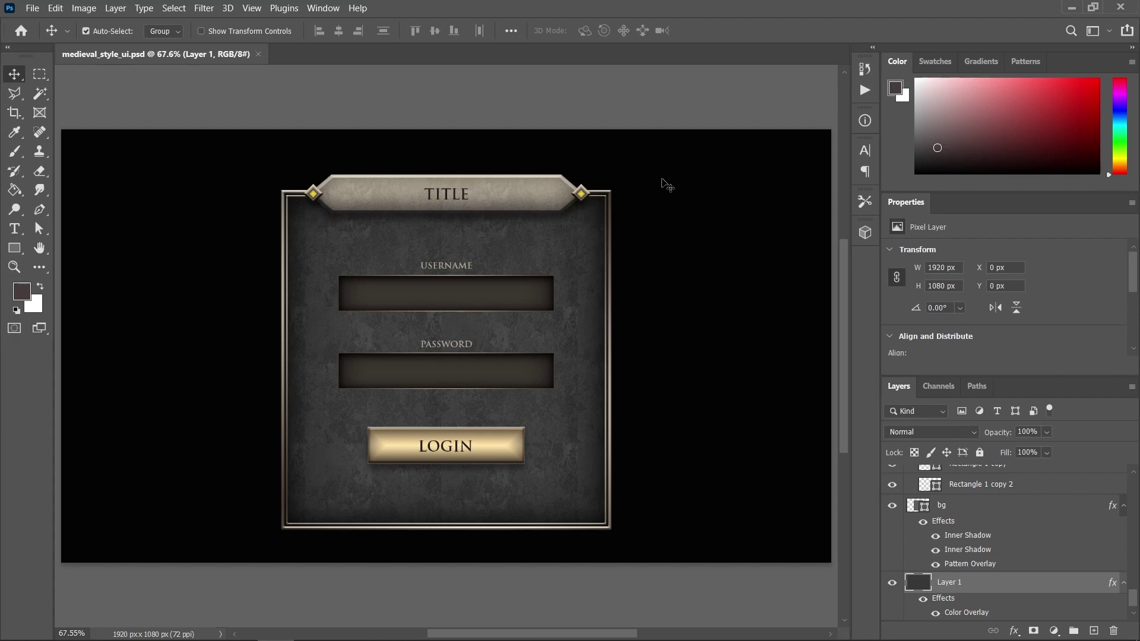